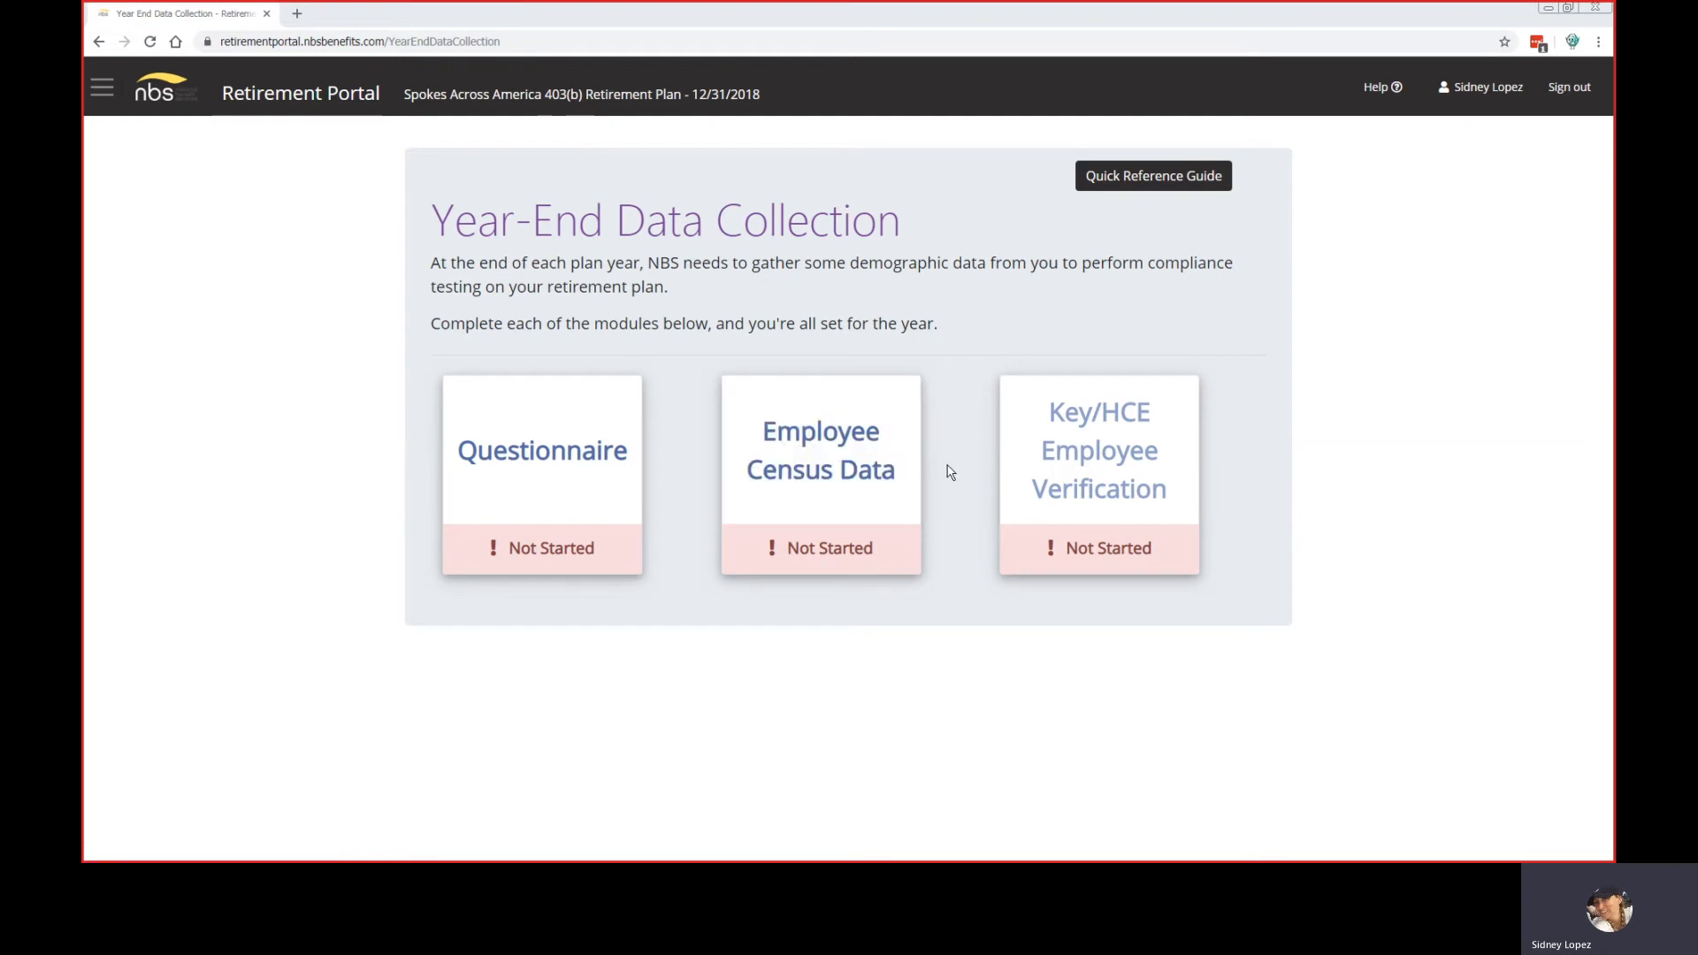
Step: Load the Spokes Across America 403(b) Year End questionnaire through the navigation menu's Questionnaire card
{"action": "mouse_move", "coordinate": [1047, 449]}
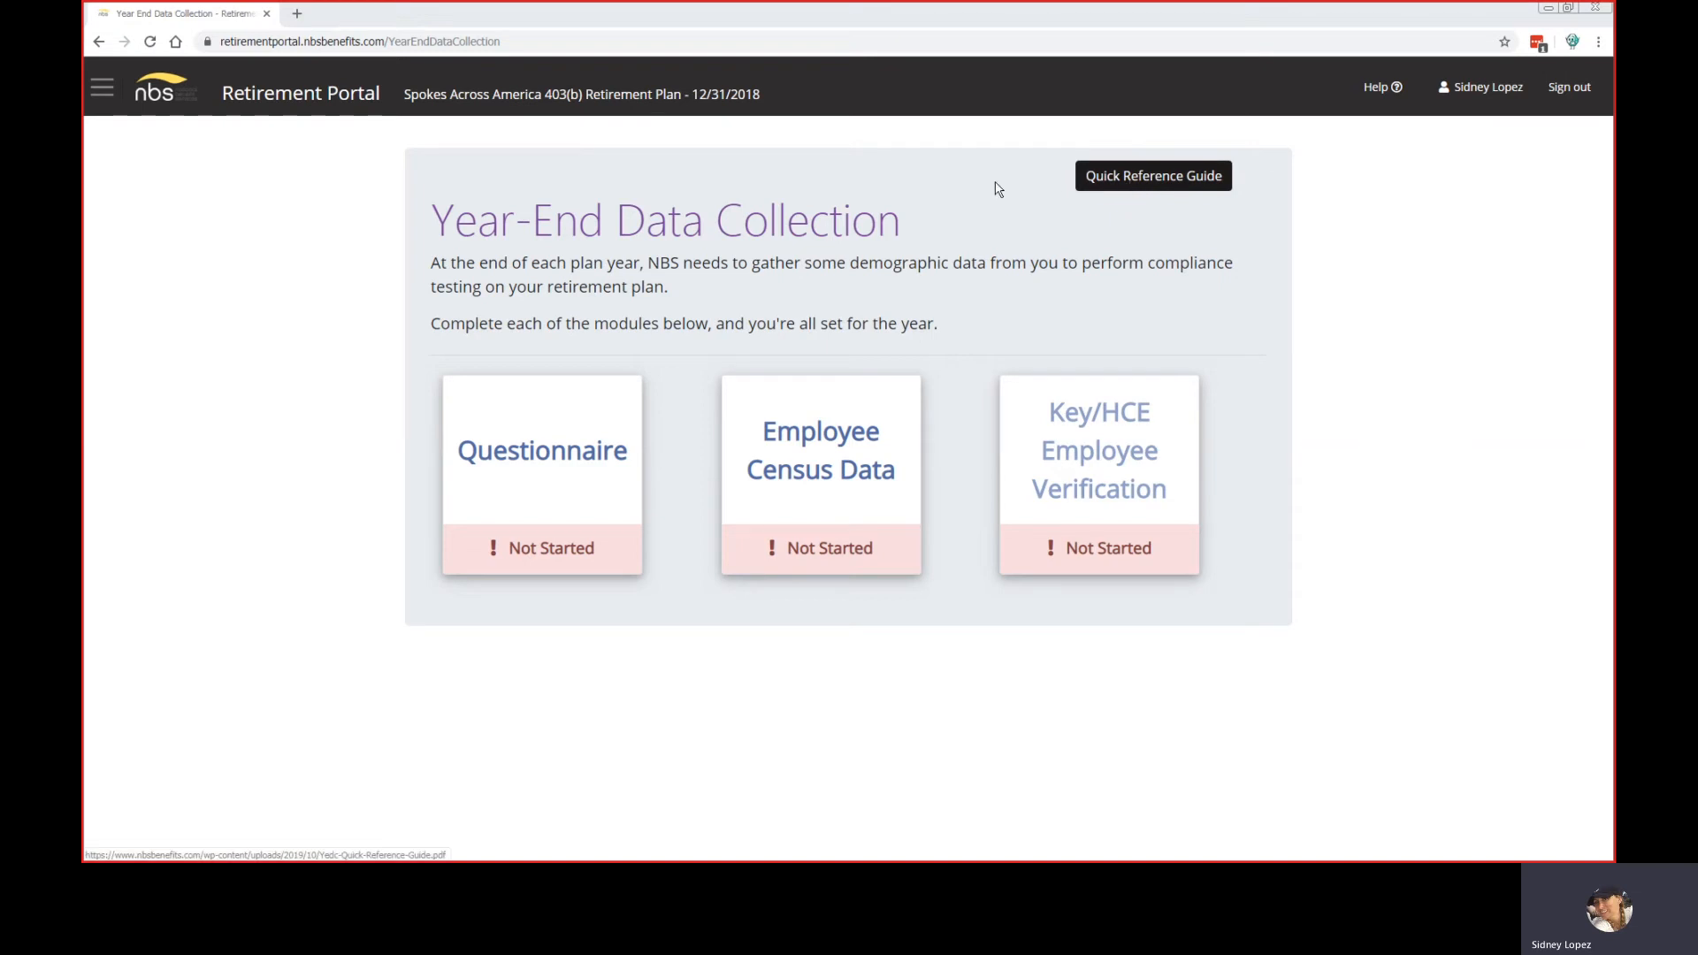
{"action": "left_click", "coordinate": [103, 88]}
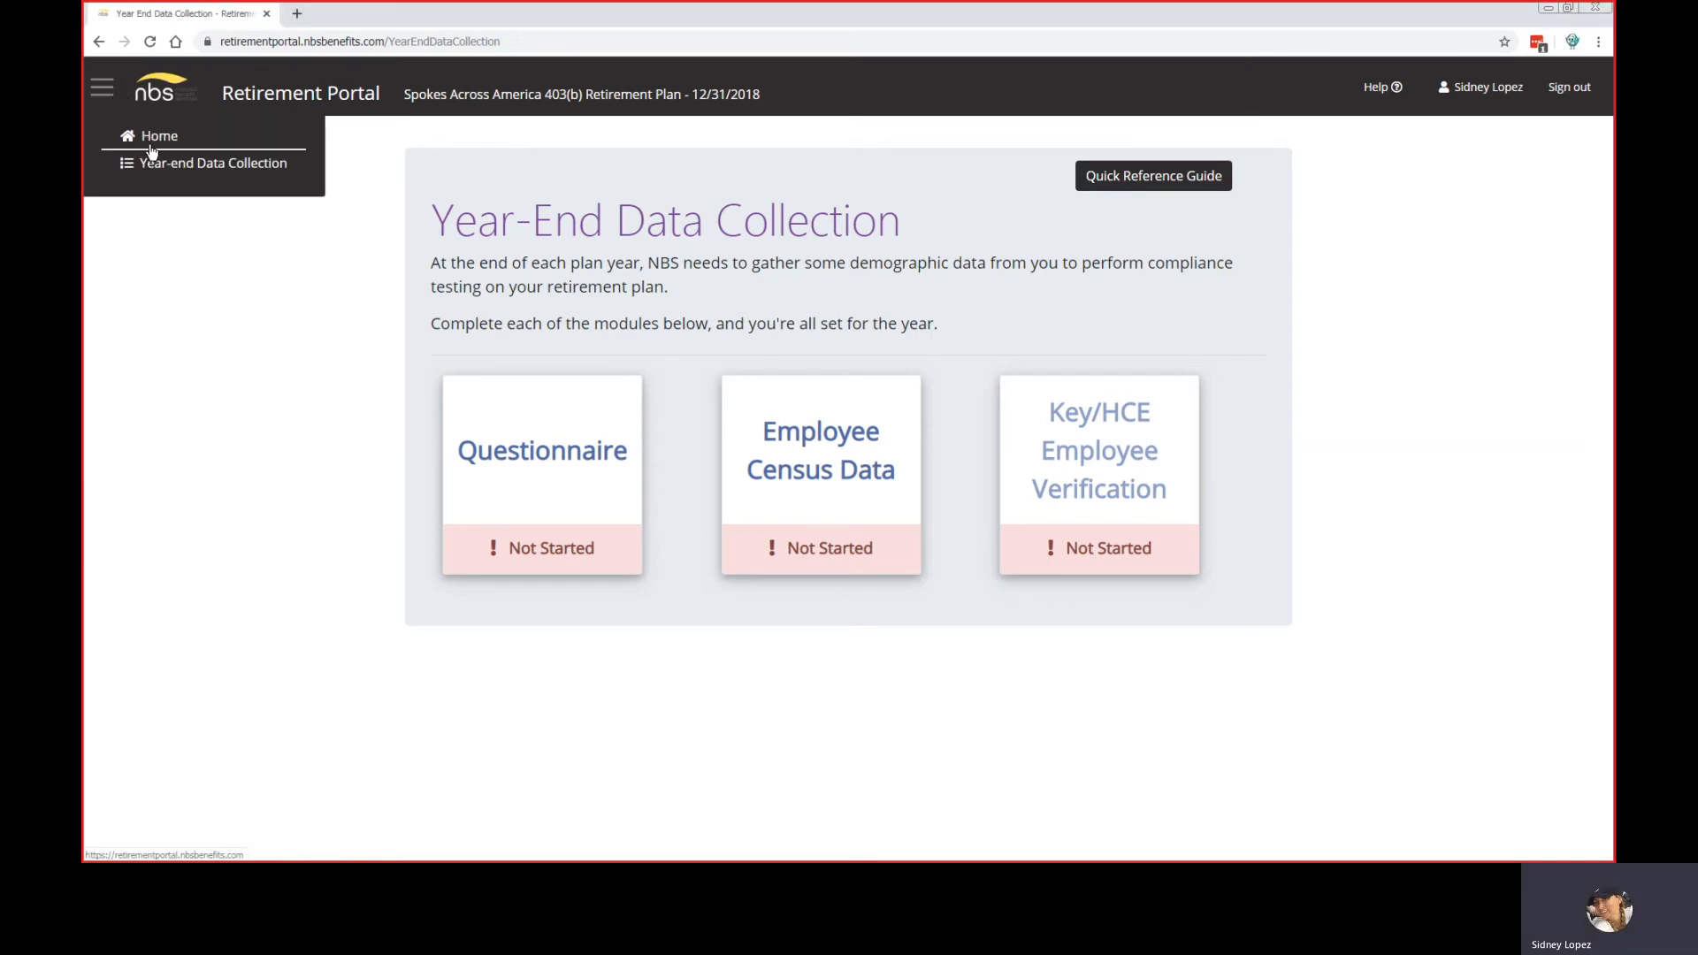
{"action": "left_click", "coordinate": [522, 423]}
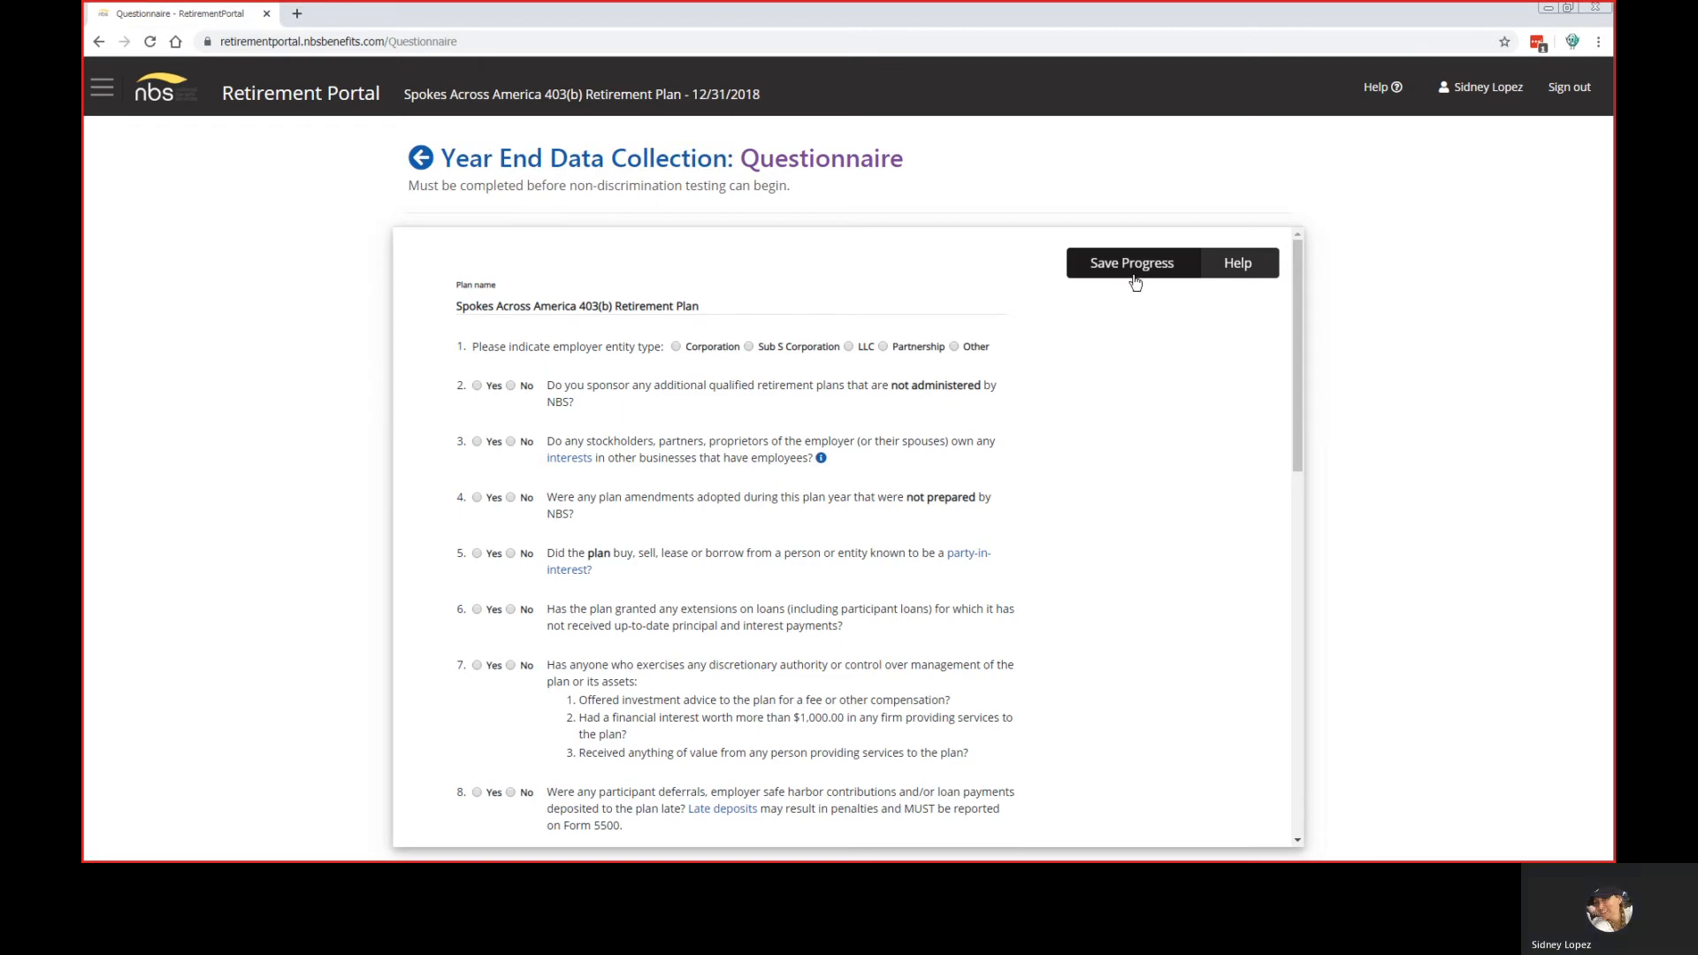
Step: Dismiss the Help question form unsent and show question 3's note on related companies and control groups
{"action": "left_click", "coordinate": [1231, 265]}
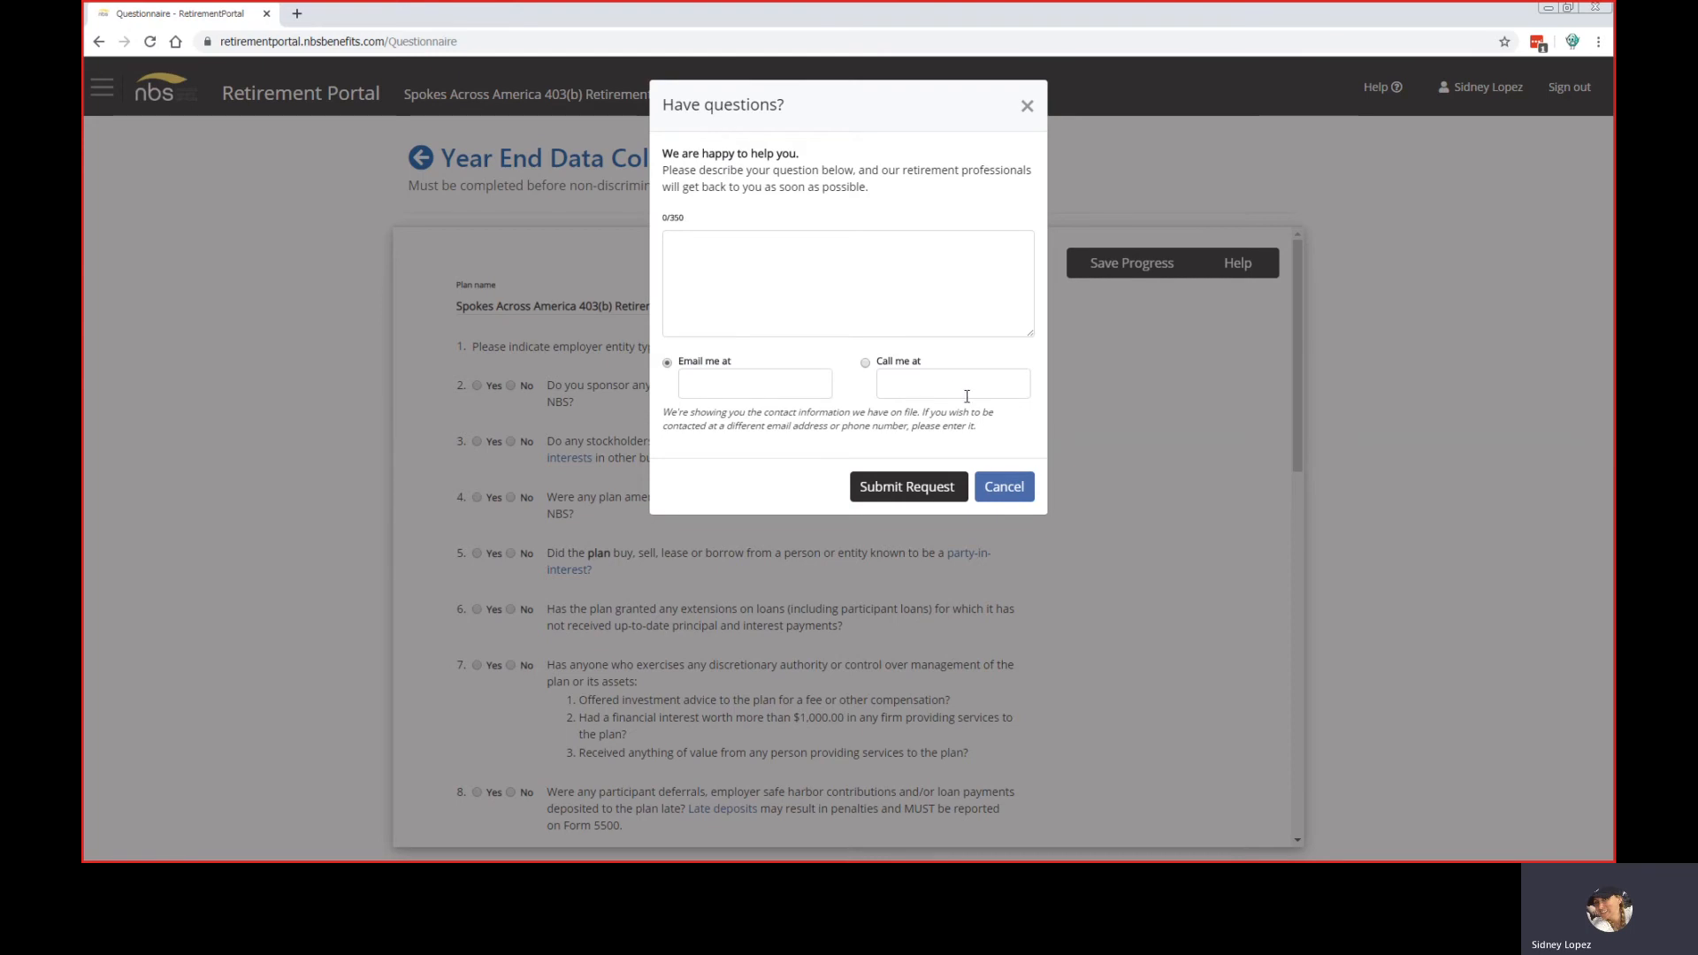
{"action": "left_click", "coordinate": [1011, 487]}
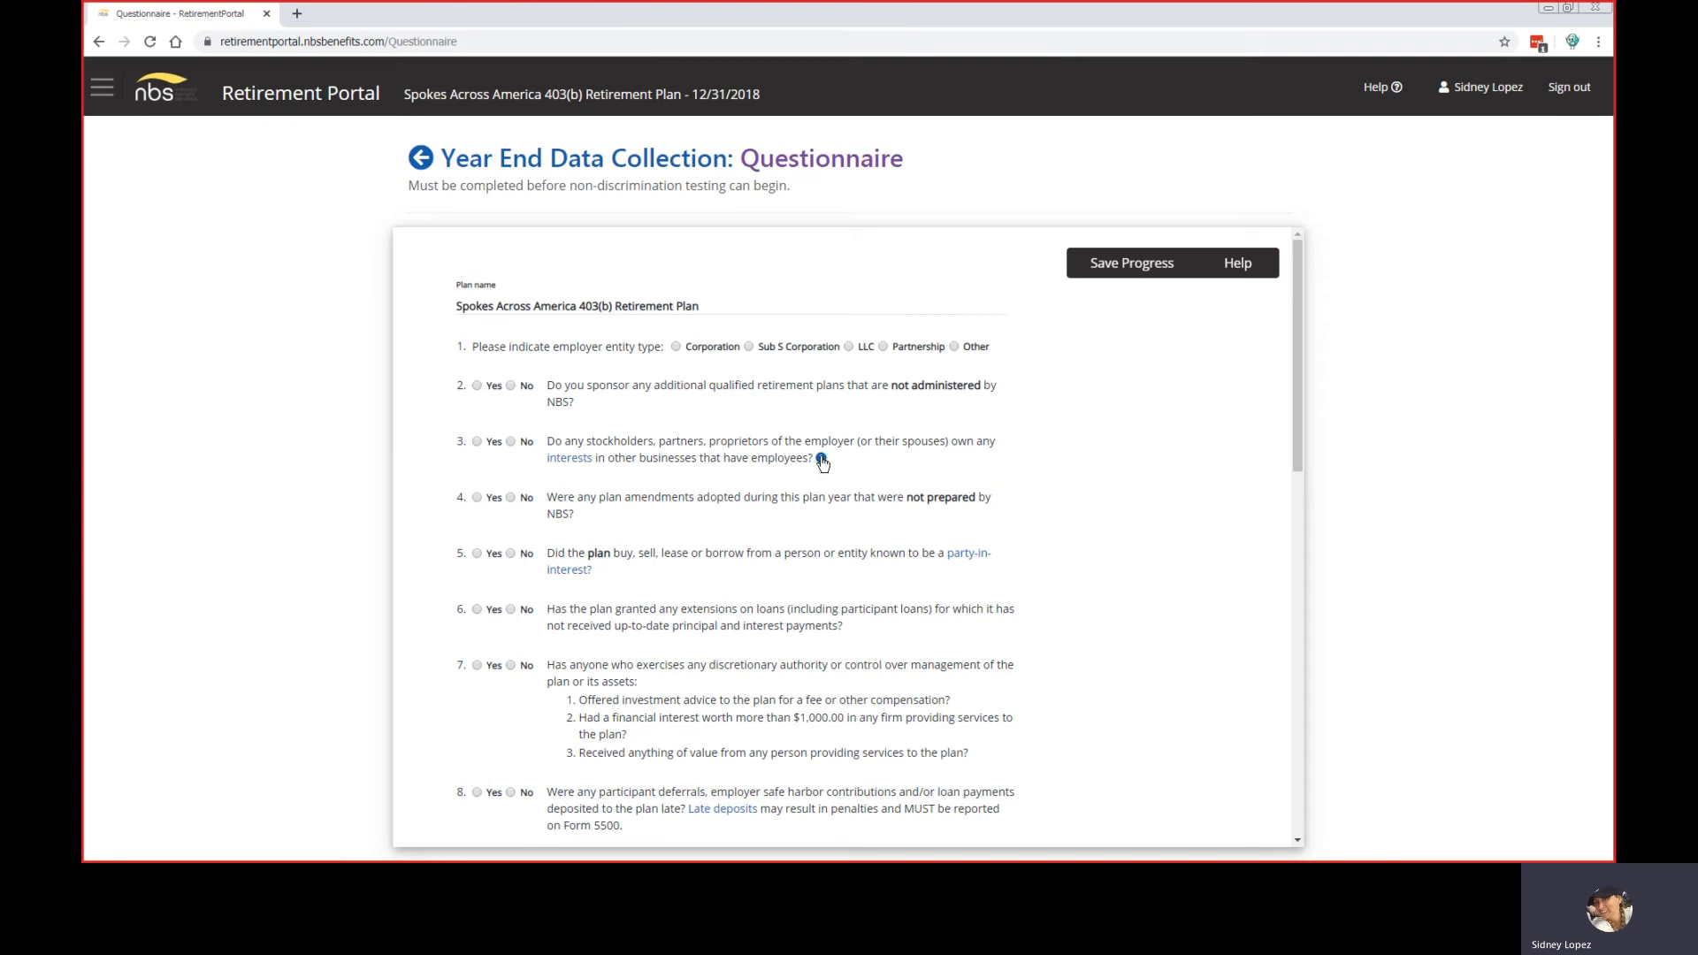
{"action": "left_click", "coordinate": [821, 460]}
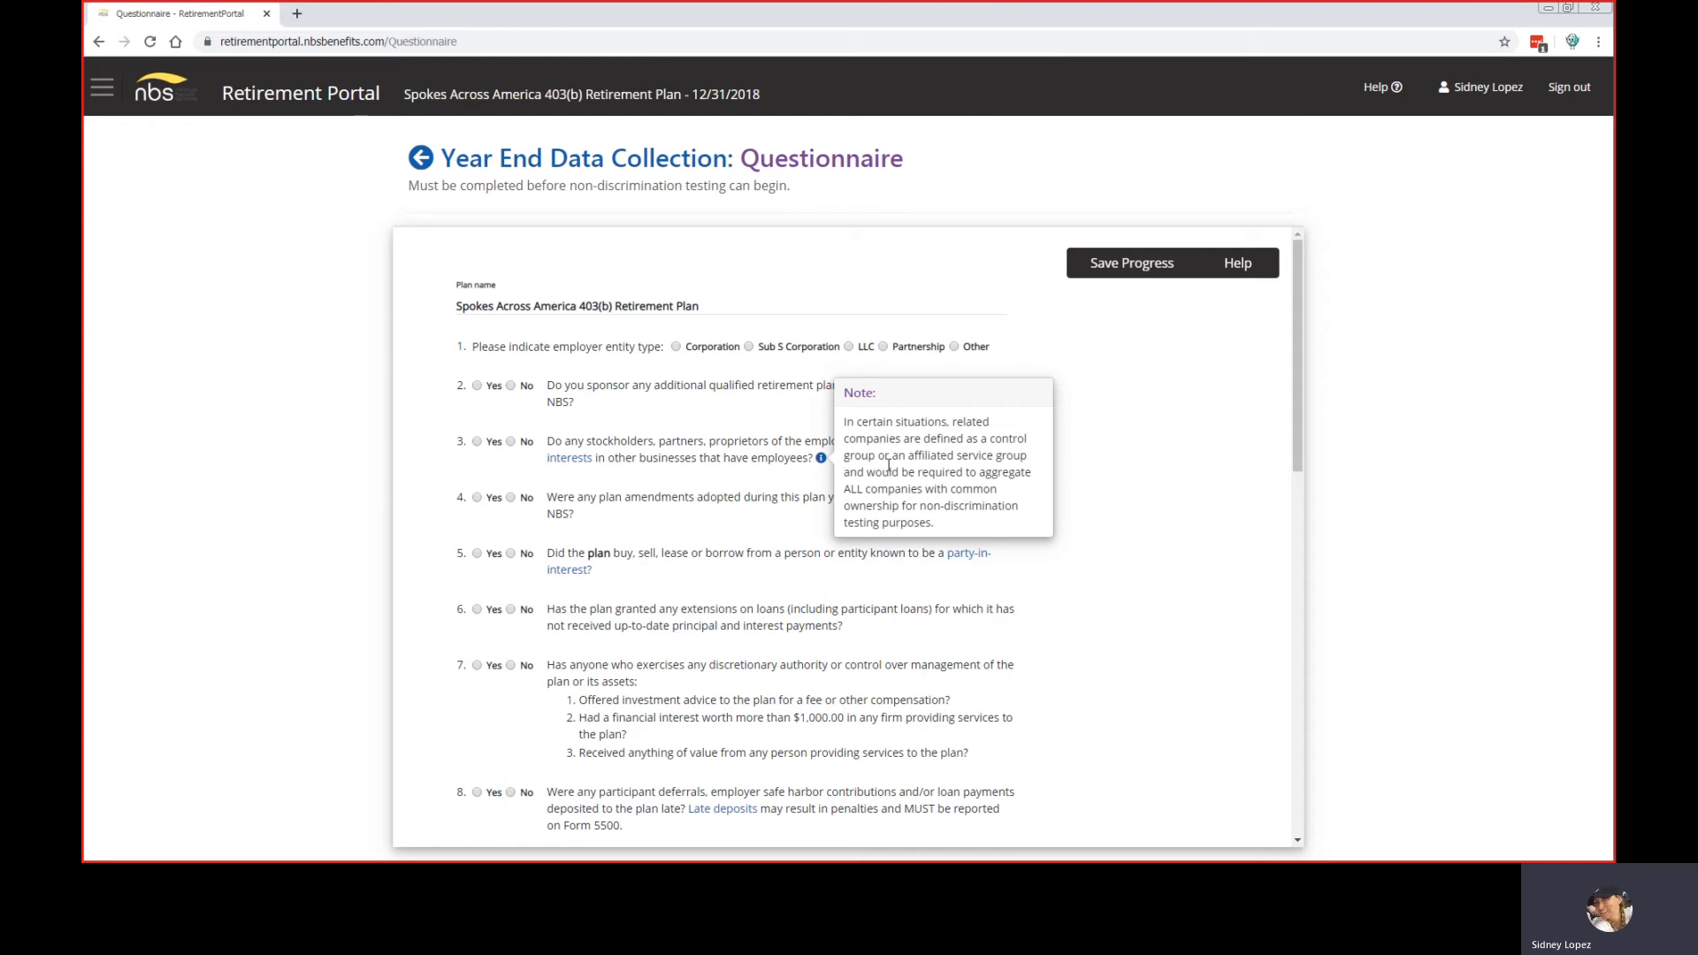
{"action": "left_click", "coordinate": [1123, 496]}
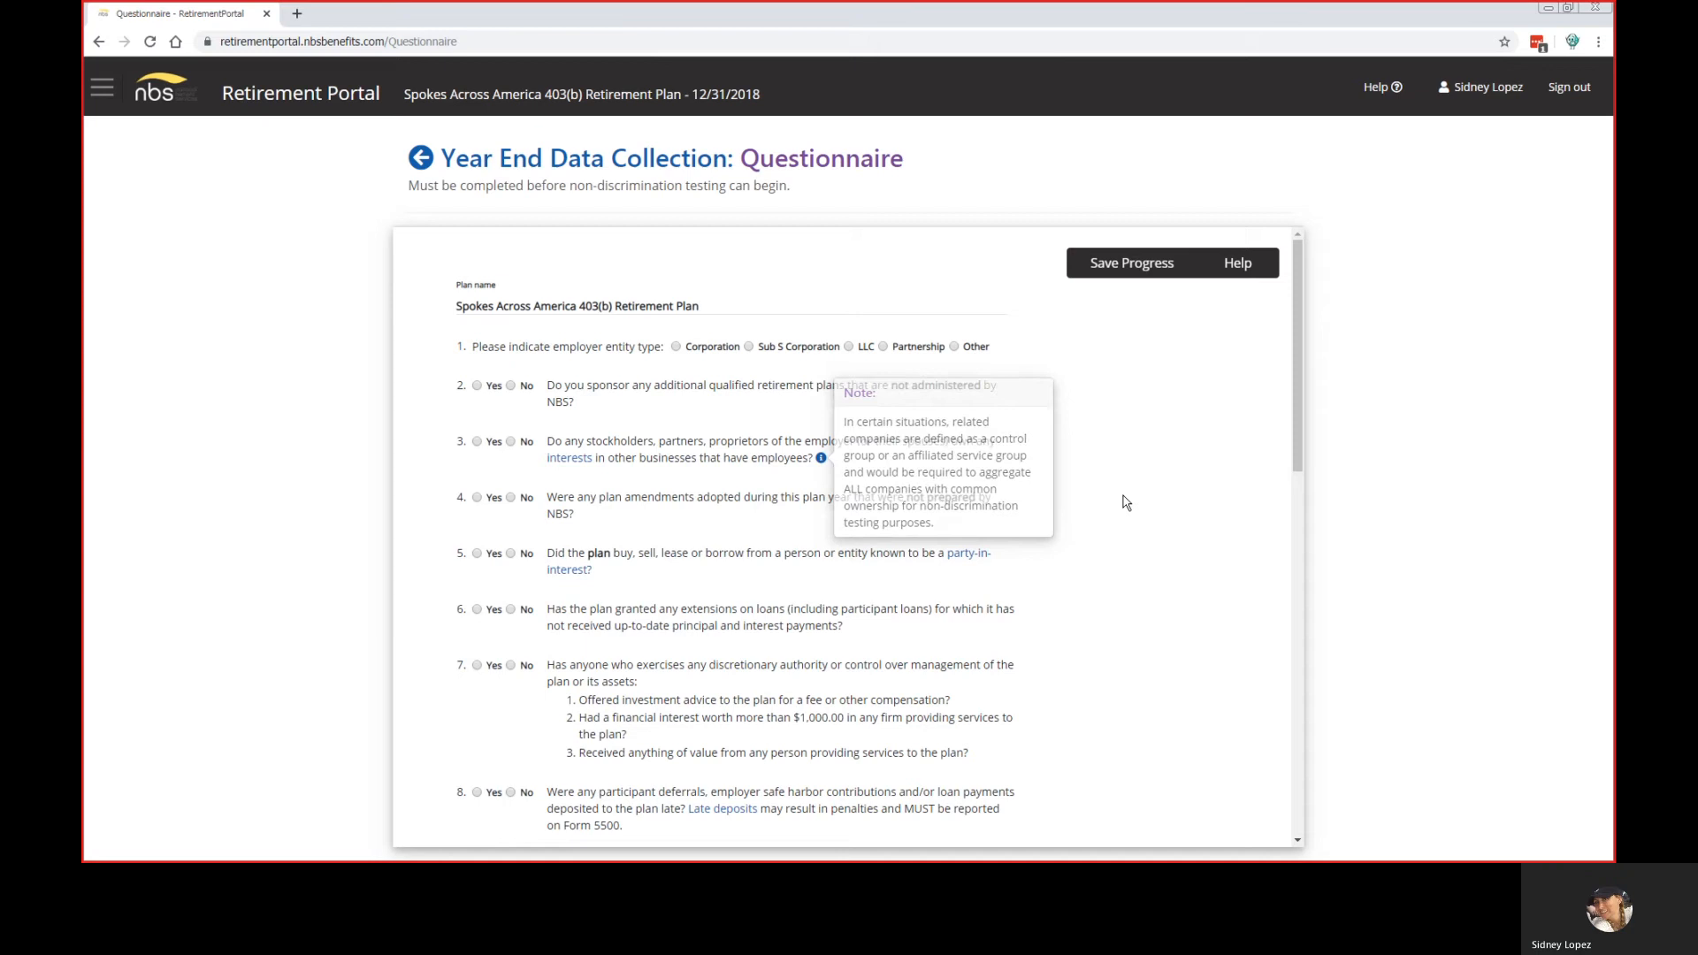
{"action": "left_click", "coordinate": [973, 561]}
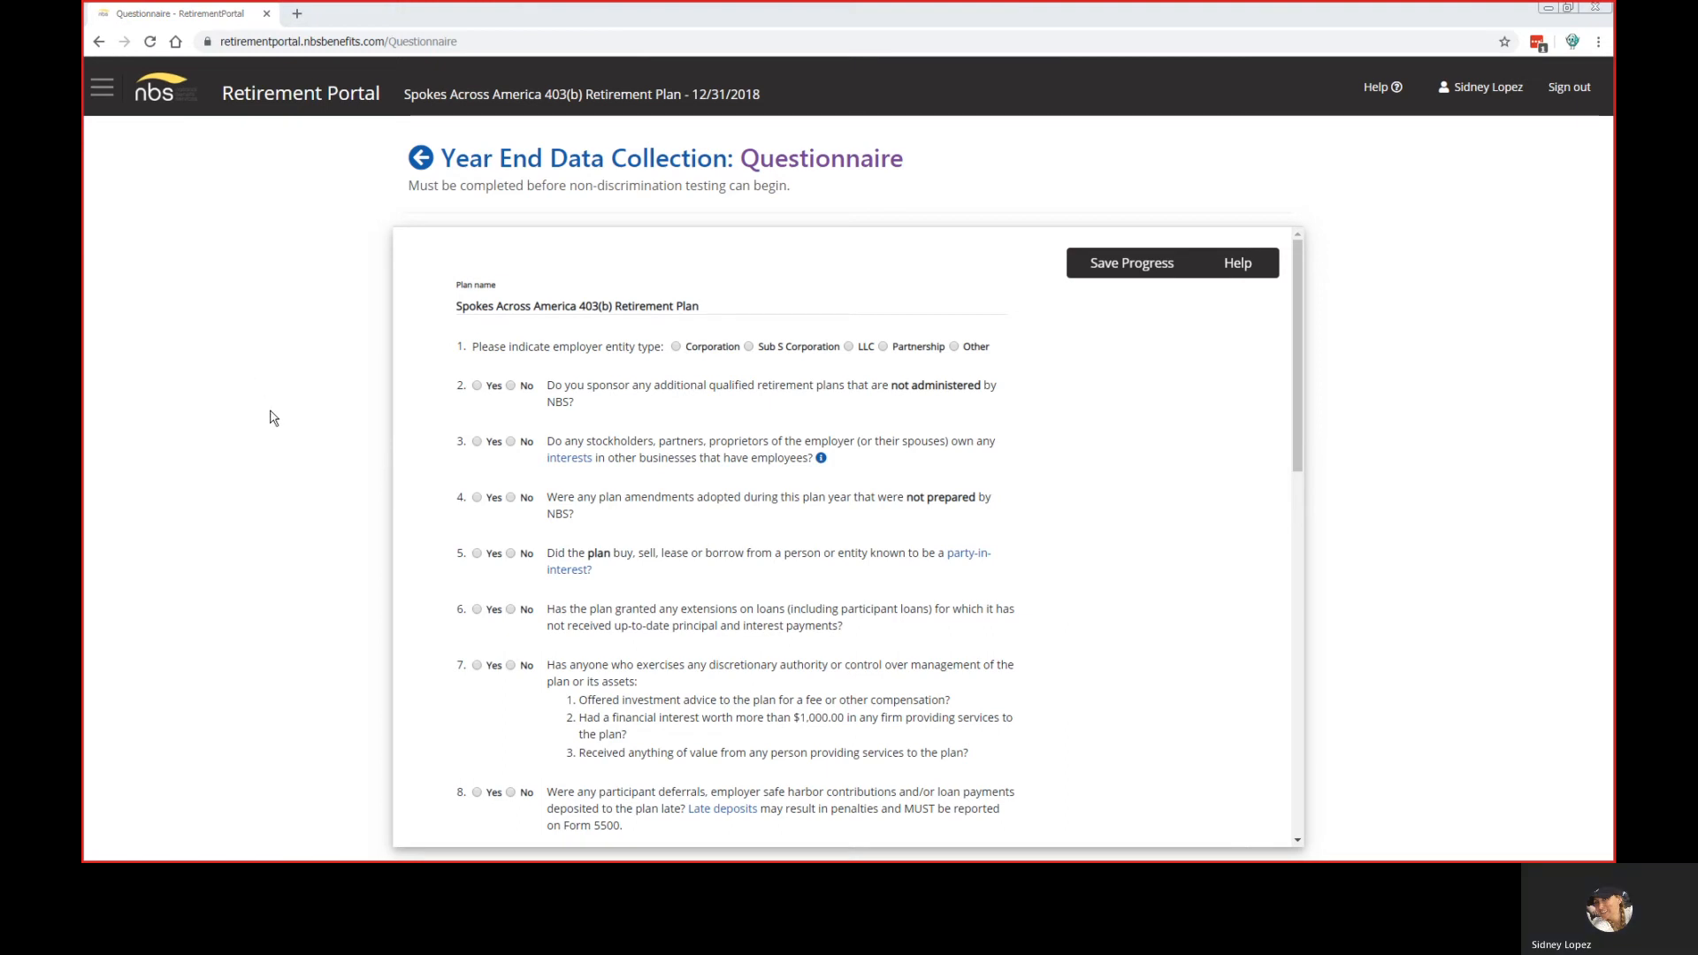
Step: Preview Yes on questions 3 and 6, then answer both No
{"action": "left_click", "coordinate": [478, 442]}
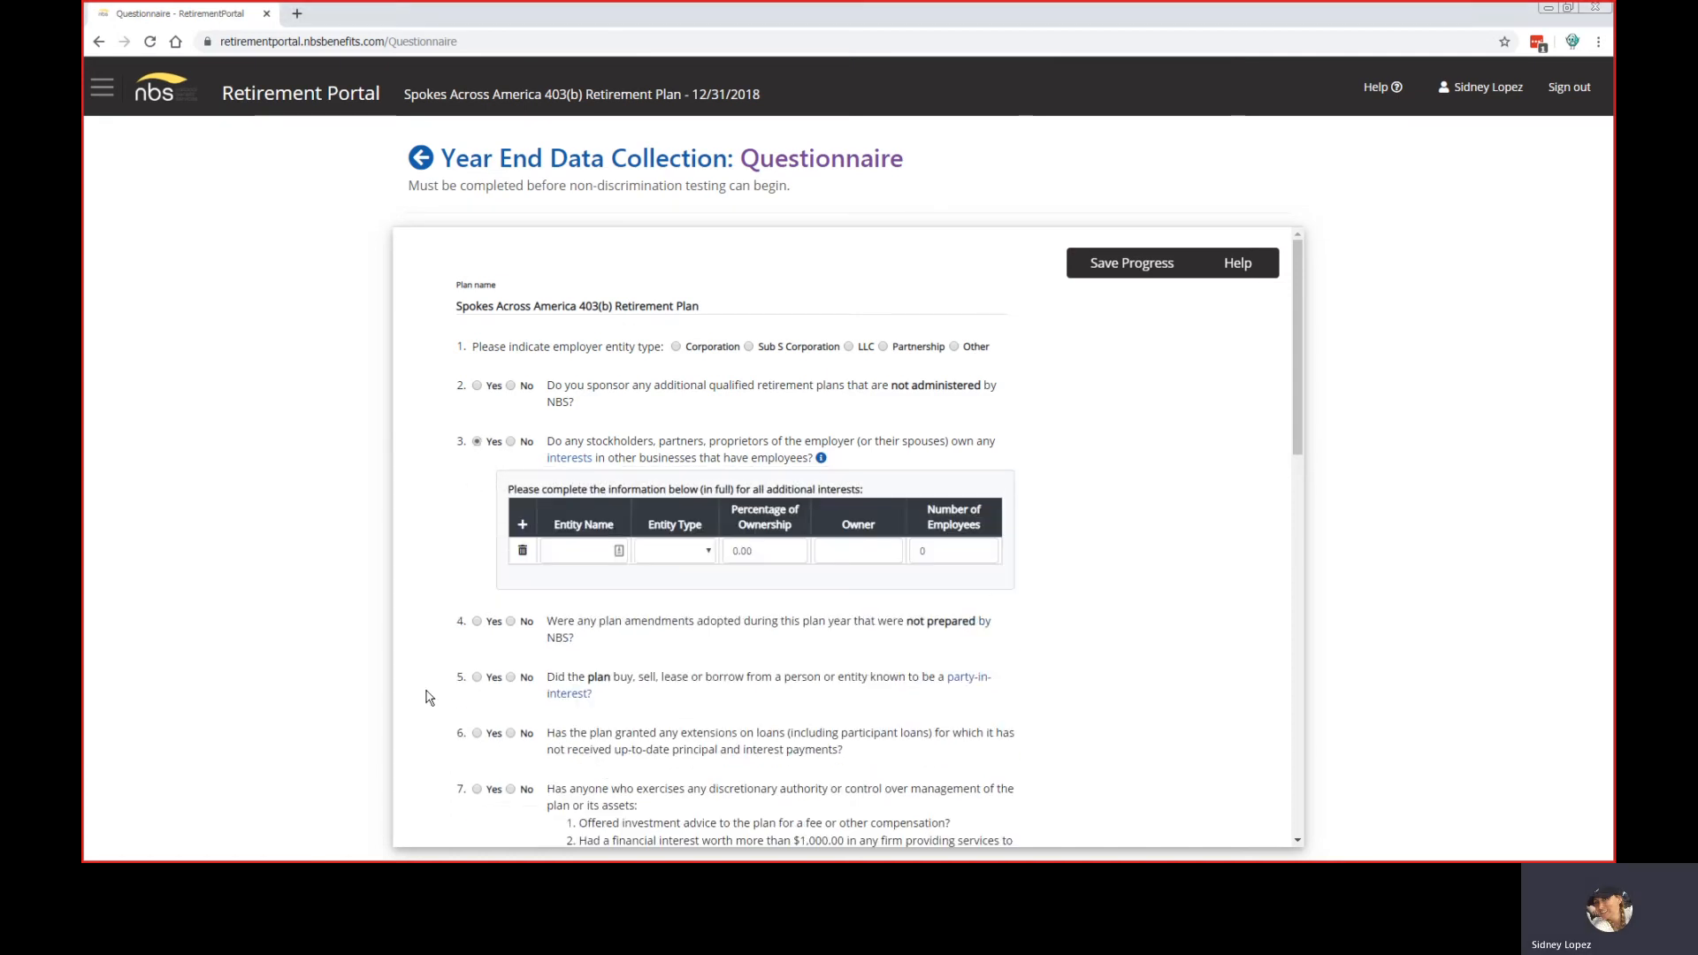
{"action": "left_click", "coordinate": [478, 734]}
{"action": "scroll", "coordinate": [1017, 611], "scroll_direction": "down", "scroll_amount": 2}
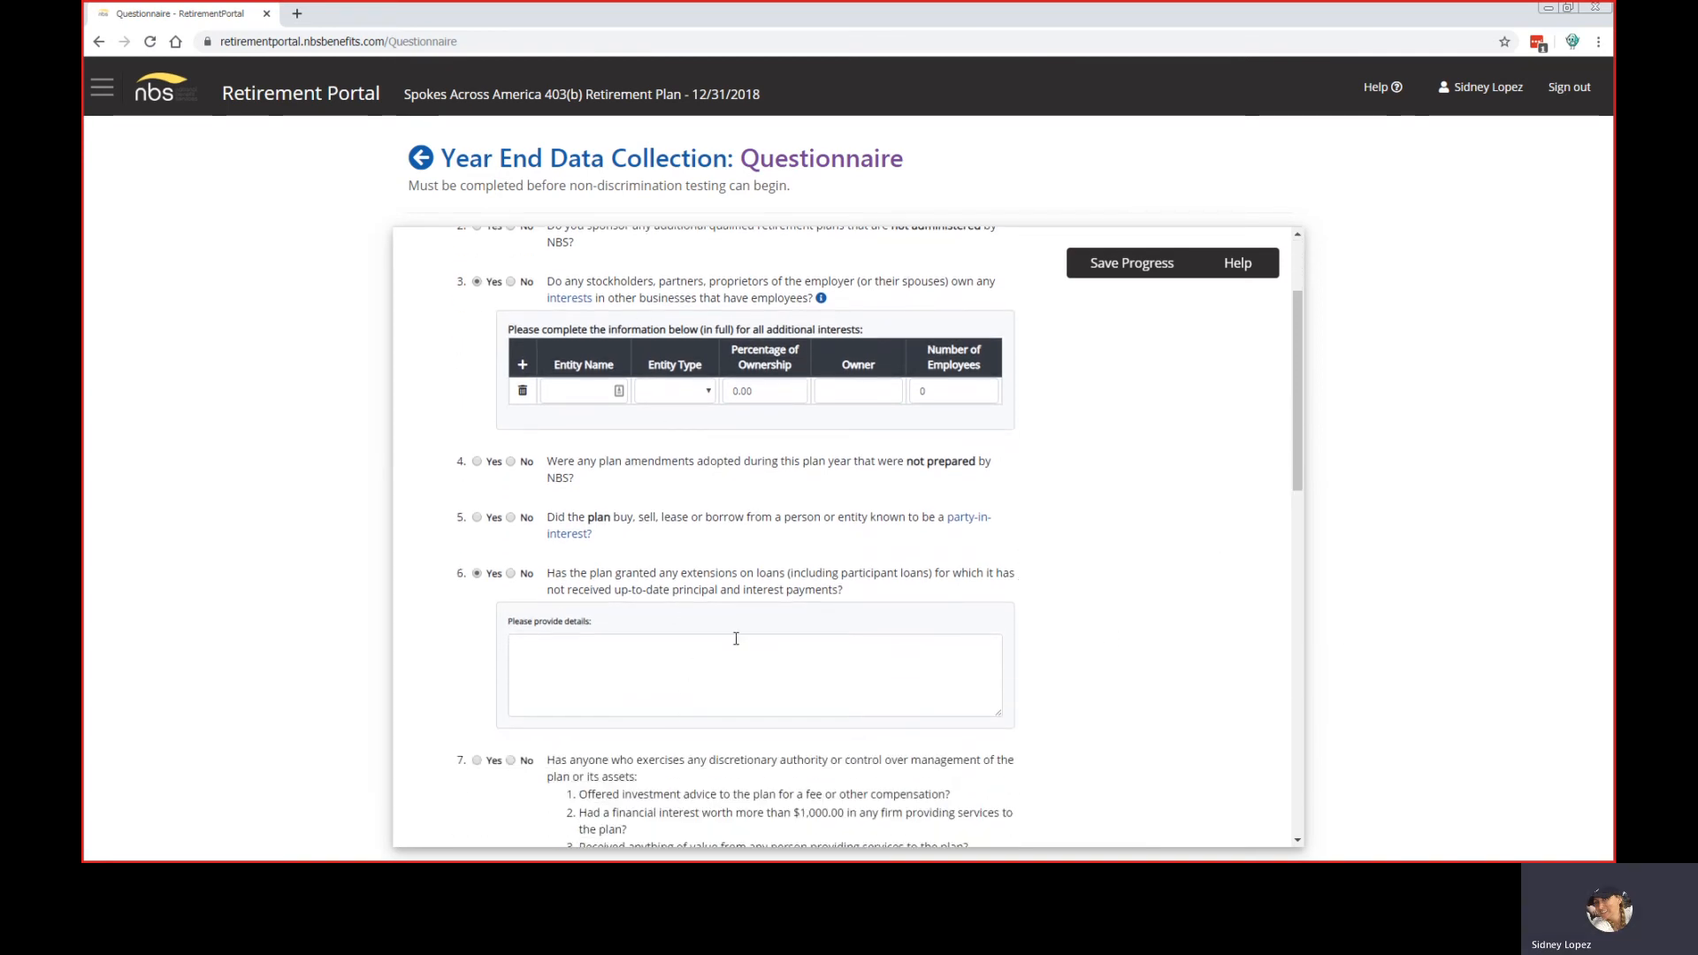
{"action": "left_click", "coordinate": [513, 575]}
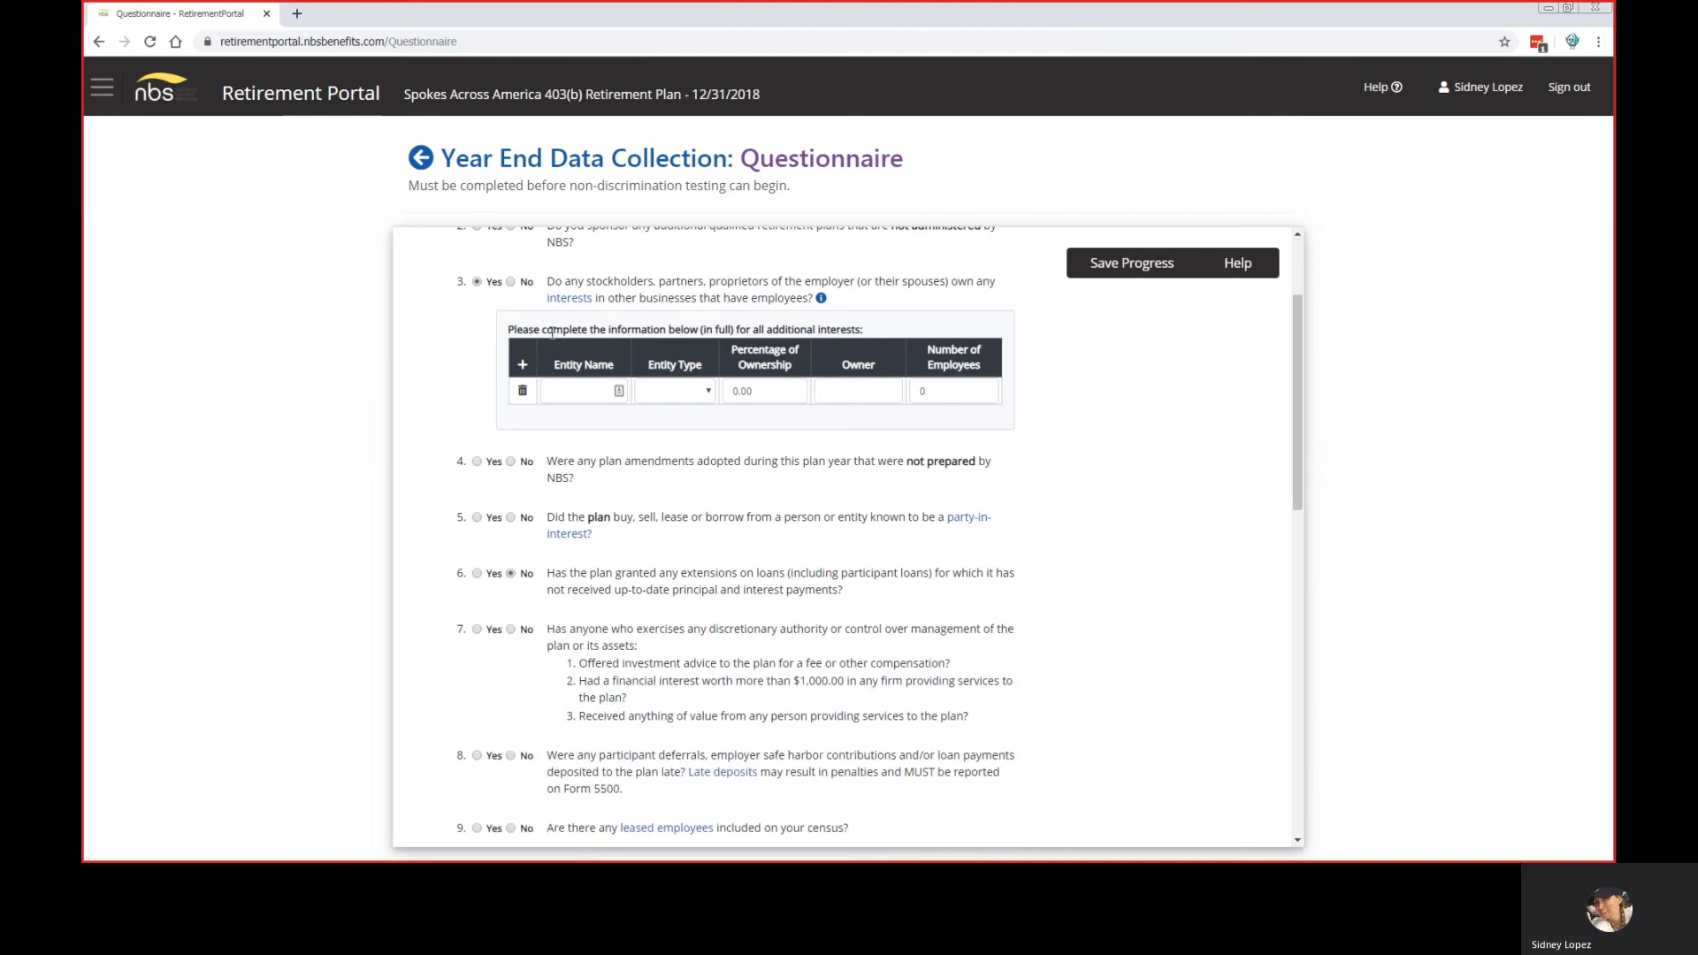
{"action": "left_click", "coordinate": [510, 282]}
{"action": "scroll", "coordinate": [569, 331], "scroll_direction": "up", "scroll_amount": 3}
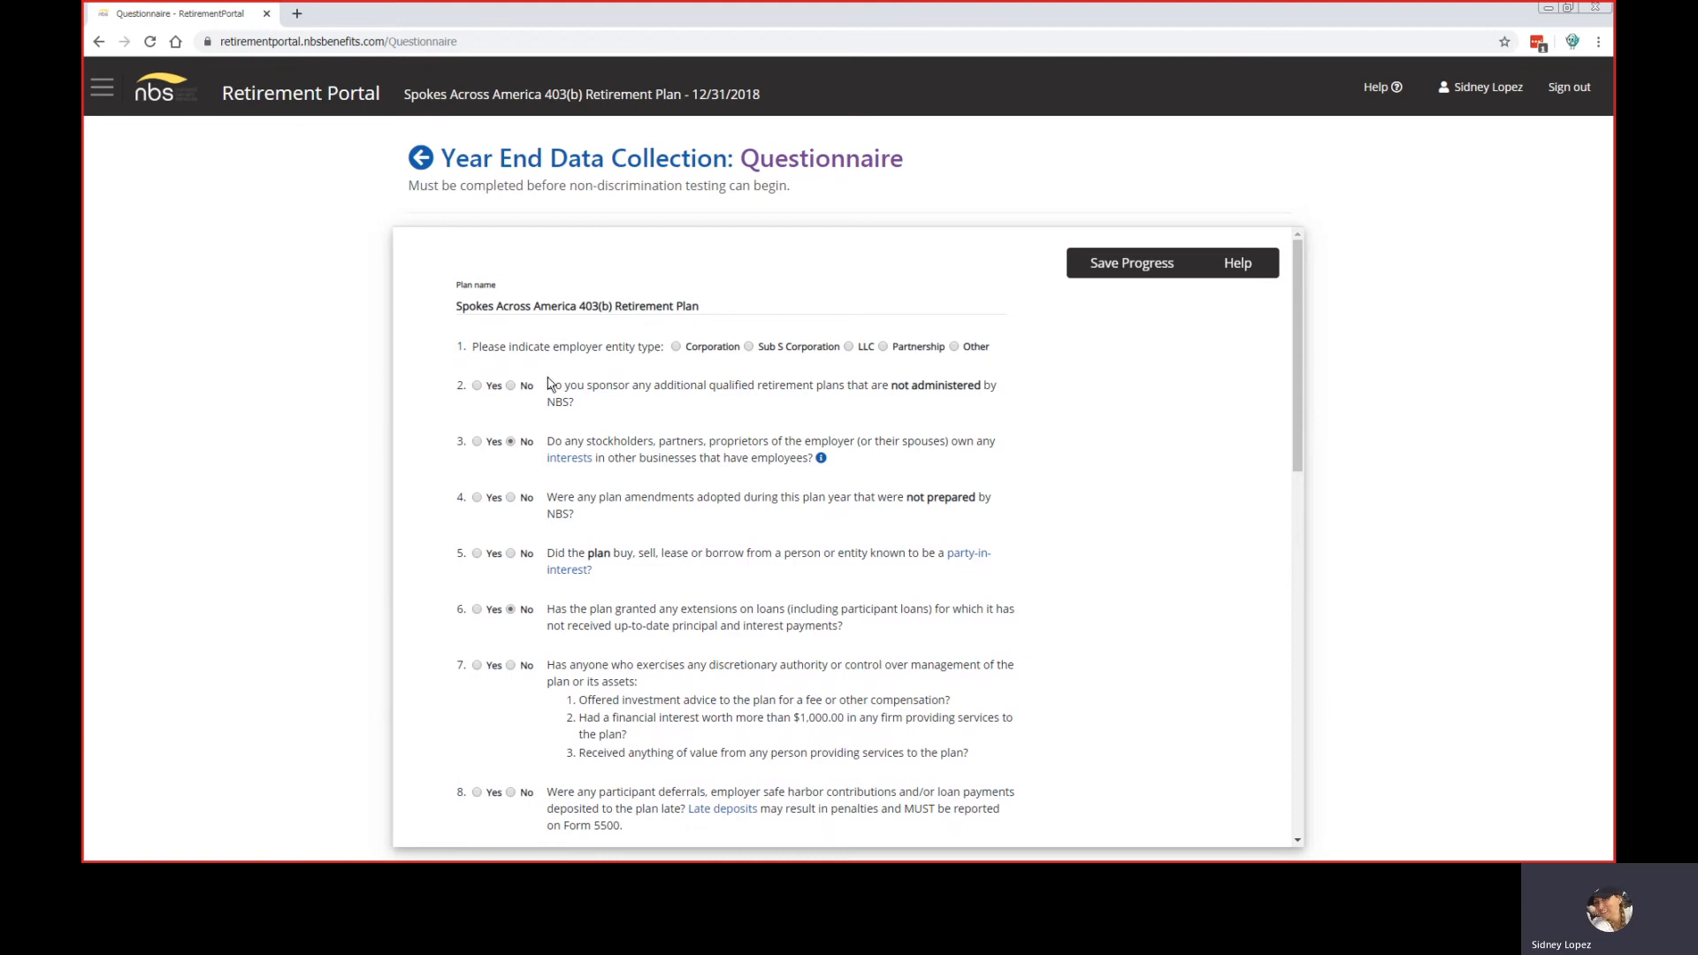
Step: Answer No to questions 2 and 5, and No to question 4 after previewing Yes
{"action": "left_click", "coordinate": [511, 386]}
{"action": "left_click", "coordinate": [477, 498]}
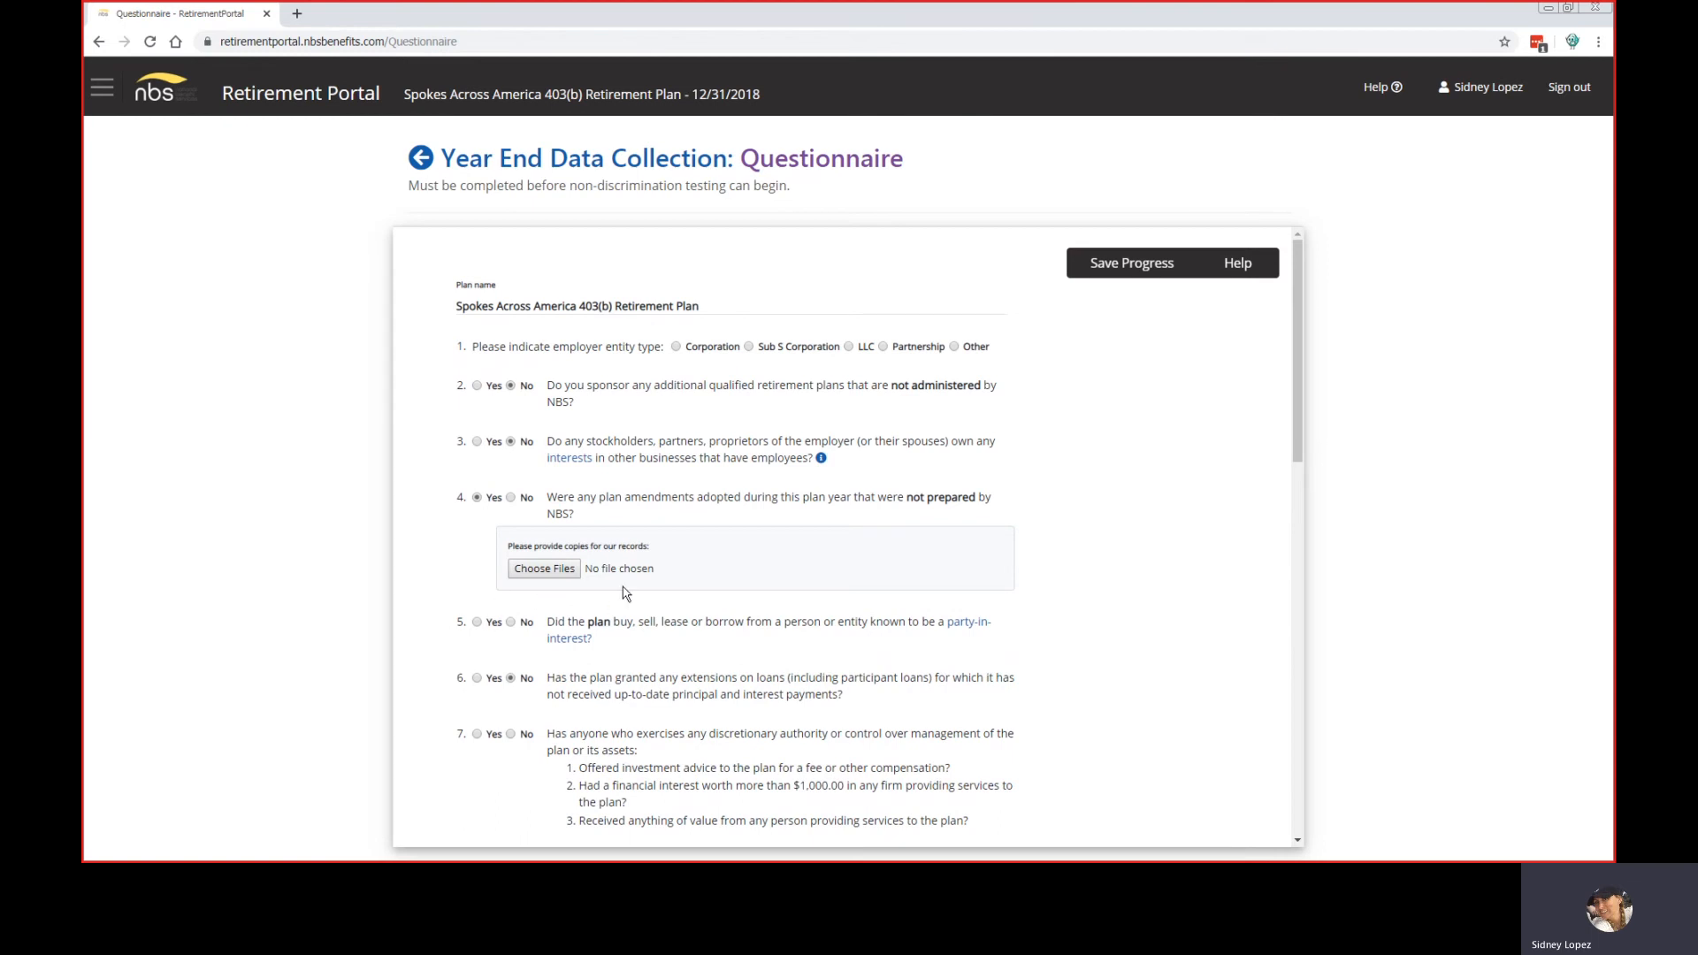
{"action": "left_click", "coordinate": [511, 499]}
{"action": "left_click", "coordinate": [511, 554]}
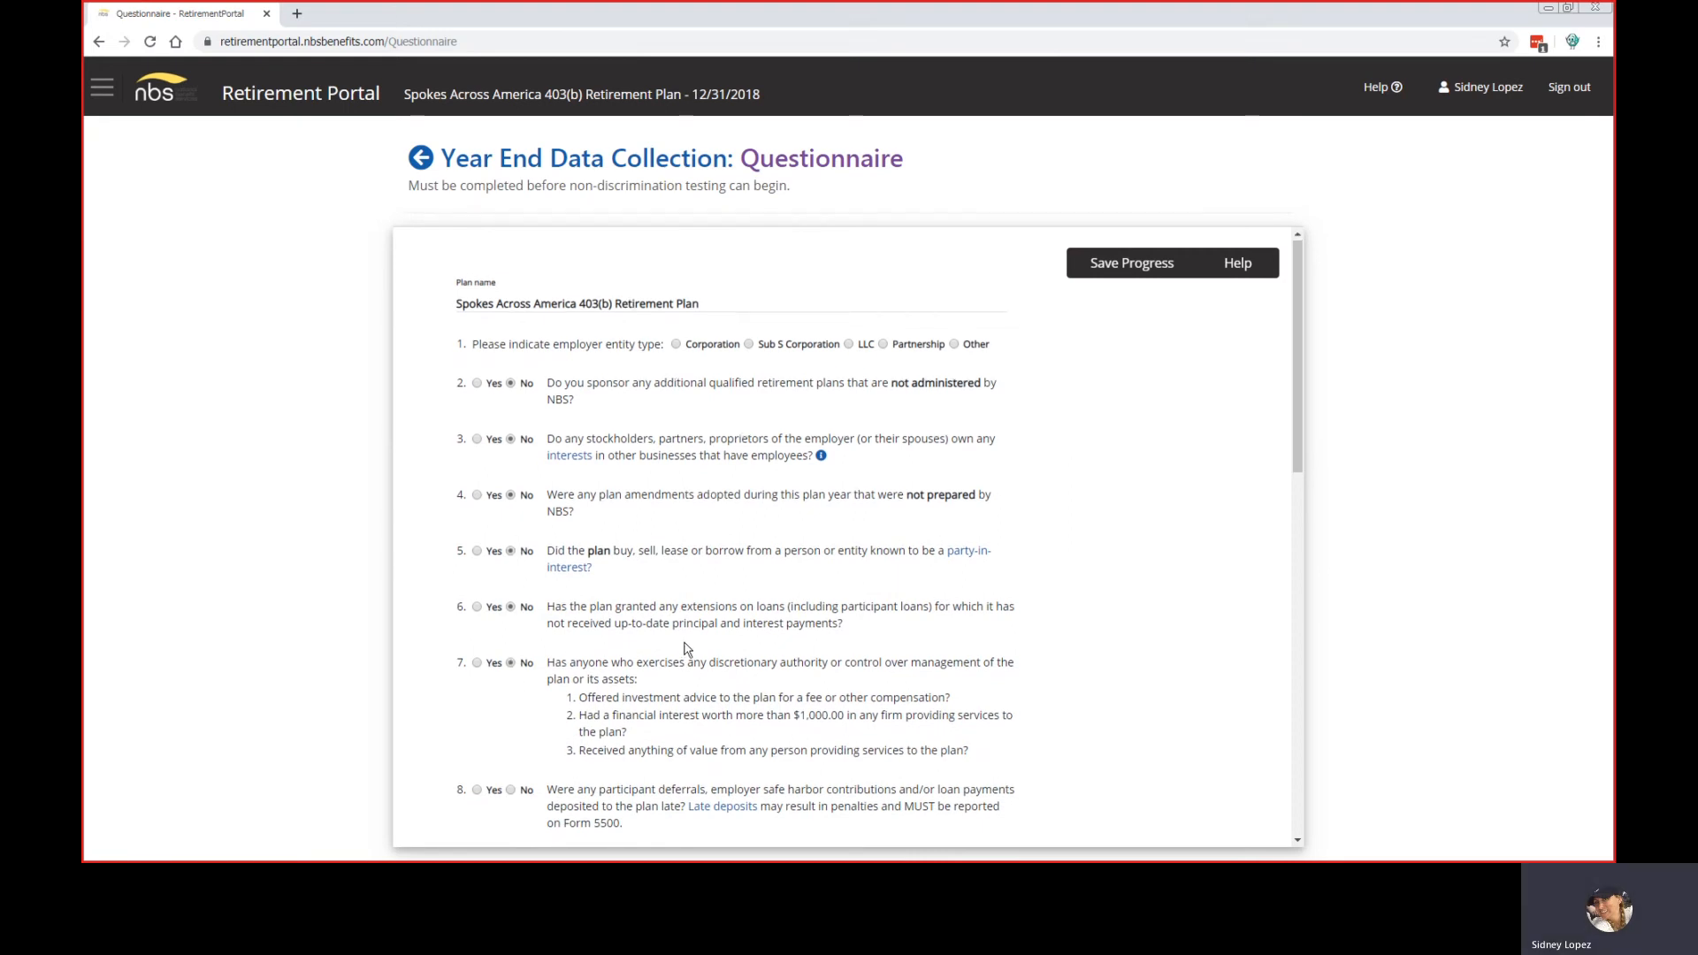
{"action": "scroll", "coordinate": [637, 442], "scroll_direction": "down", "scroll_amount": 5}
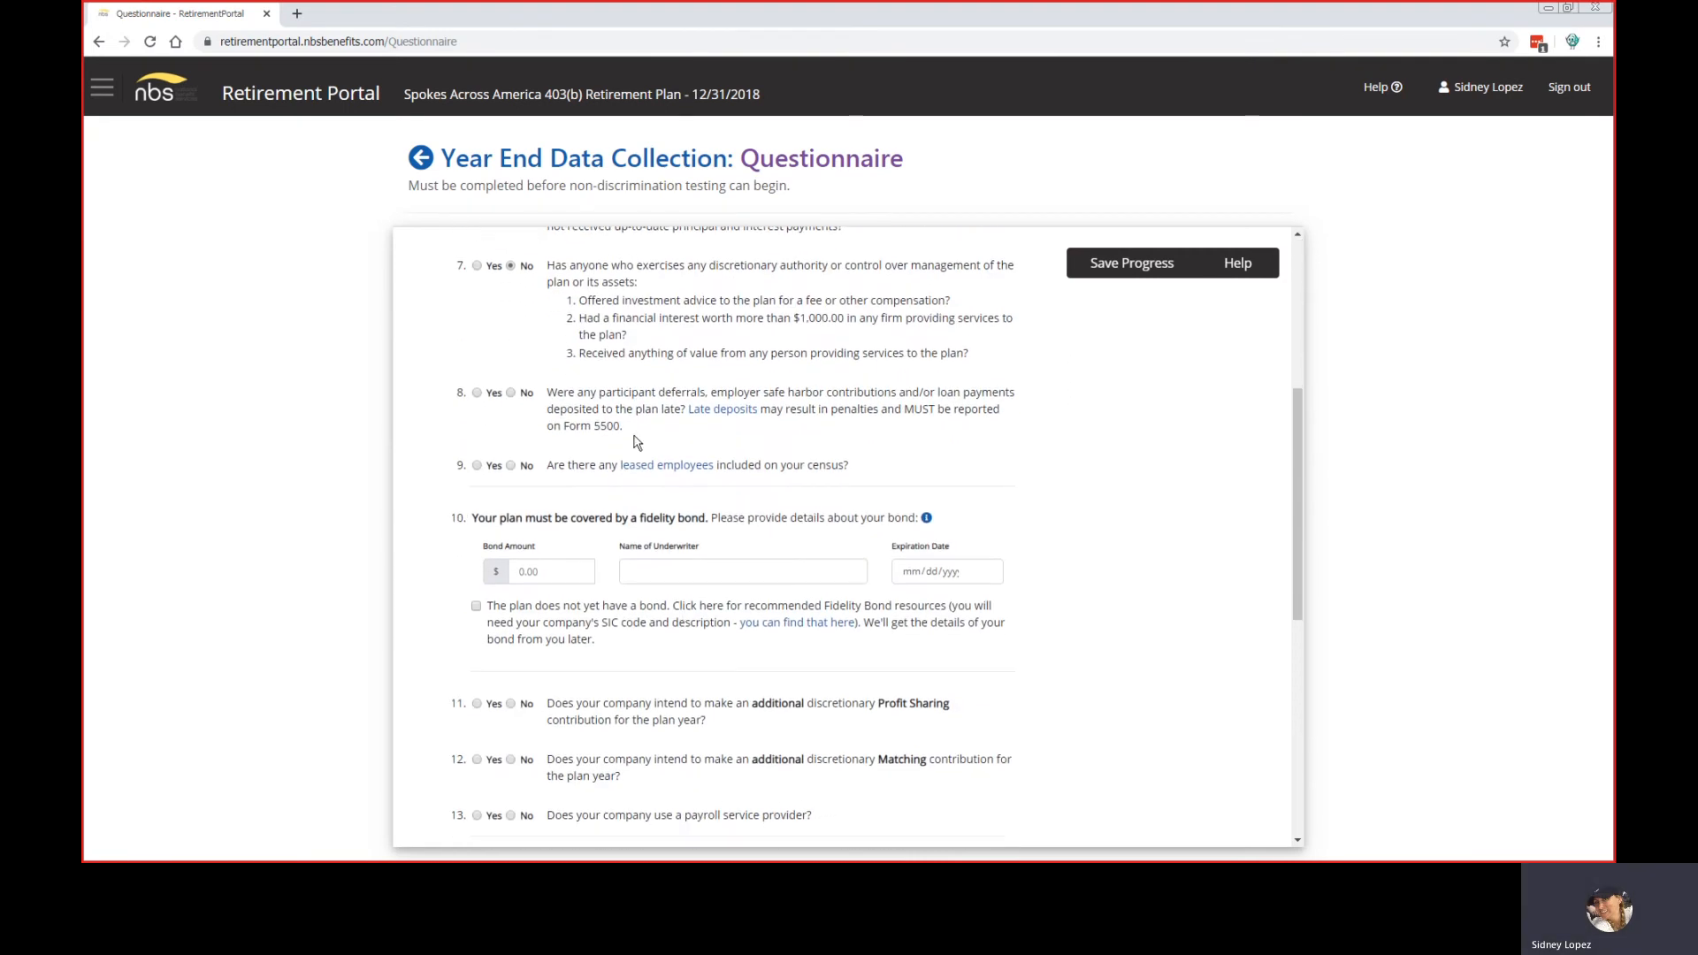
Step: Set question 8 on late participant deposits to No after briefly selecting Yes
{"action": "left_click", "coordinate": [478, 394]}
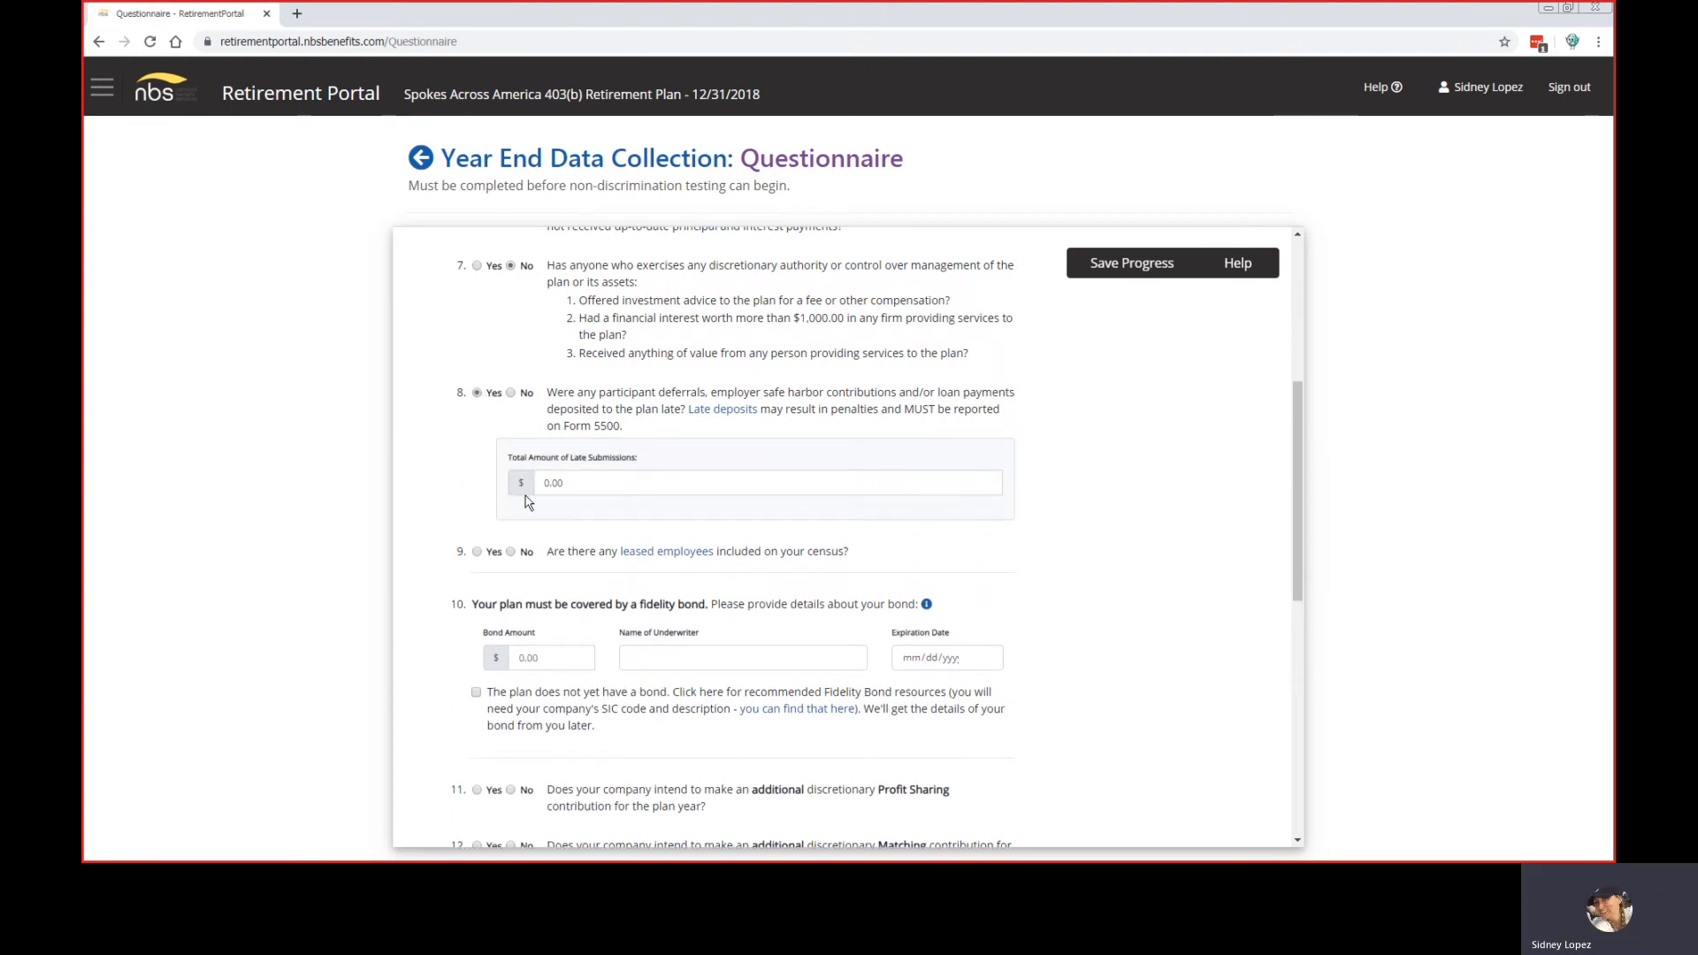
{"action": "left_click", "coordinate": [511, 393]}
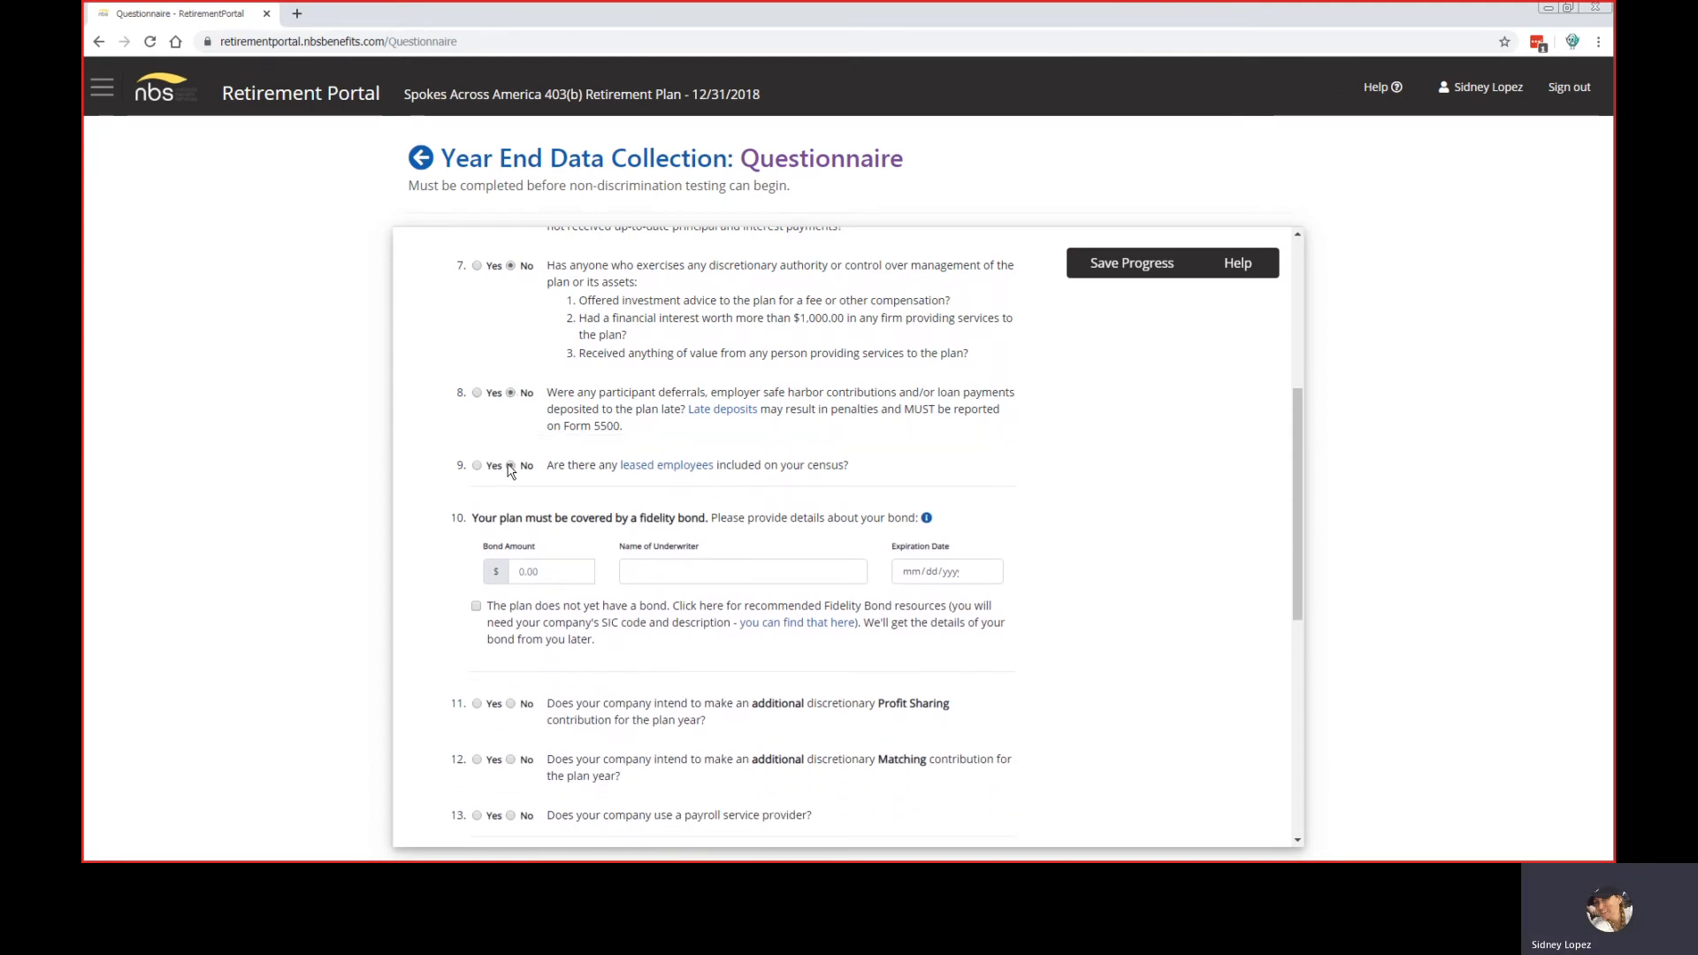
{"action": "scroll", "coordinate": [509, 460], "scroll_direction": "down", "scroll_amount": 3}
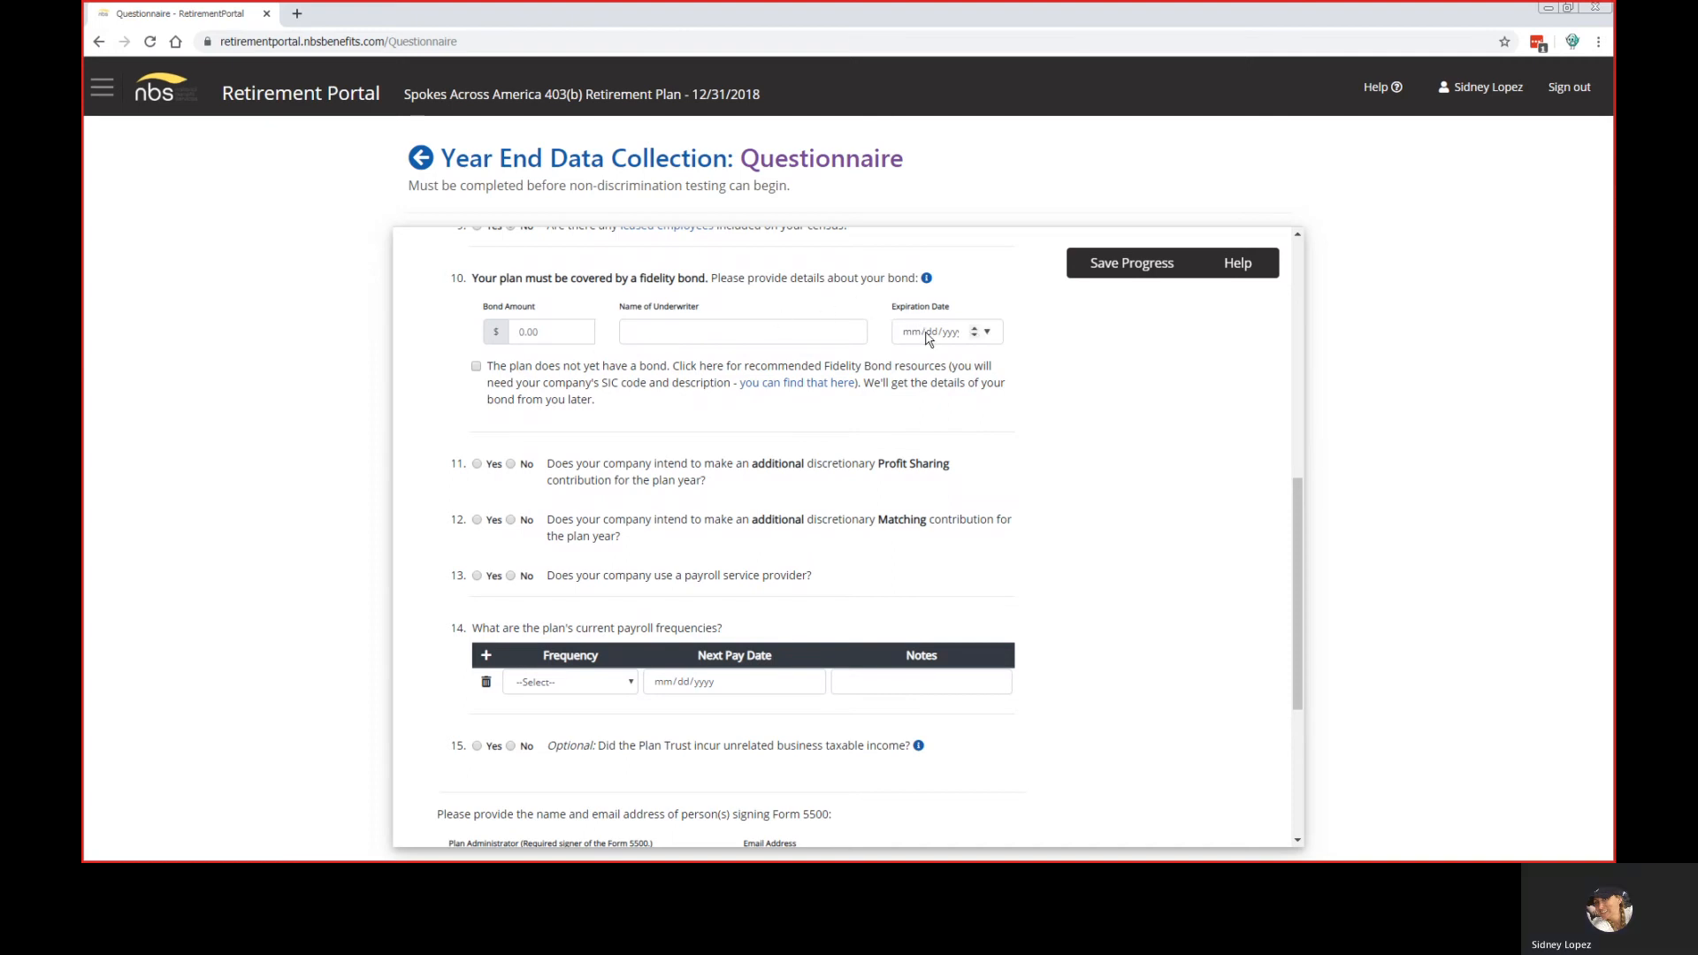
Step: After viewing the fidelity bond note, mark the plan as having no bond yet and answer Yes to question 11
{"action": "left_click", "coordinate": [927, 280]}
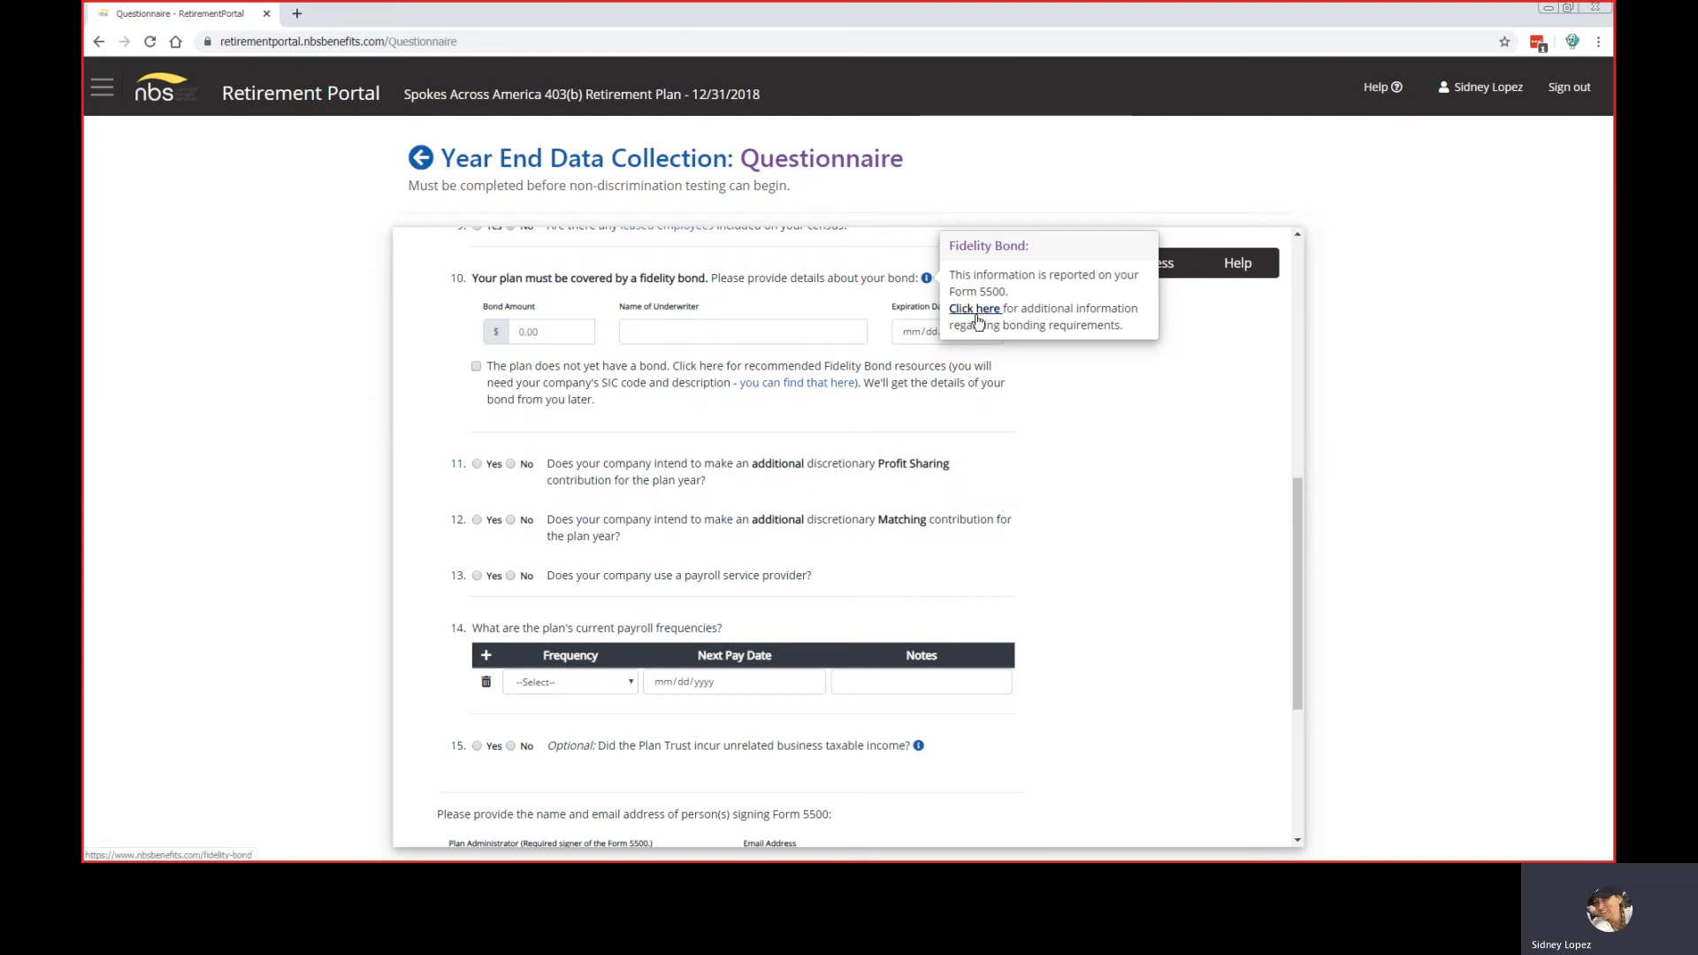
{"action": "left_click", "coordinate": [789, 354]}
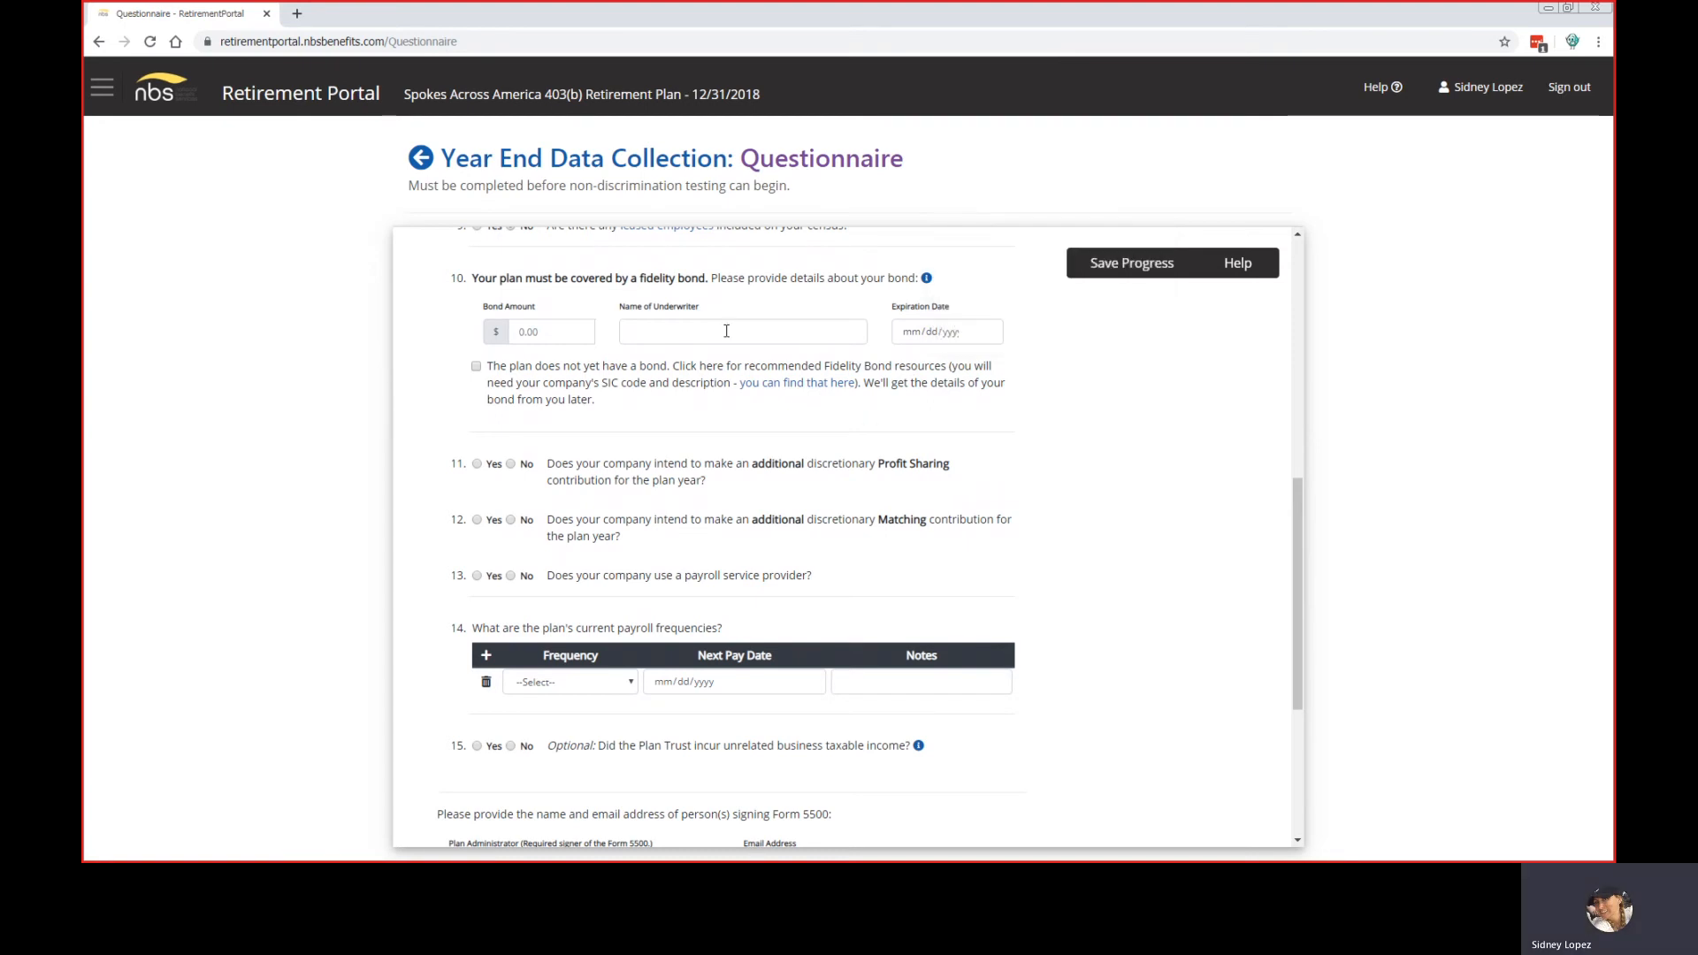
{"action": "left_click", "coordinate": [477, 366]}
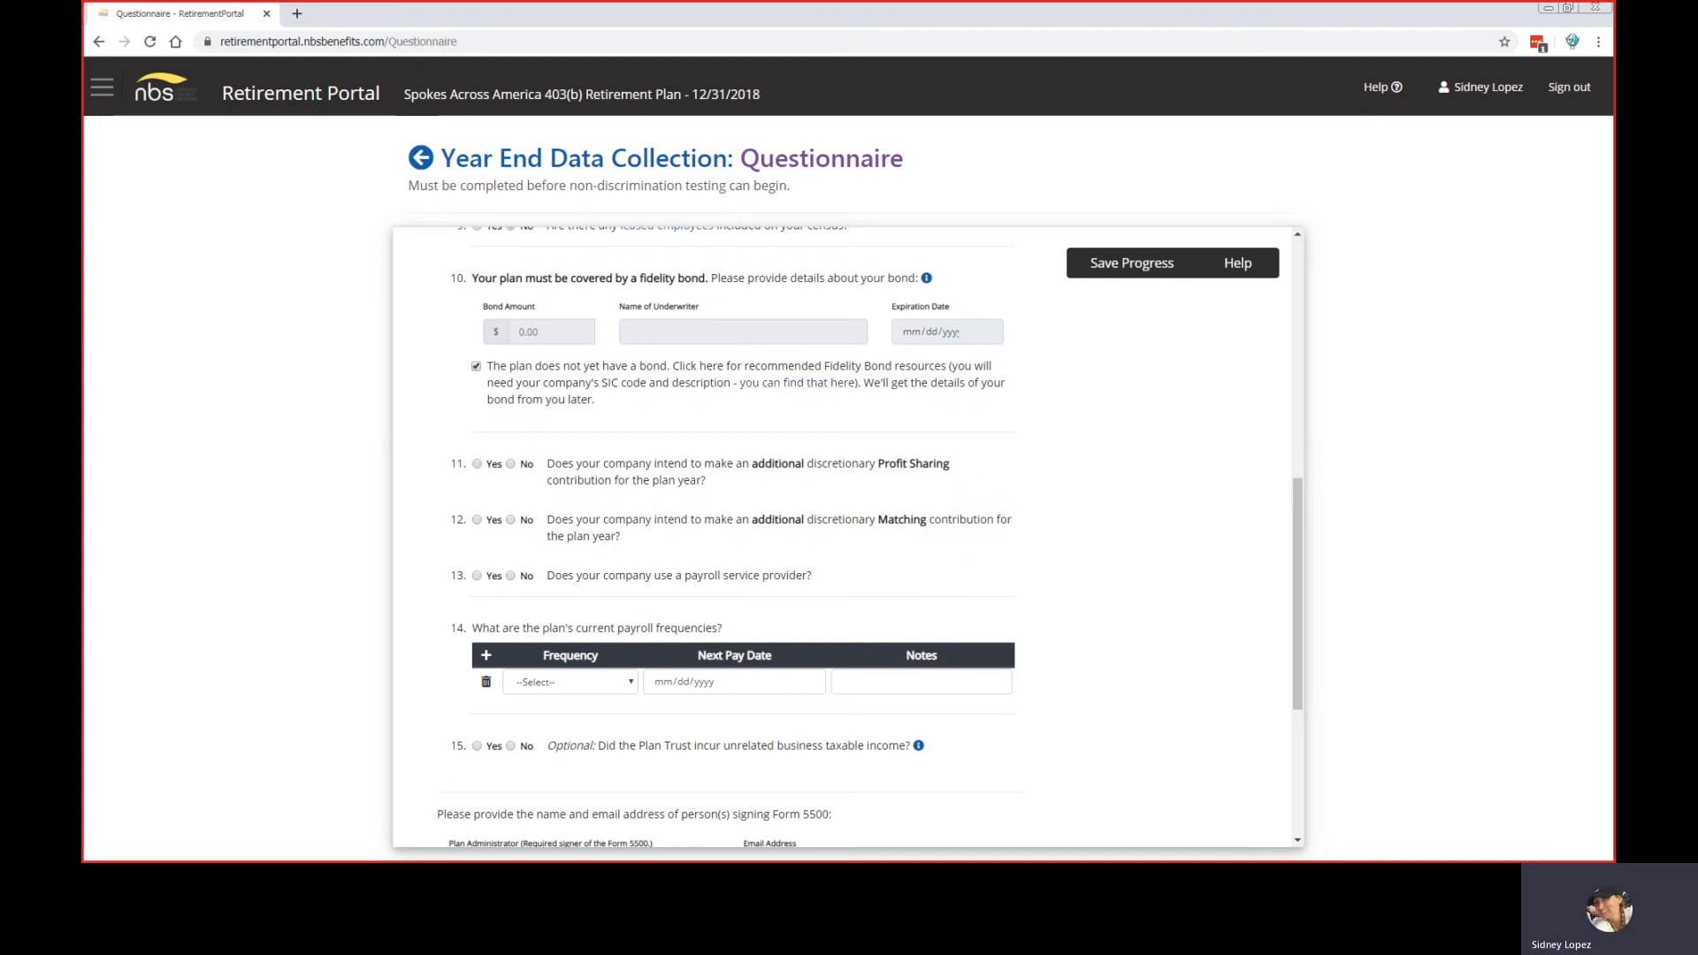
{"action": "left_click", "coordinate": [477, 465]}
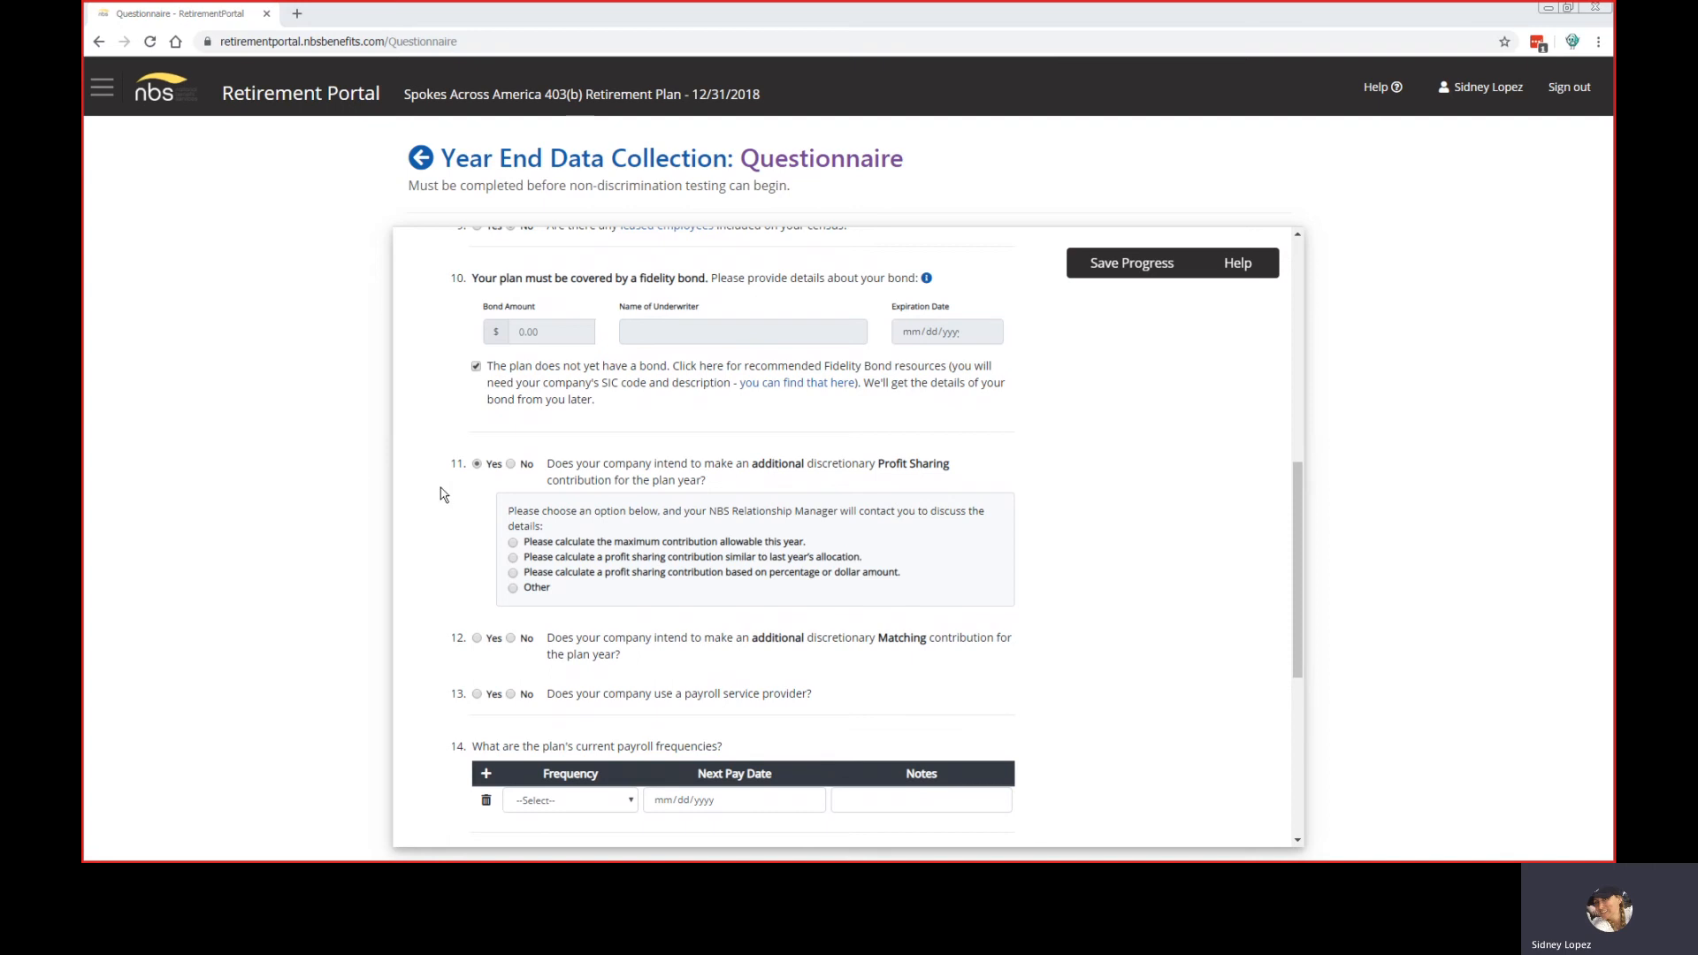
Step: Preview question 11's profit sharing options: maximum, last year's allocation, percentage/dollar amount, and Other
{"action": "left_click", "coordinate": [513, 543]}
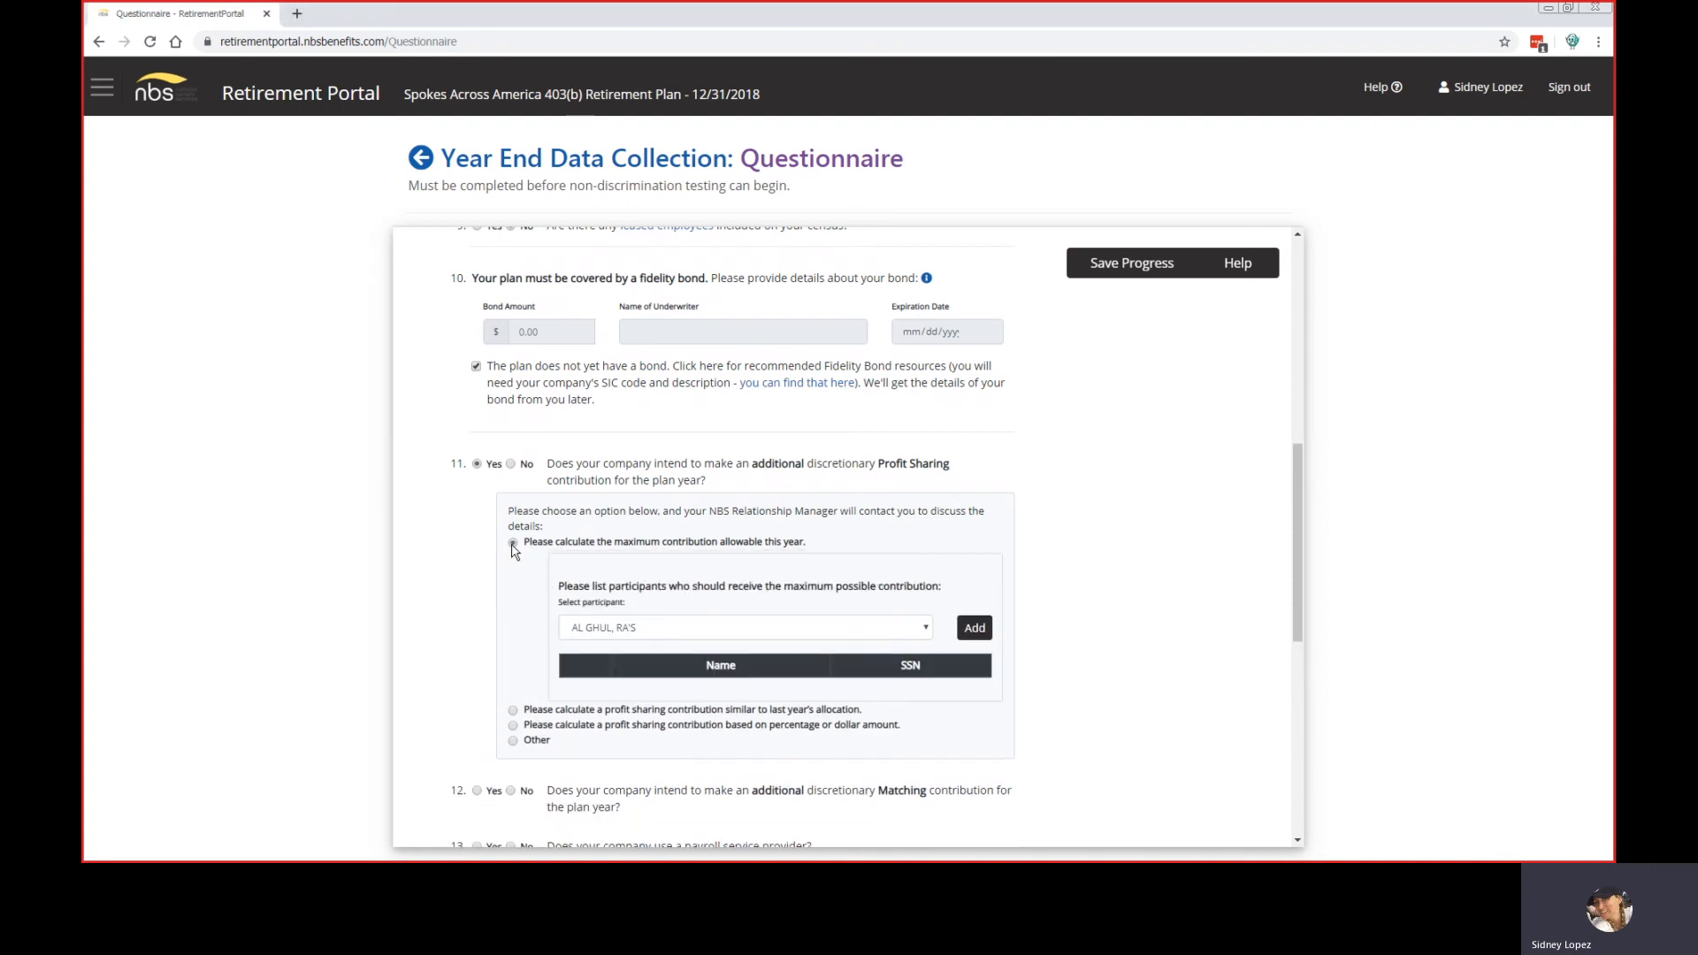
{"action": "left_click", "coordinate": [924, 630]}
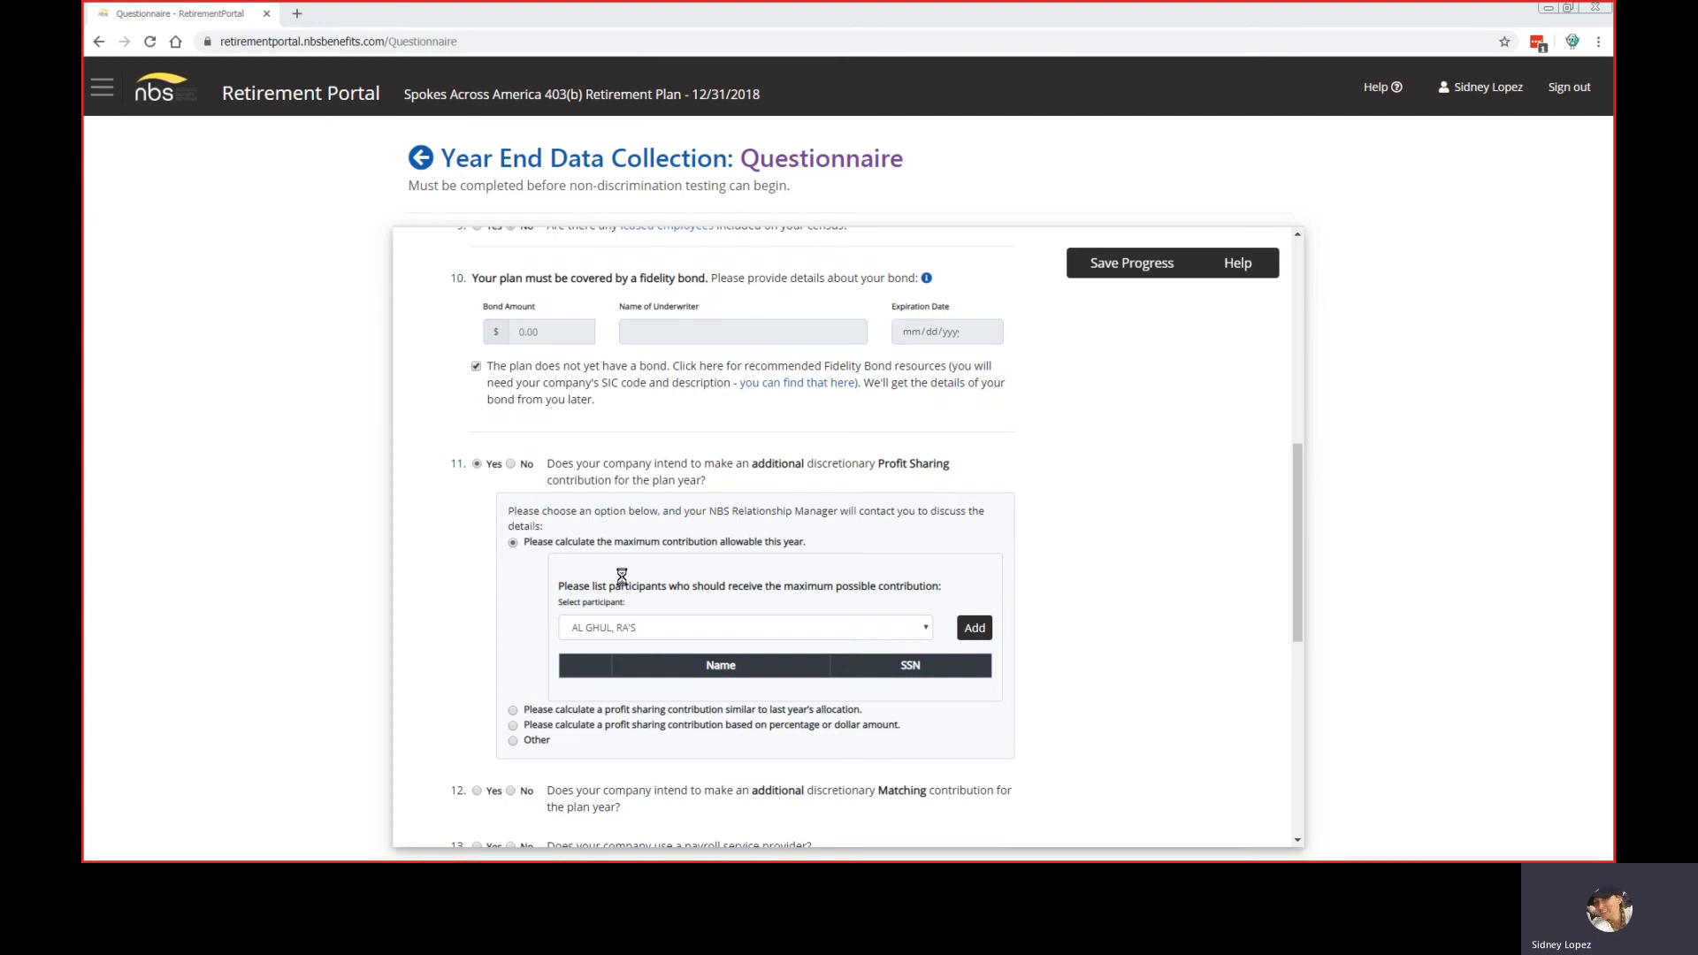
{"action": "left_click", "coordinate": [514, 711]}
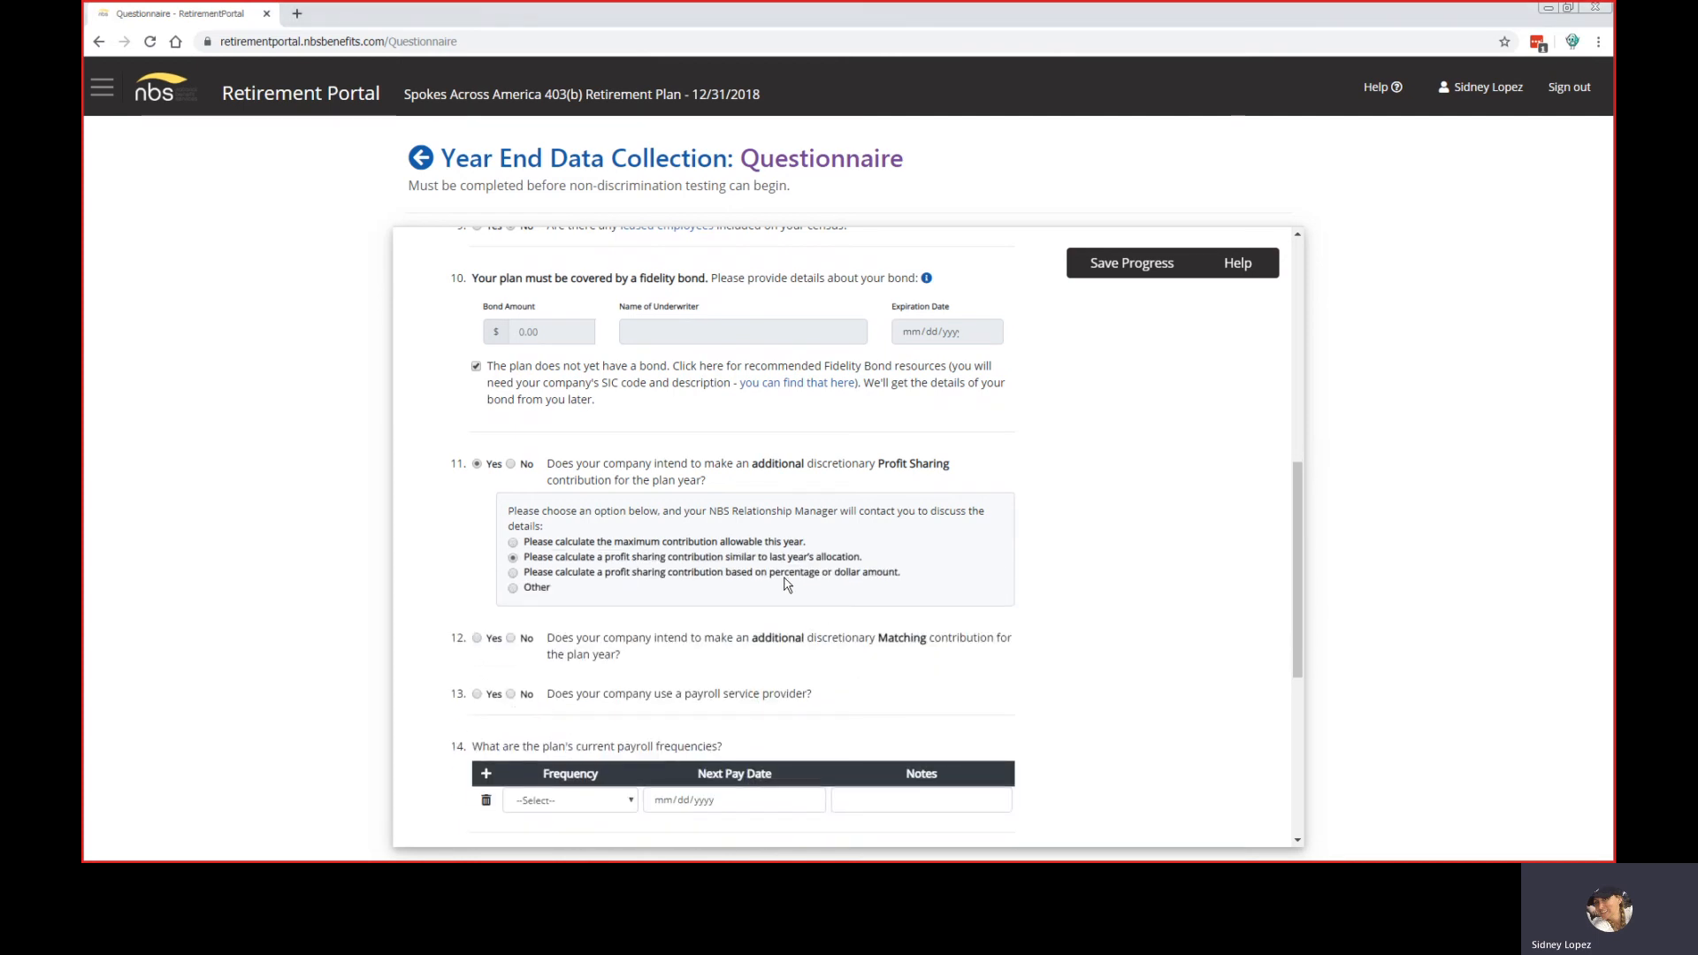
{"action": "left_click", "coordinate": [513, 573]}
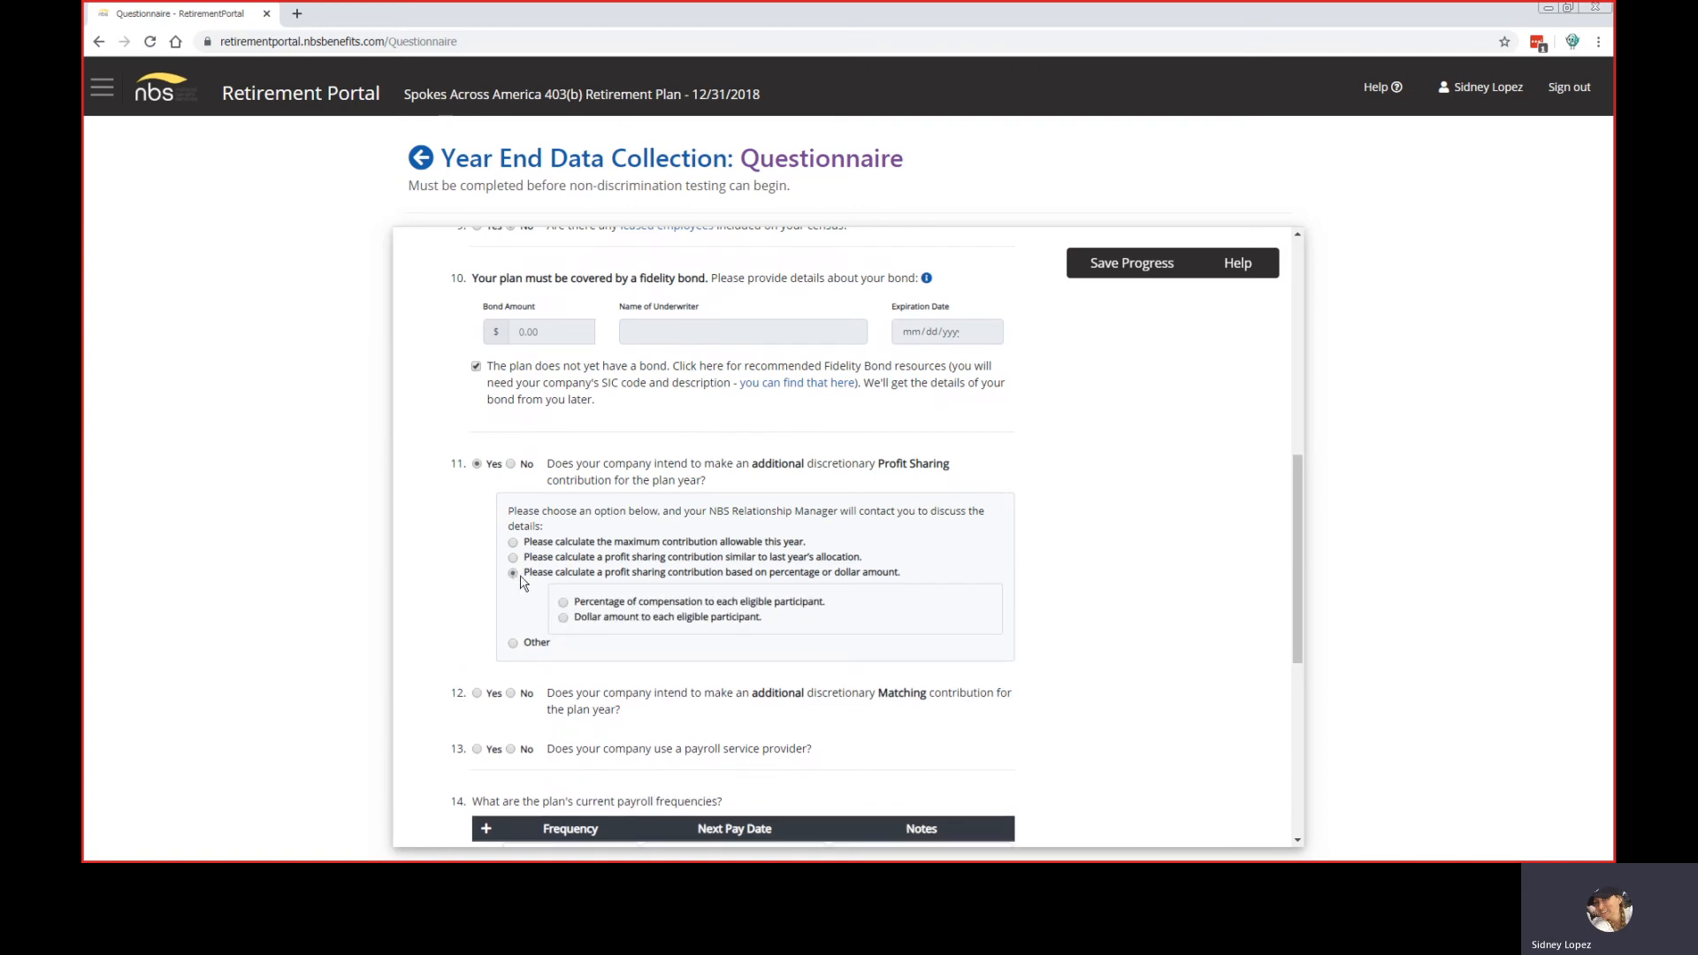
{"action": "left_click", "coordinate": [563, 603]}
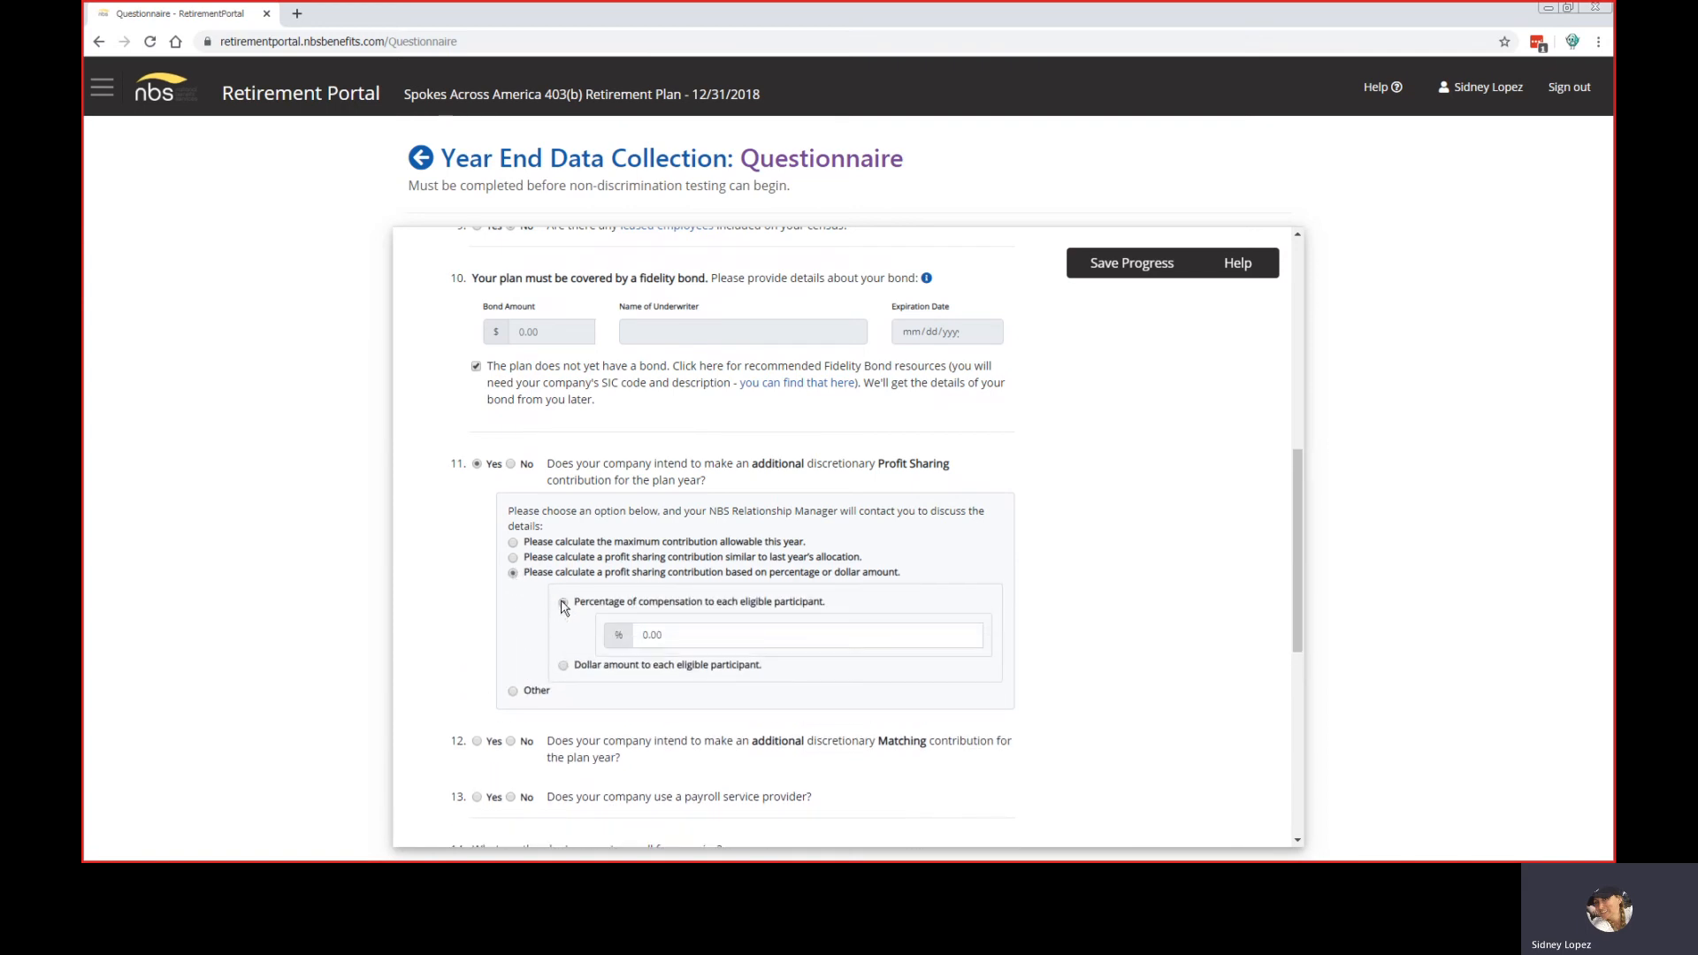
{"action": "left_click", "coordinate": [564, 665]}
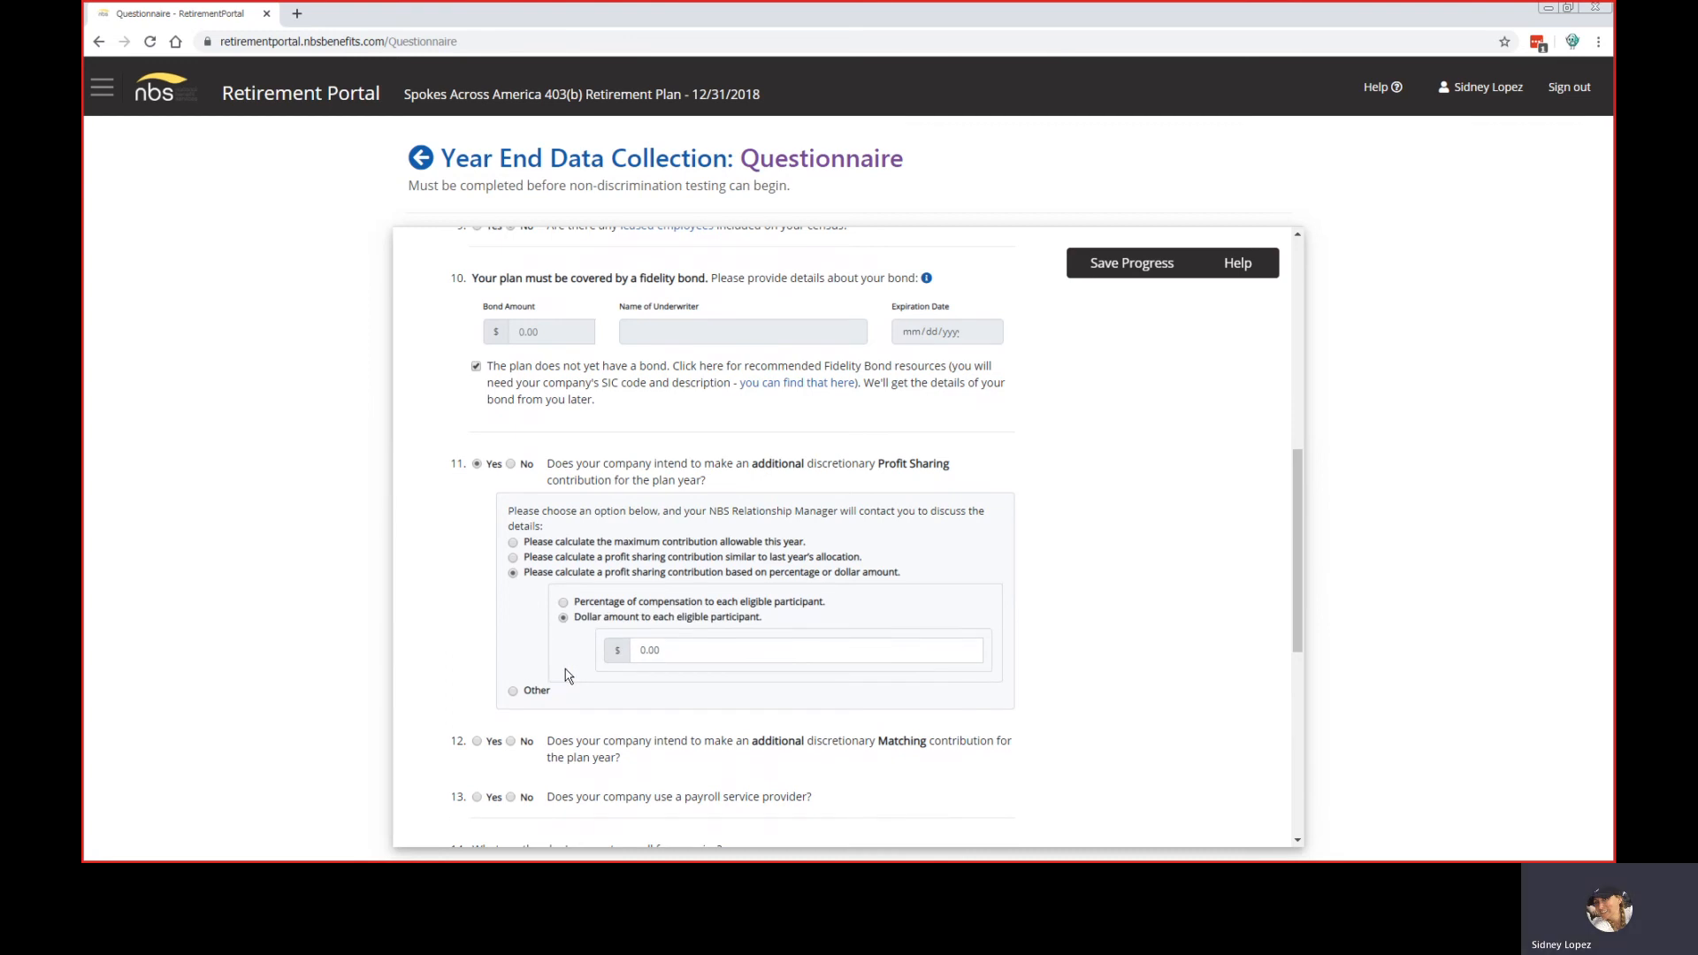
{"action": "left_click", "coordinate": [564, 603]}
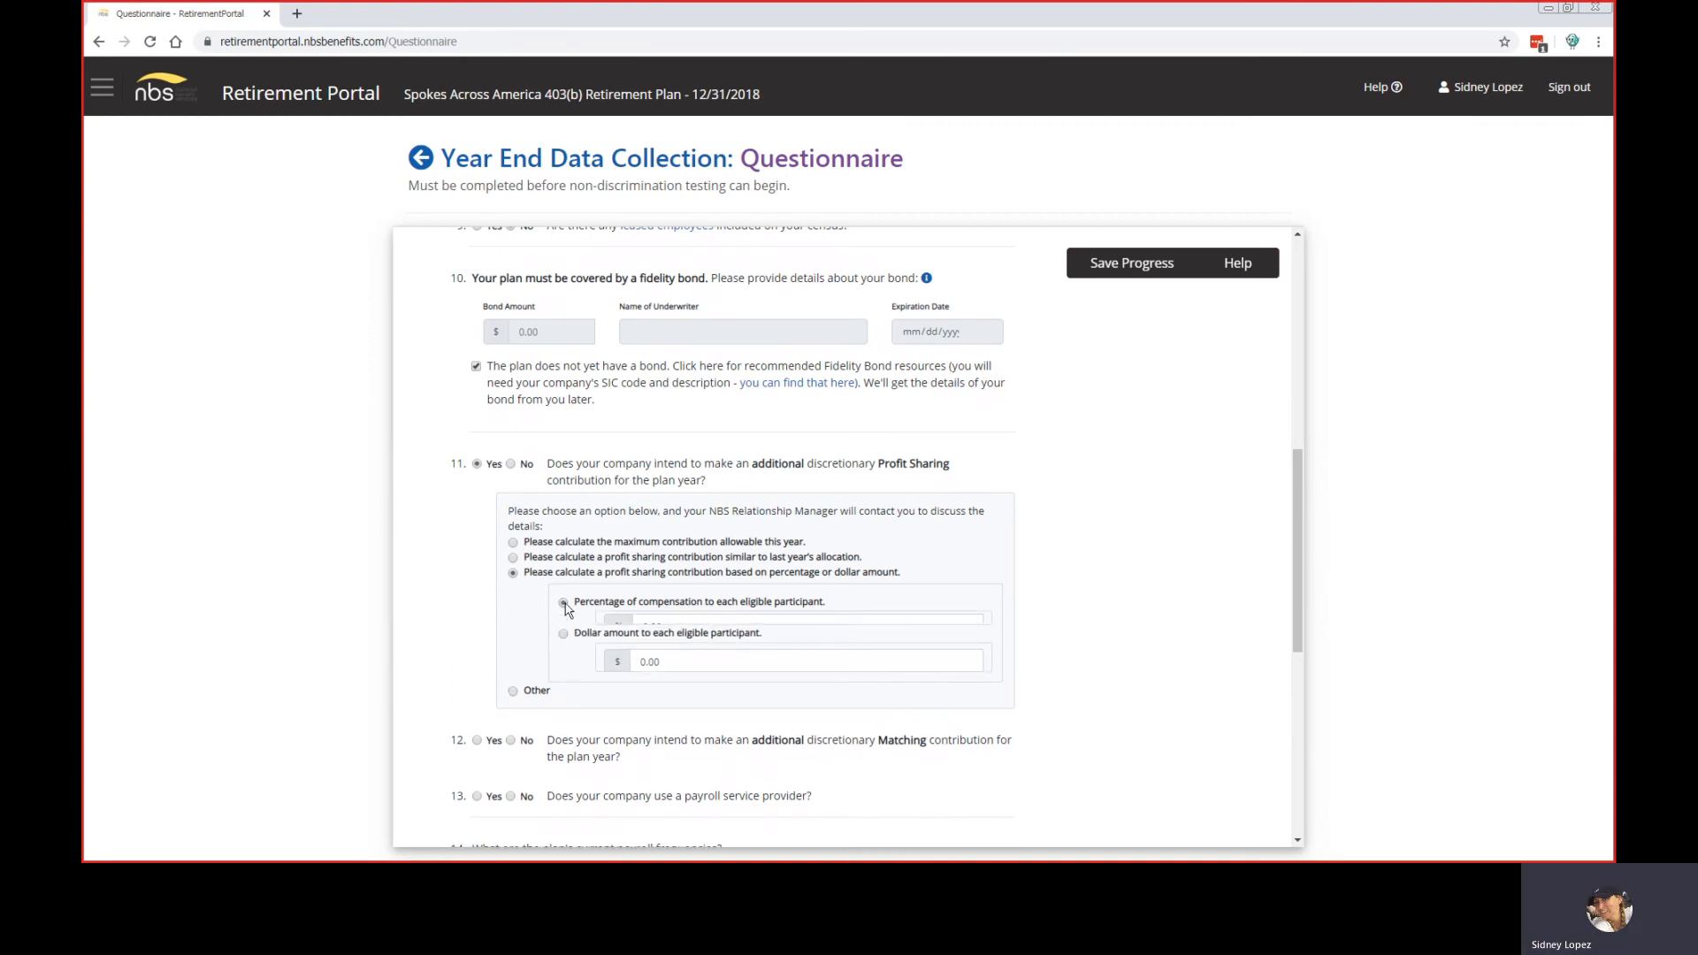
{"action": "left_click", "coordinate": [513, 694]}
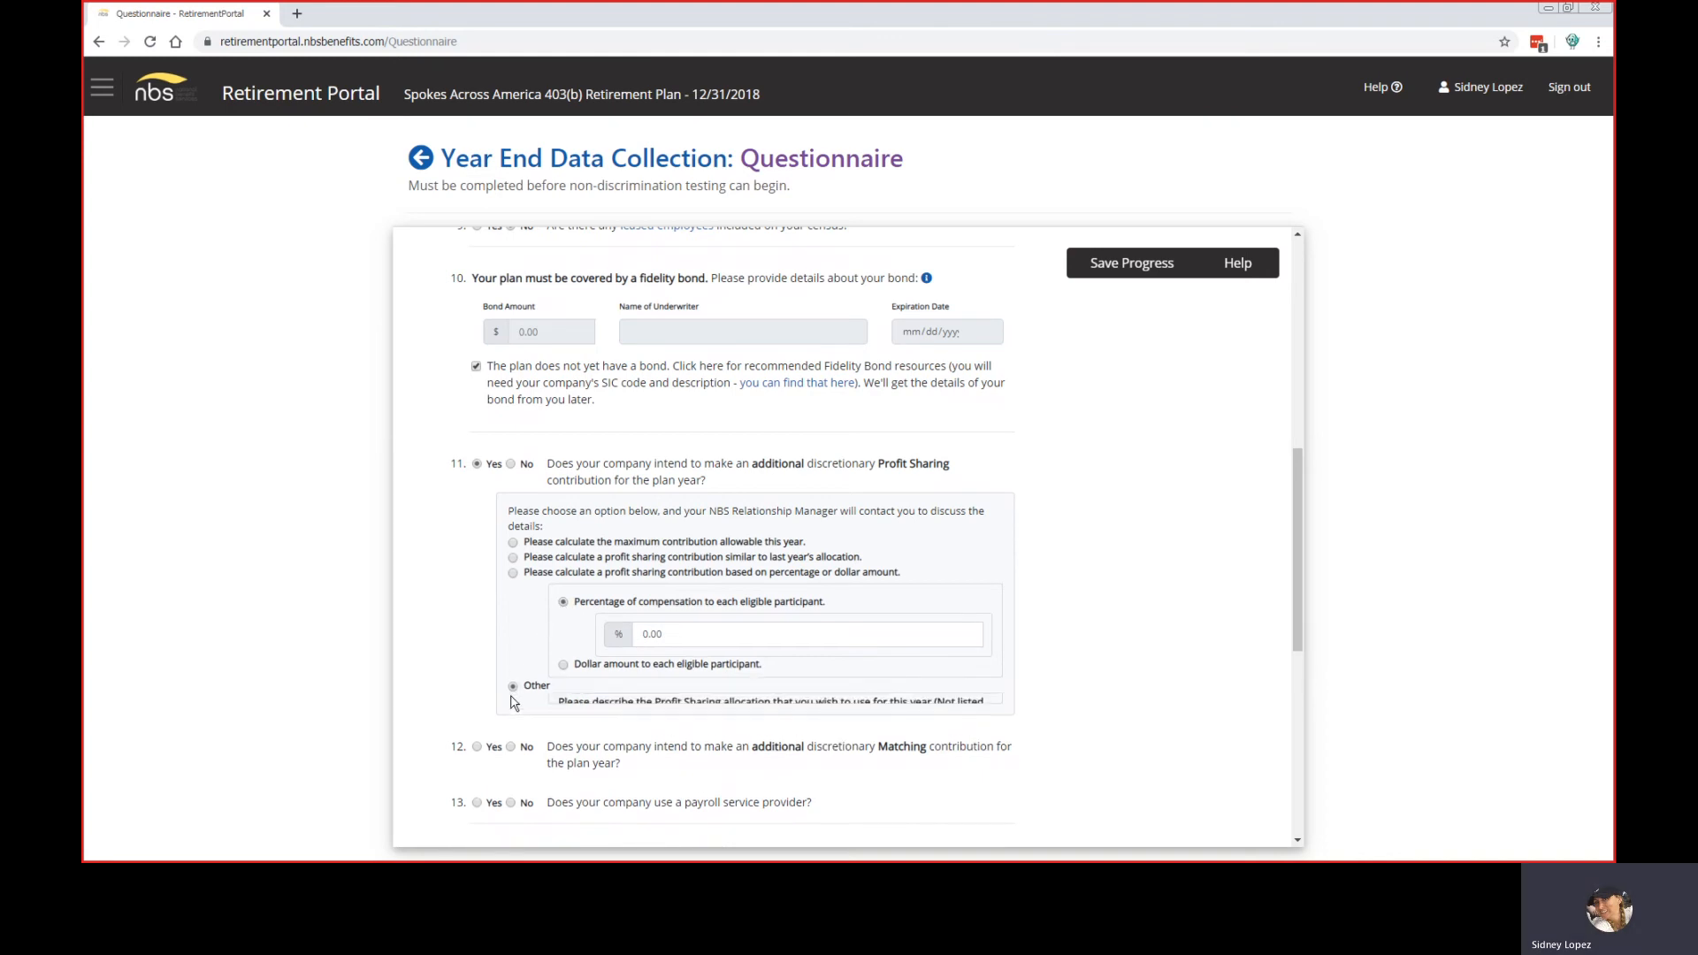
Step: Answer No to question 11 and Yes to question 12 on matching contributions
{"action": "scroll", "coordinate": [967, 644], "scroll_direction": "down", "scroll_amount": 2}
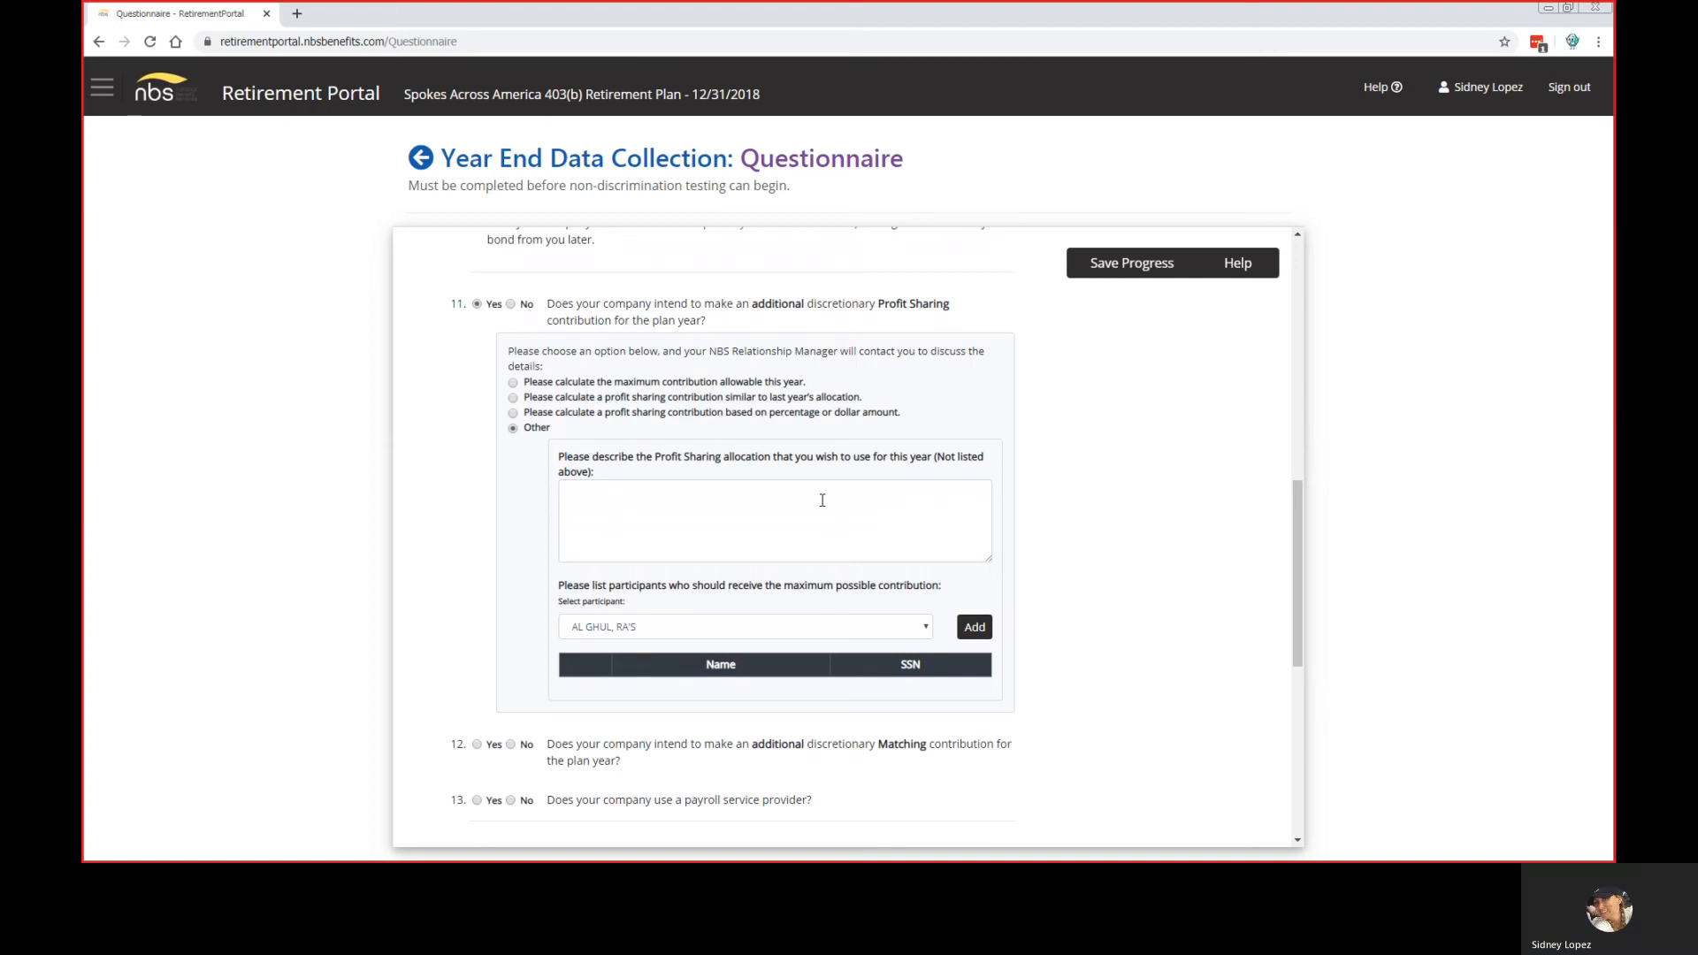
{"action": "left_click", "coordinate": [511, 306]}
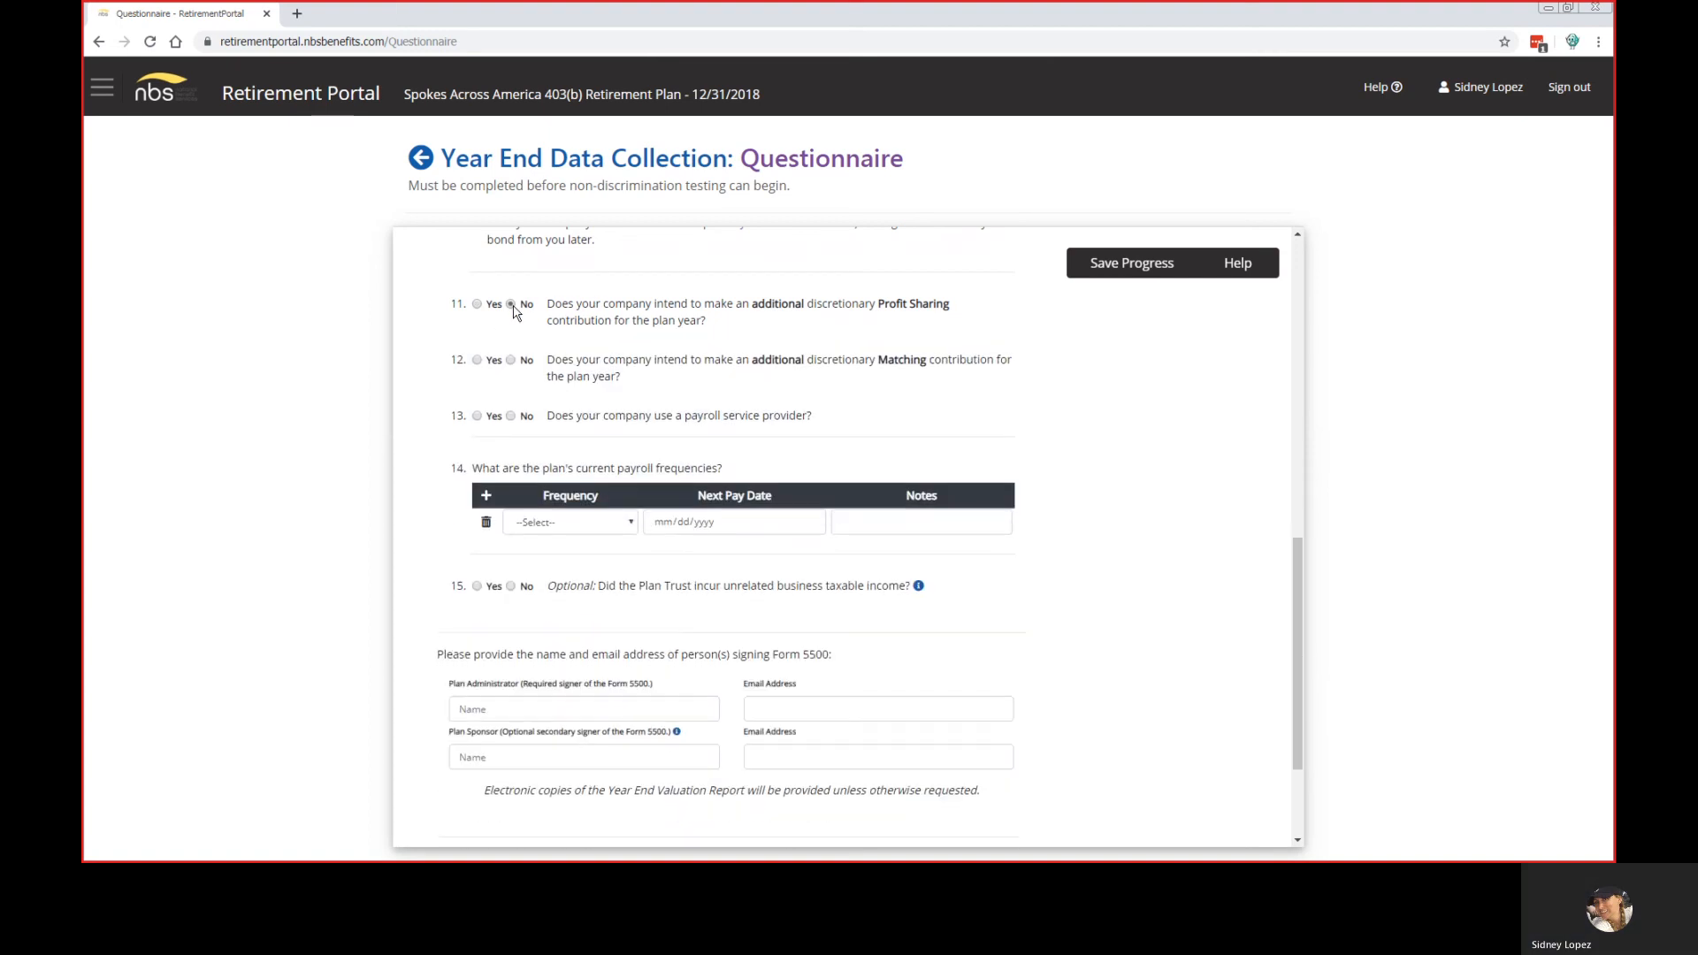
{"action": "left_click", "coordinate": [477, 361]}
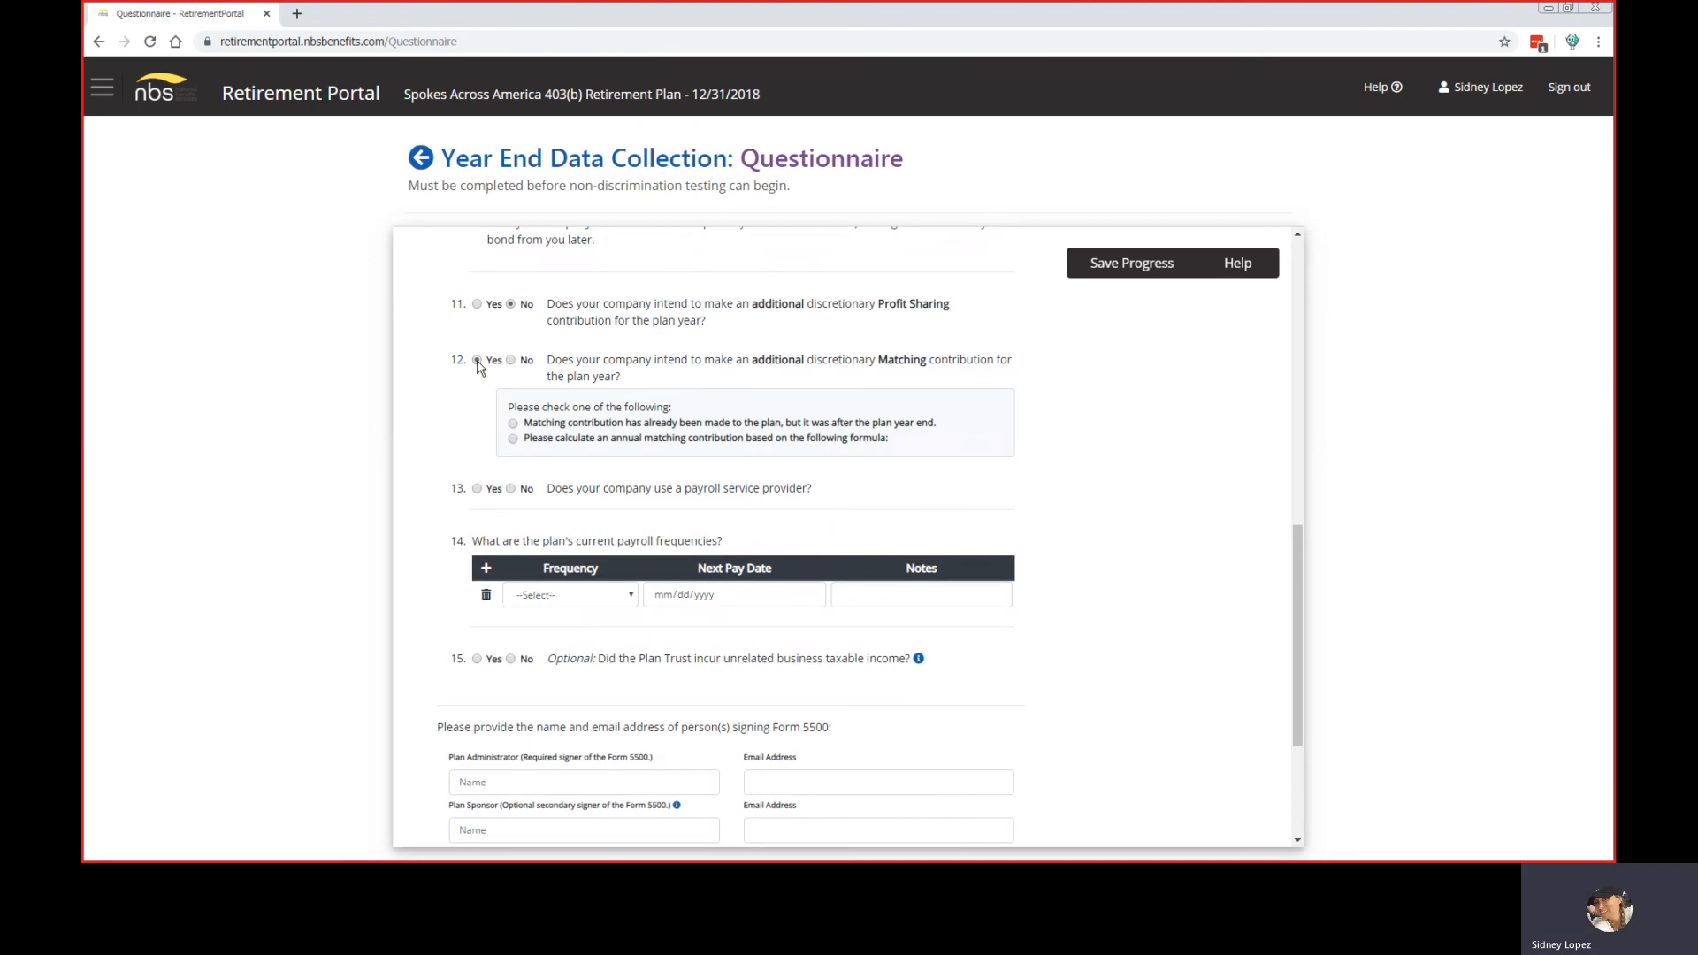
Step: Try question 12's already-made and formula-based matching options, then answer No
{"action": "left_click", "coordinate": [514, 425]}
{"action": "left_click", "coordinate": [514, 439]}
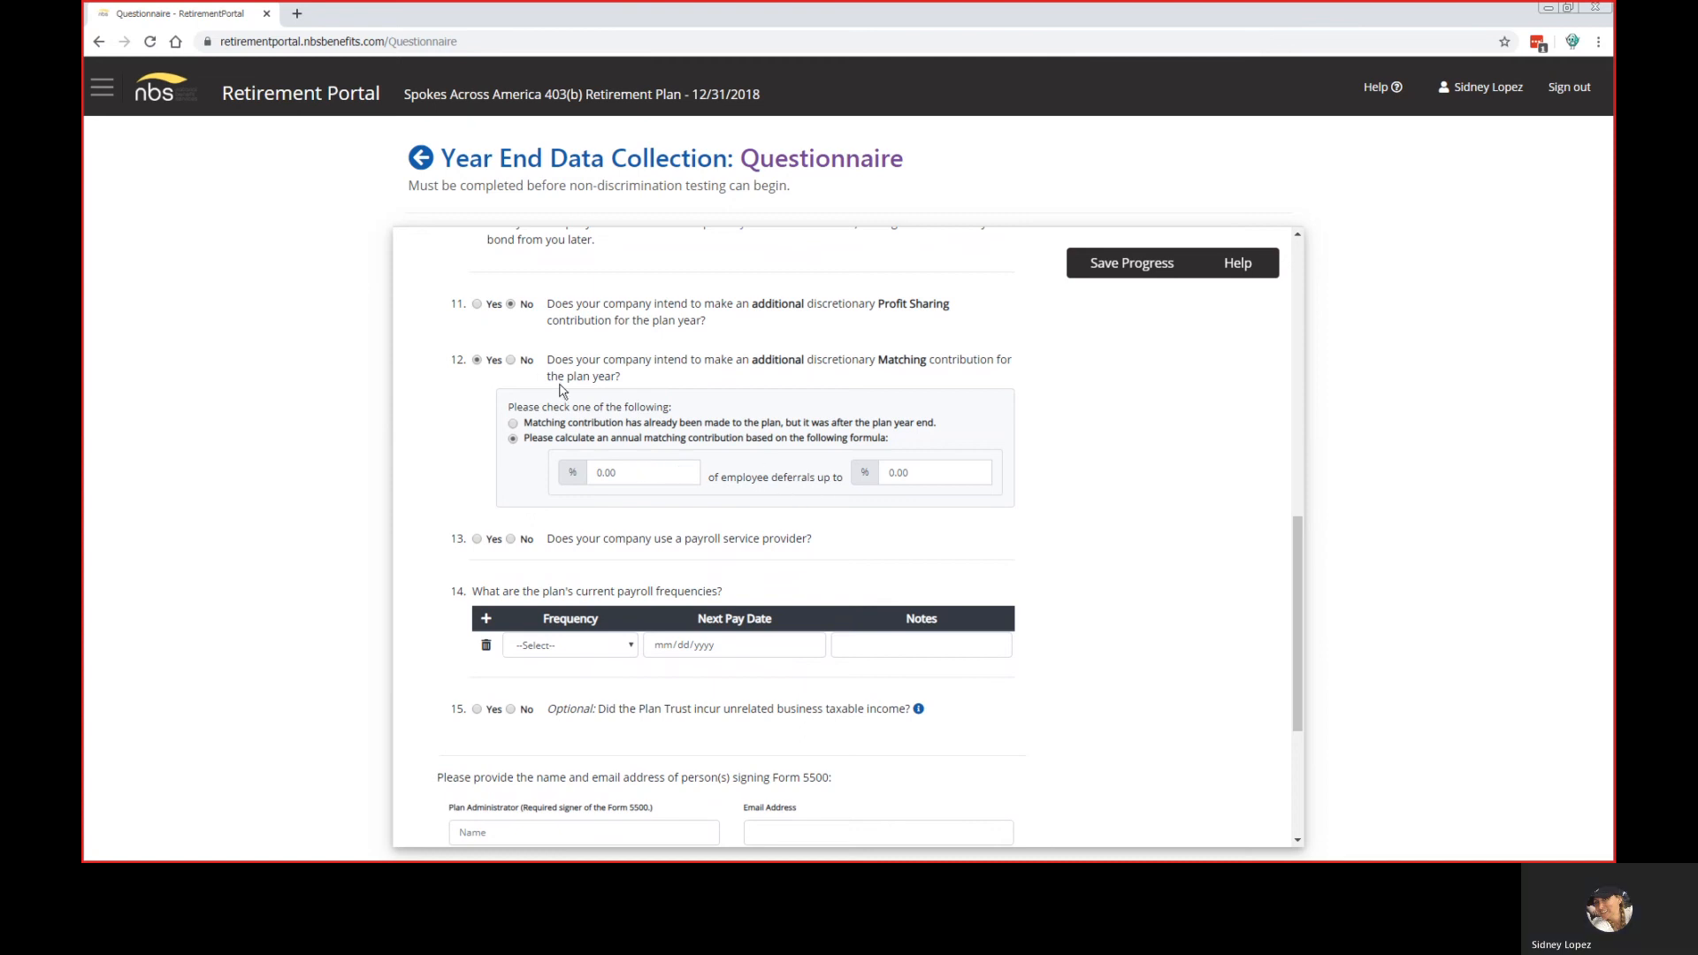
{"action": "left_click", "coordinate": [512, 361]}
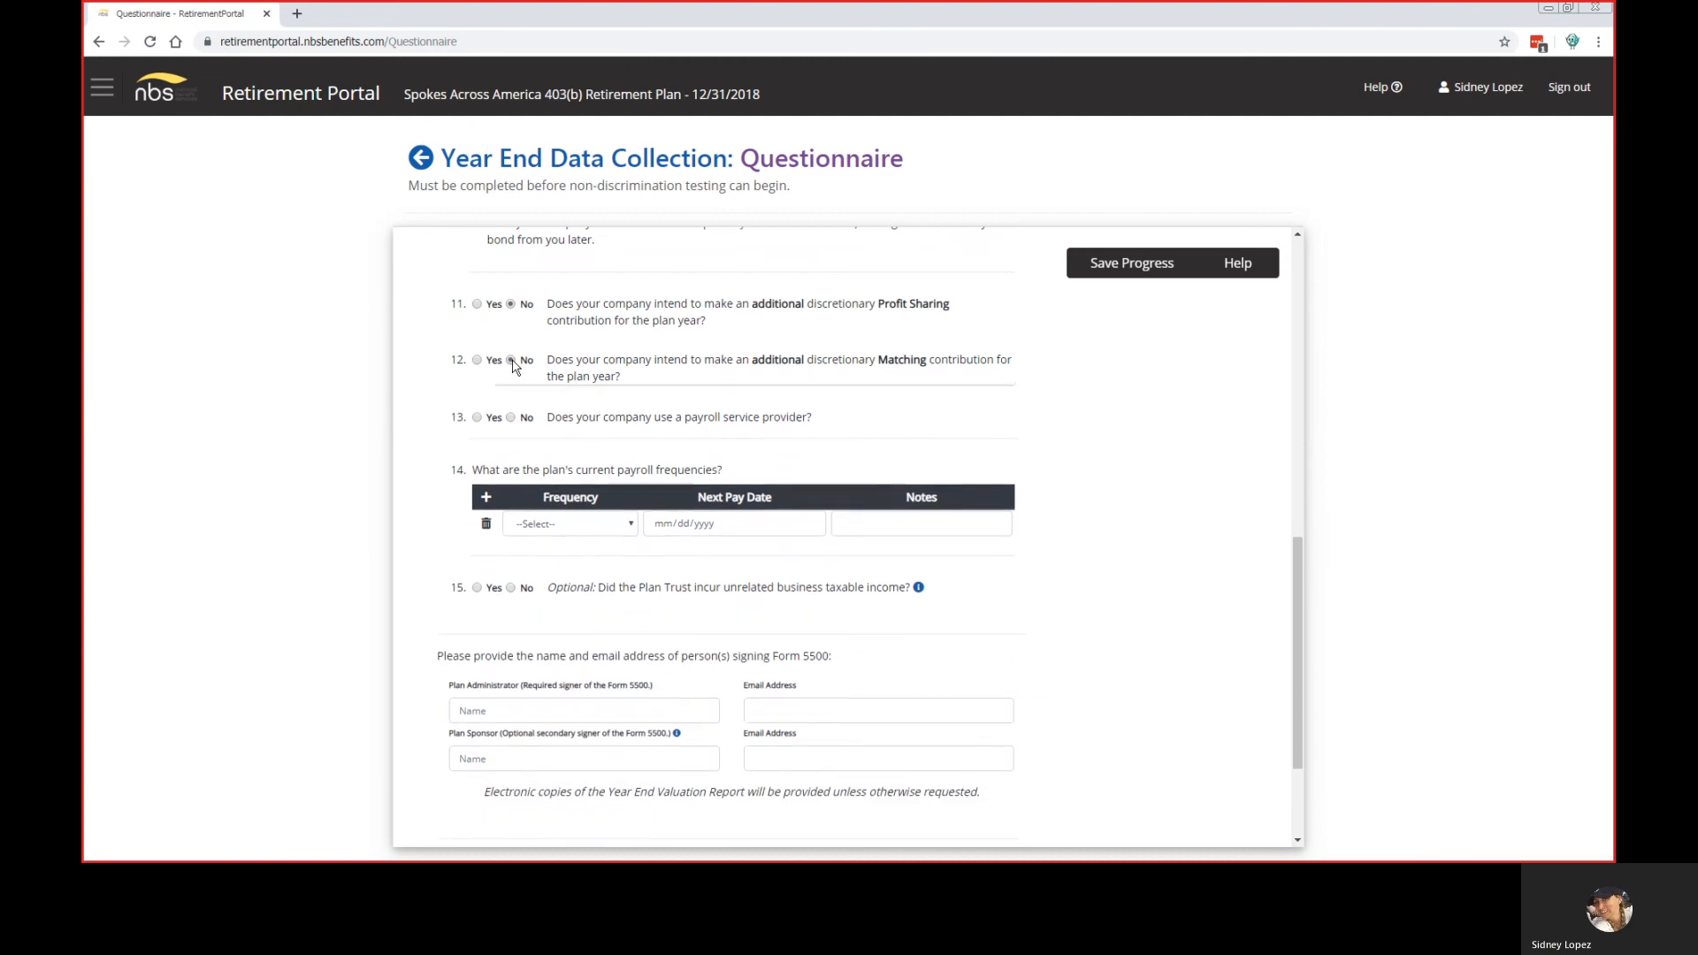
Step: Preview question 13's payroll provider list and Other option, then answer No to using a provider
{"action": "left_click", "coordinate": [476, 416]}
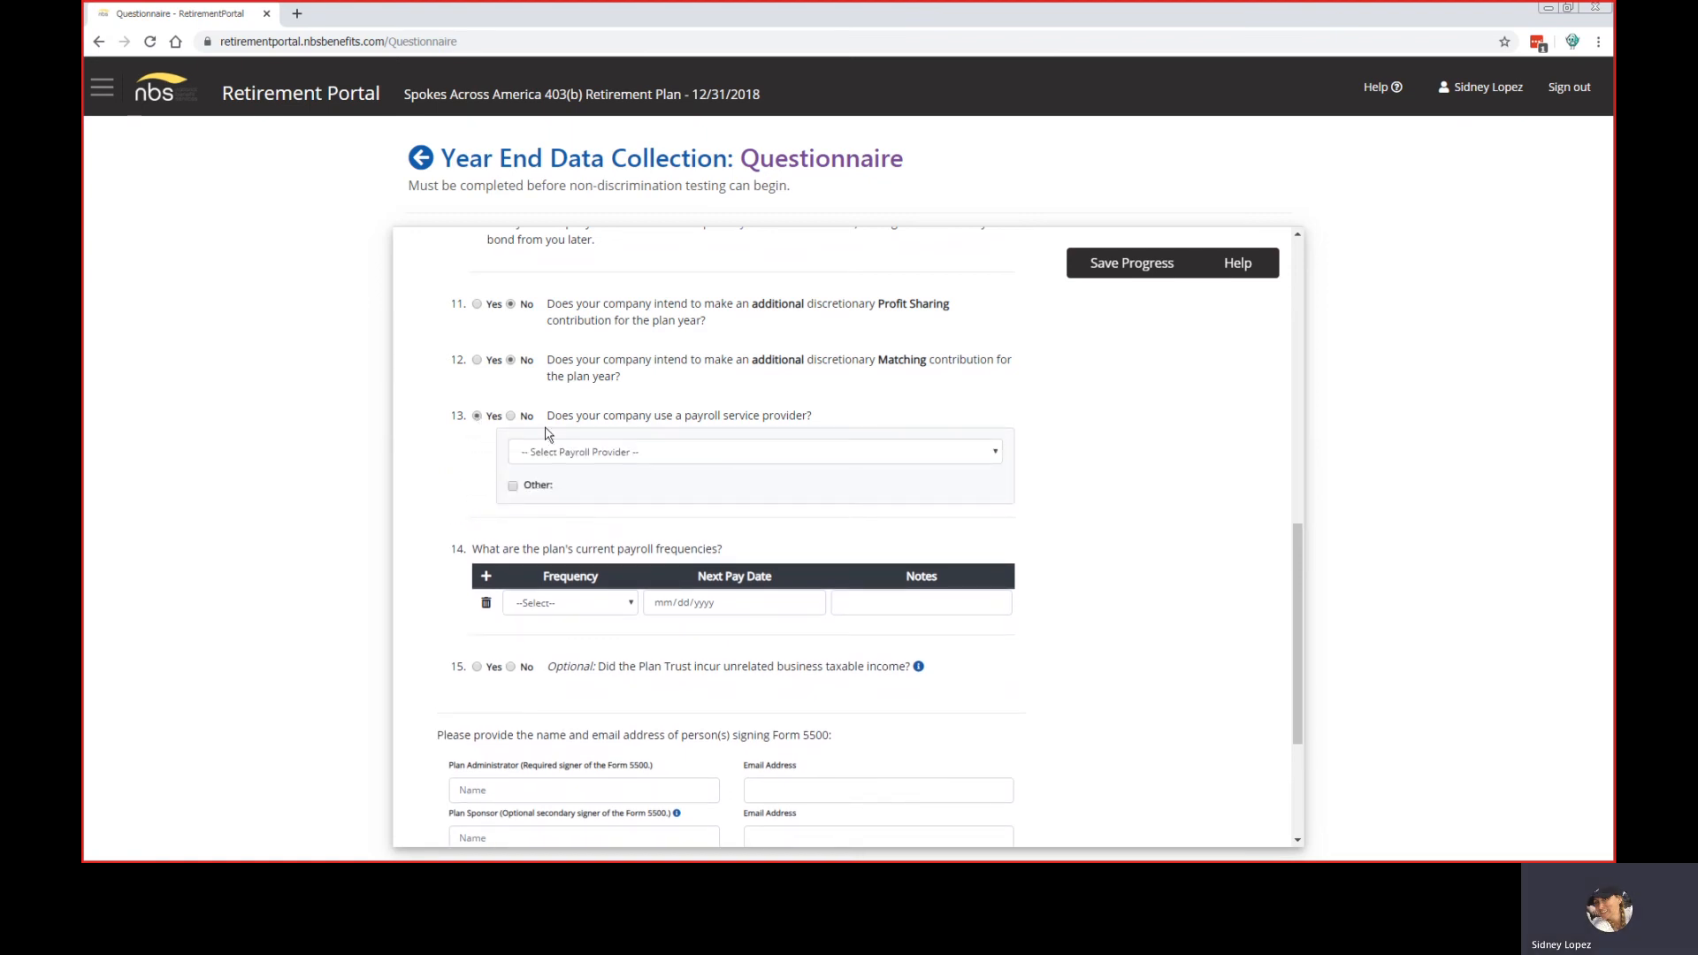
{"action": "left_click", "coordinate": [992, 453]}
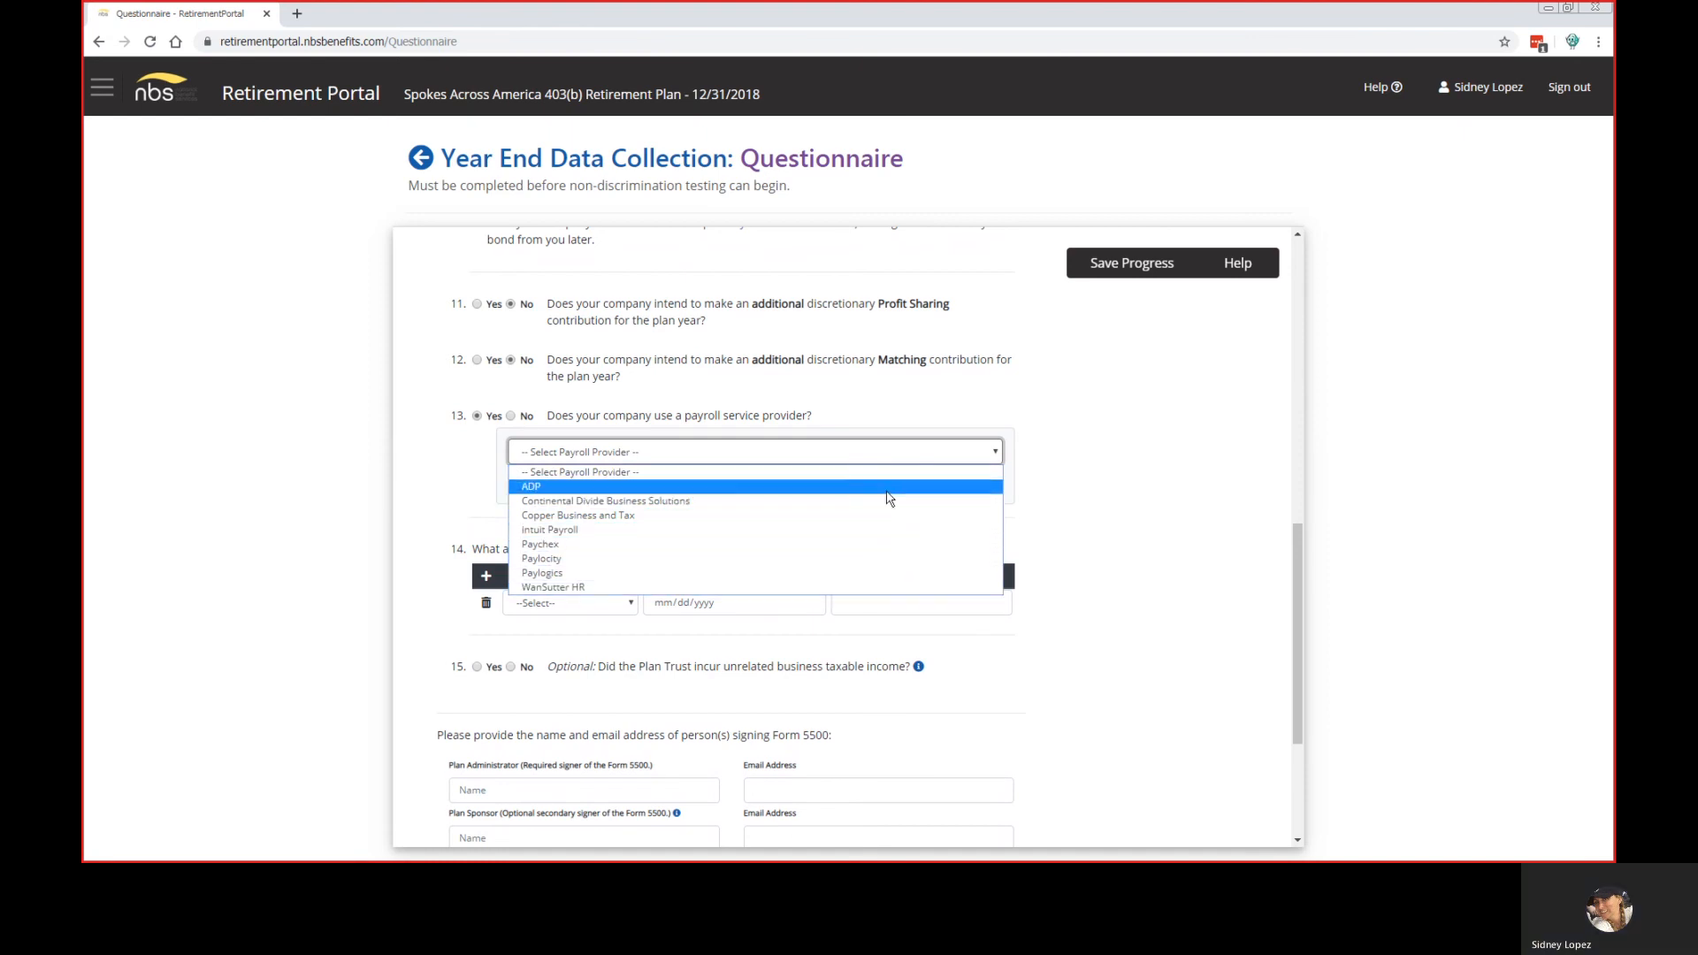
{"action": "left_click", "coordinate": [1030, 487]}
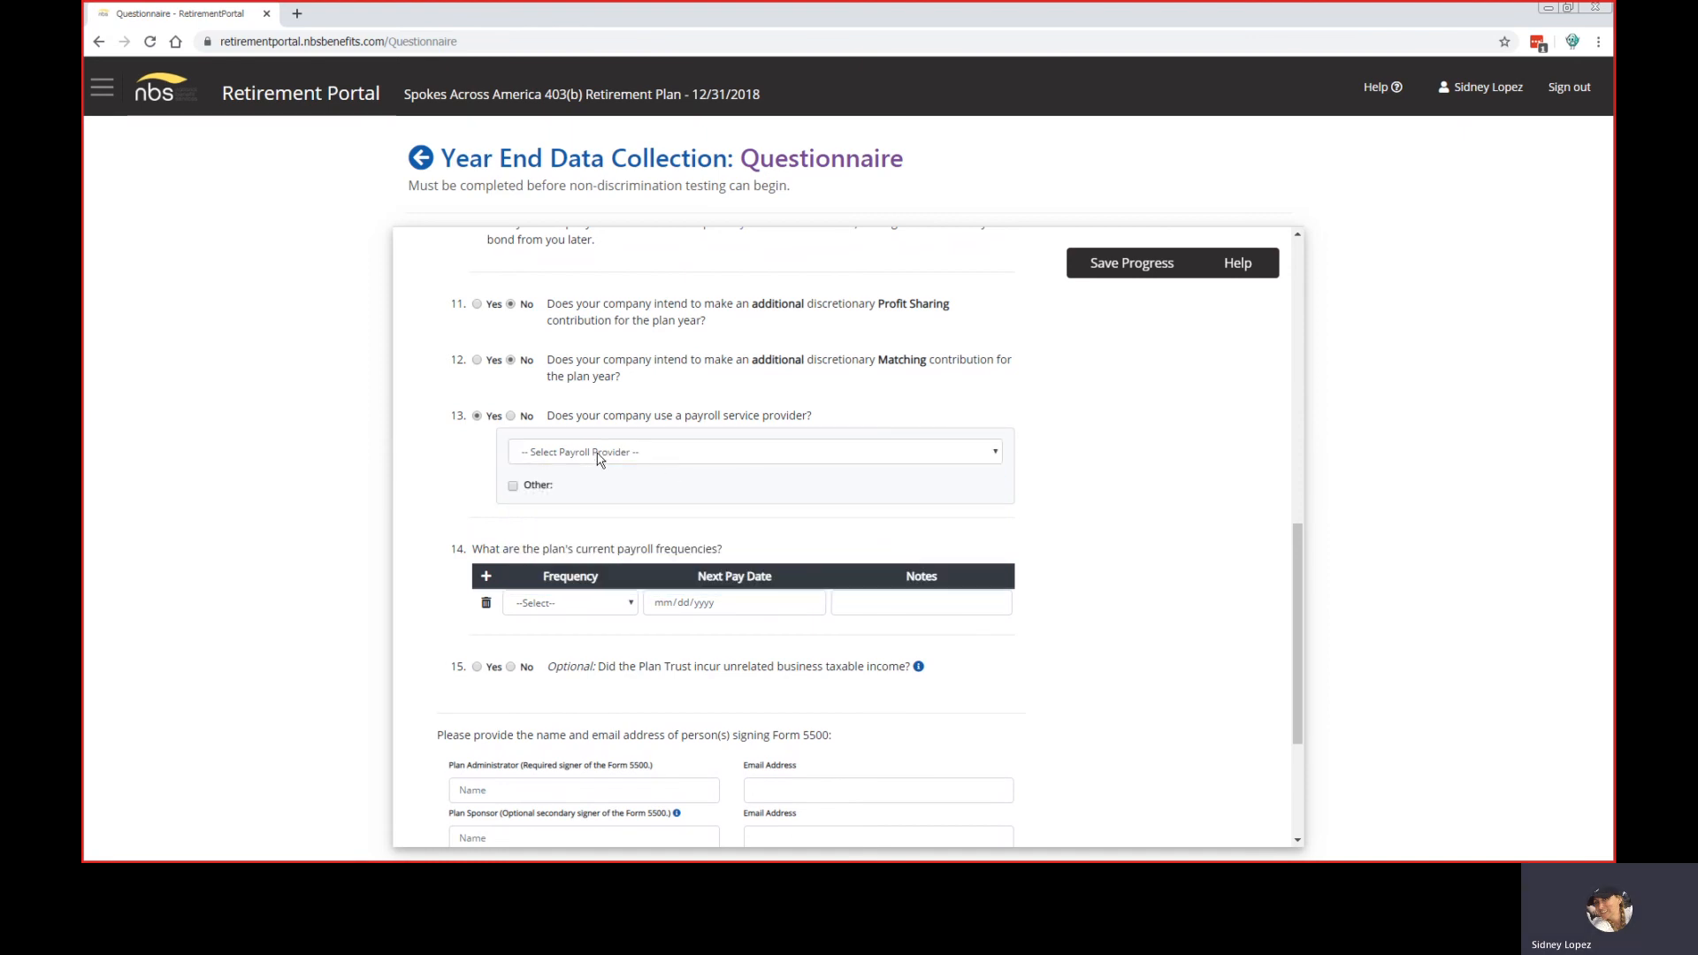
{"action": "left_click", "coordinate": [514, 486]}
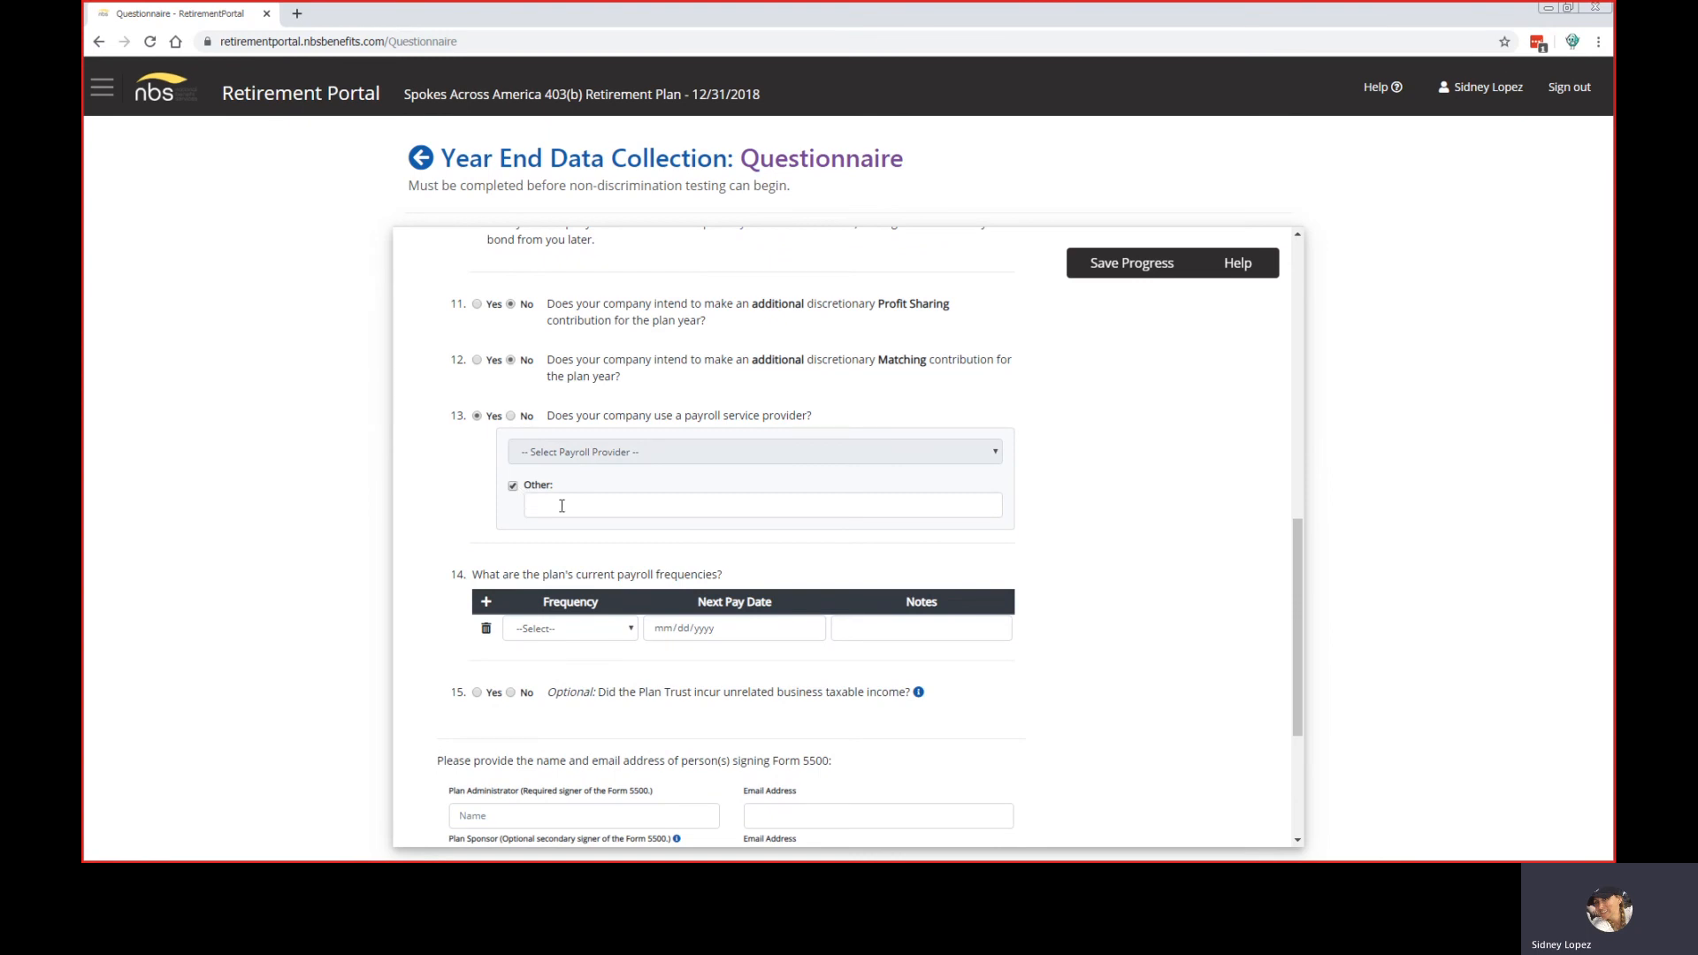
{"action": "left_click", "coordinate": [511, 416]}
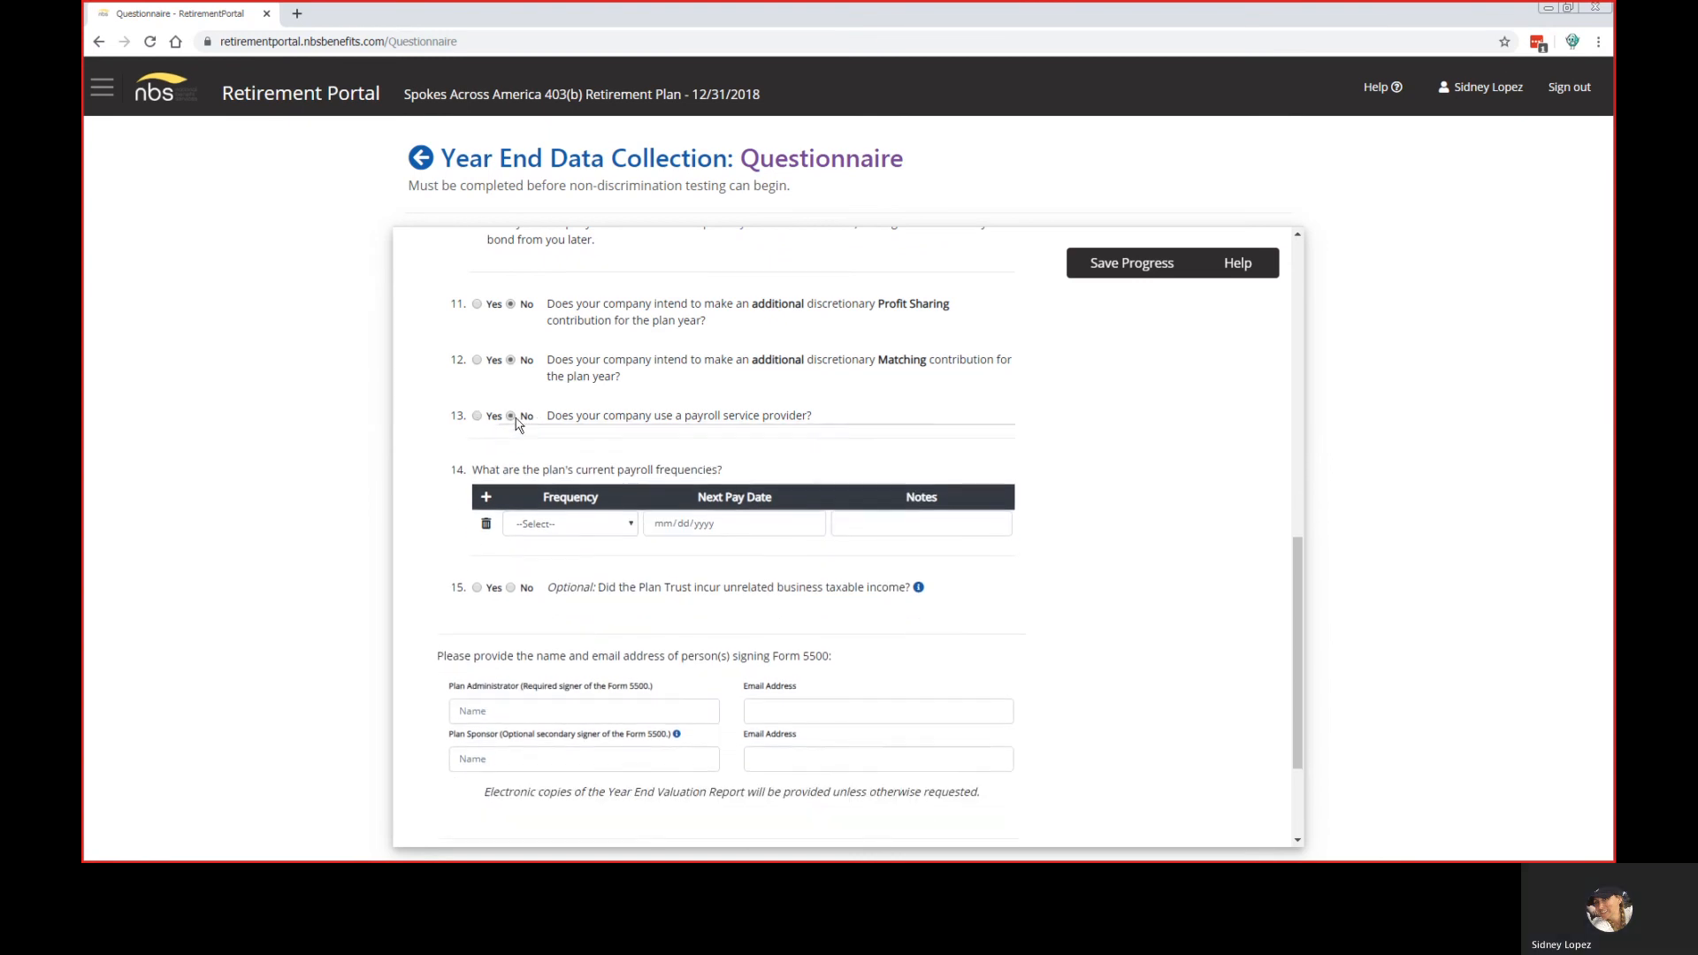
{"action": "scroll", "coordinate": [406, 543], "scroll_direction": "down", "scroll_amount": 1}
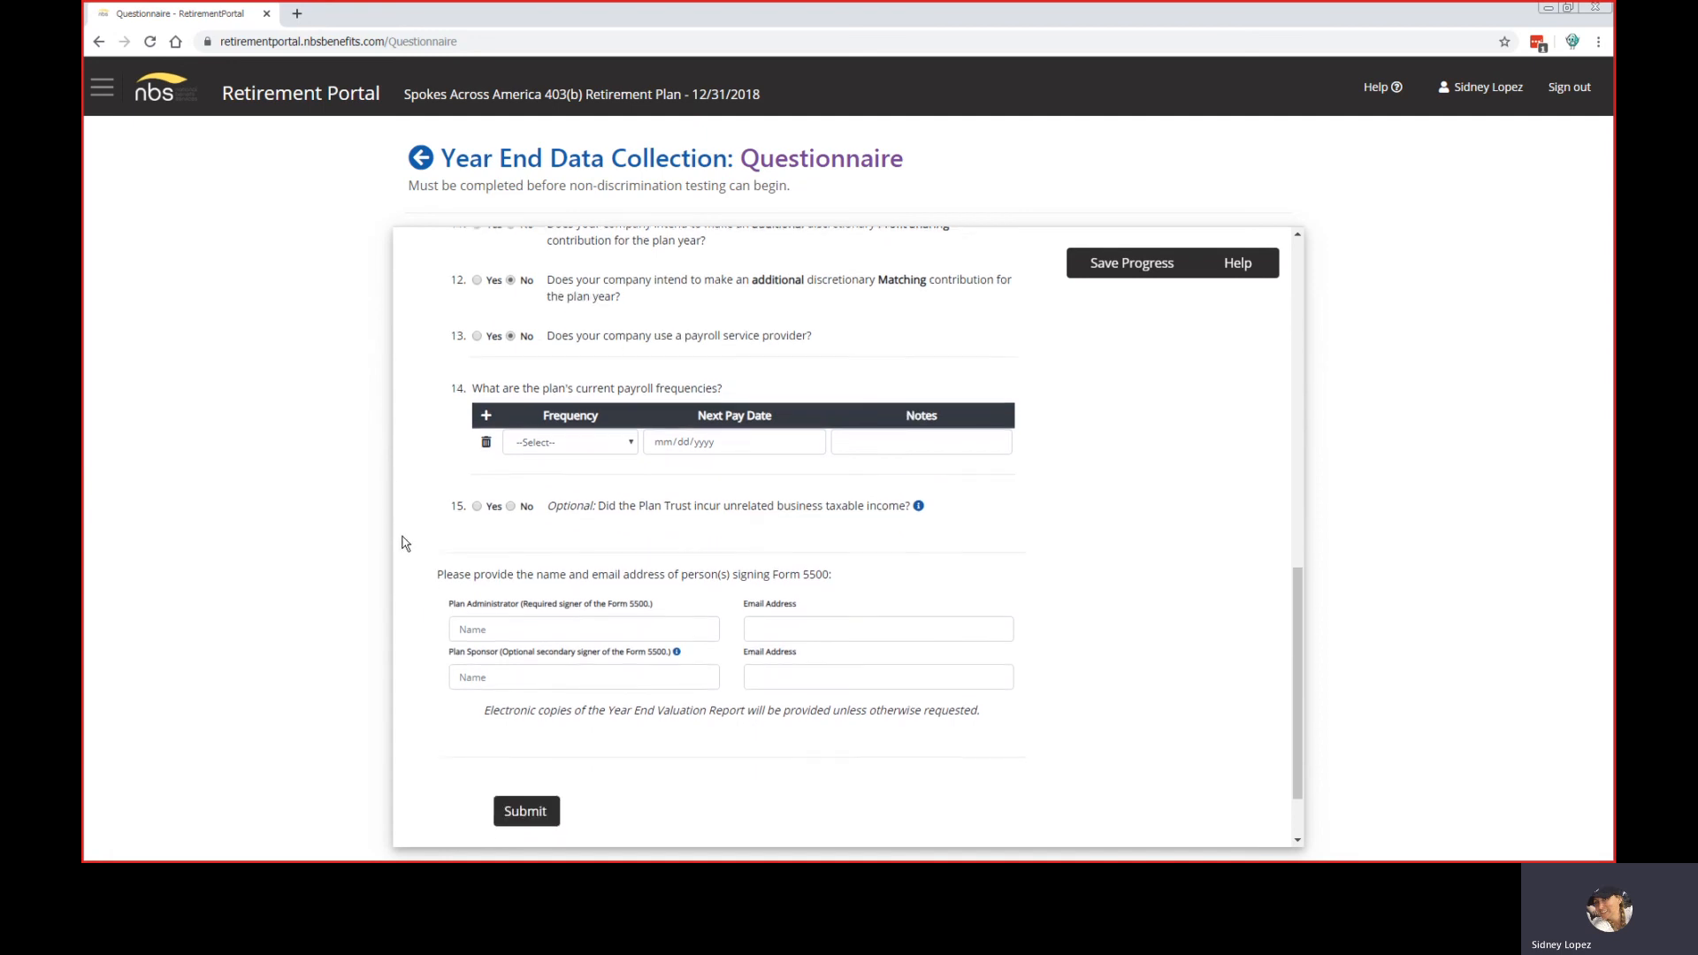
Step: Set the first payroll row to Biweekly, next pay date 12/31/2019, with the note 'hourly'
{"action": "scroll", "coordinate": [406, 543], "scroll_direction": "down", "scroll_amount": 1}
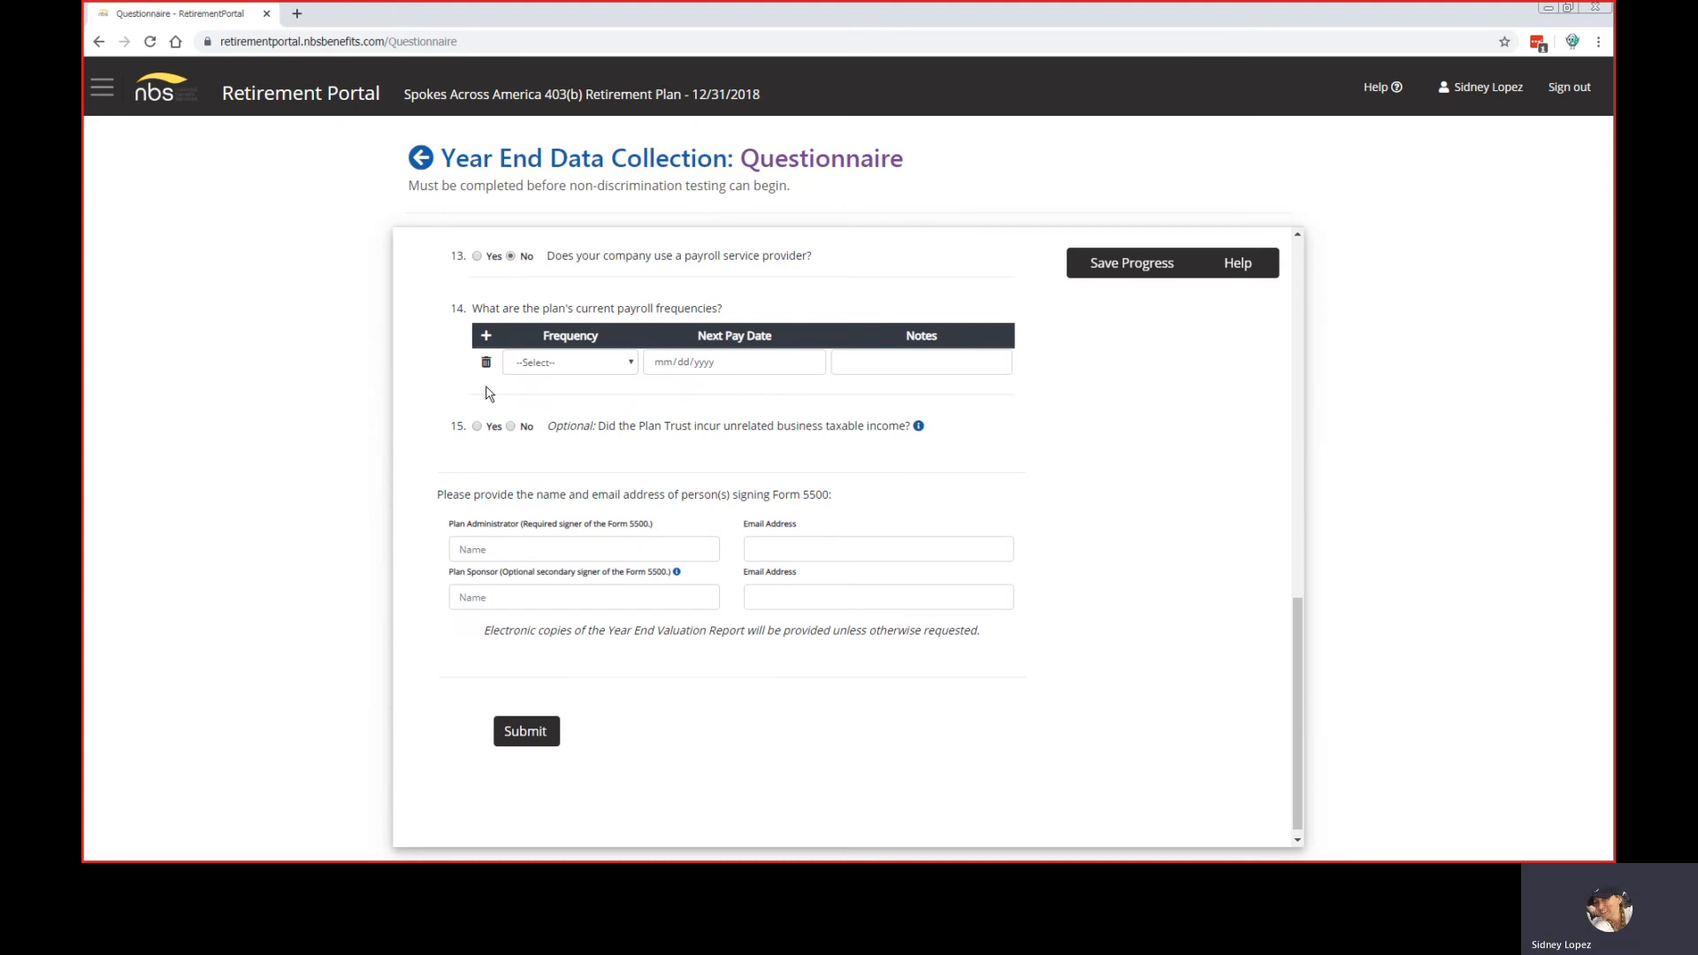
{"action": "left_click", "coordinate": [630, 365]}
{"action": "left_click", "coordinate": [591, 414]}
{"action": "left_click", "coordinate": [665, 365]}
{"action": "type", "text": "12/31/20"}
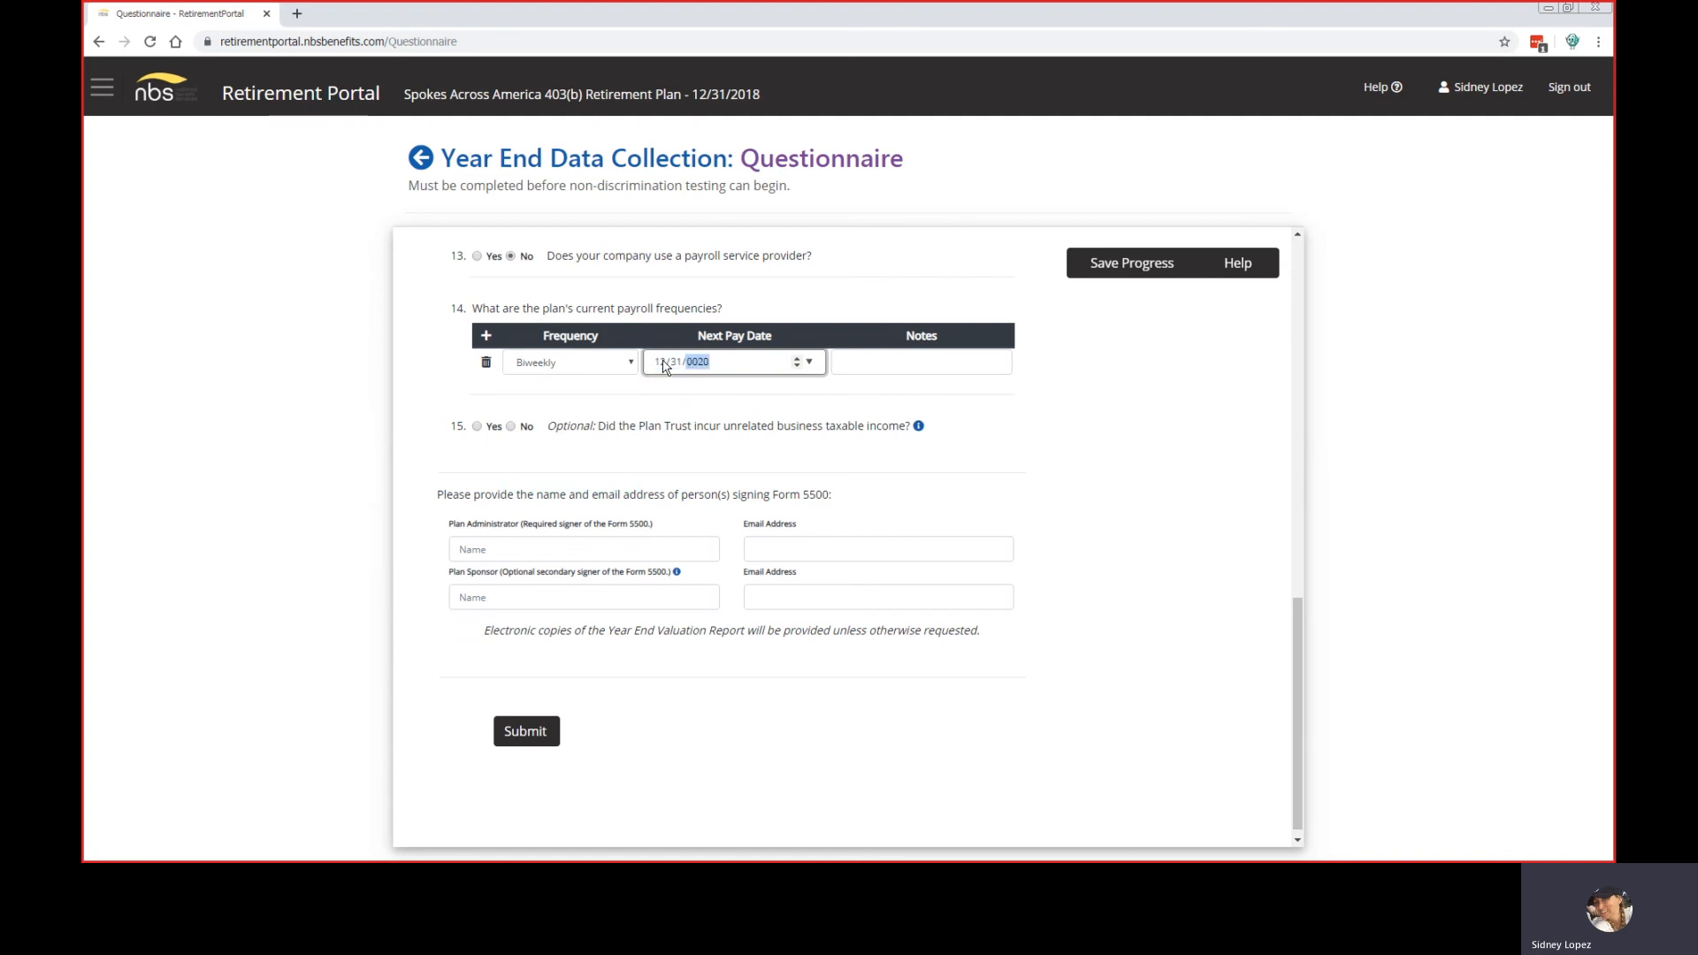
{"action": "type", "text": "19"}
{"action": "left_click", "coordinate": [887, 364]}
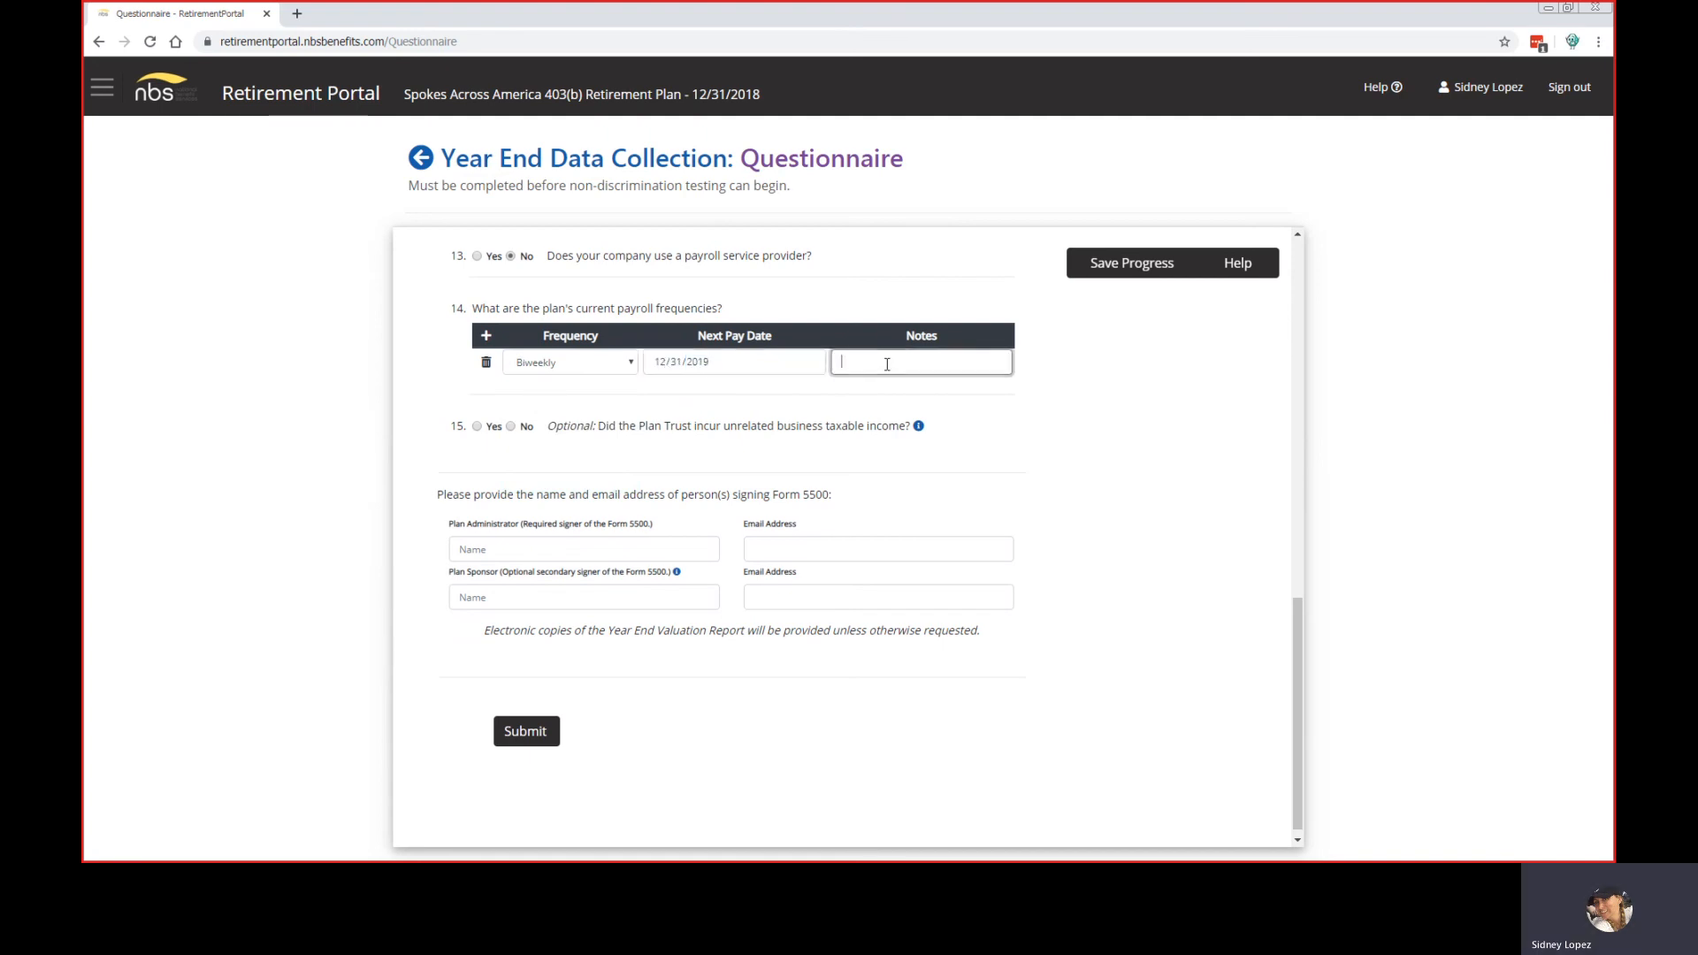
{"action": "type", "text": "hourlyu"}
Step: Add a Monthly payroll row, next pay date 12/01/2019, noted 'salaried', and delete a stray extra row
{"action": "left_click", "coordinate": [485, 341]}
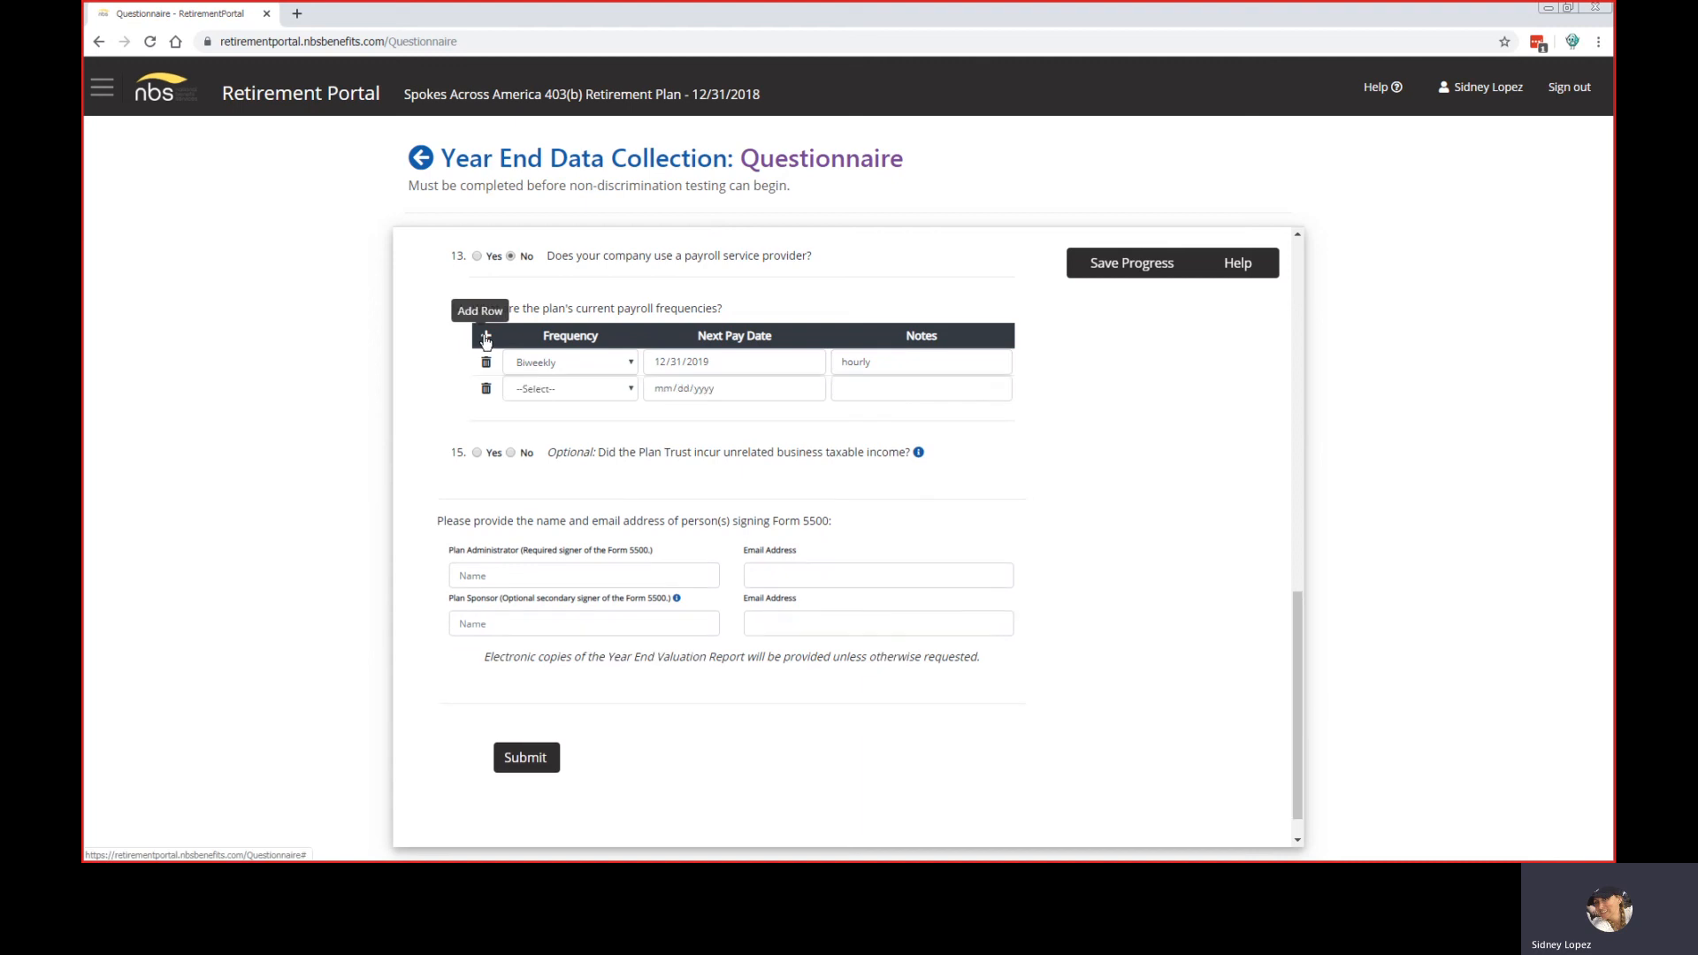
{"action": "left_click", "coordinate": [592, 396]}
{"action": "left_click", "coordinate": [573, 467]}
{"action": "left_click", "coordinate": [582, 394]}
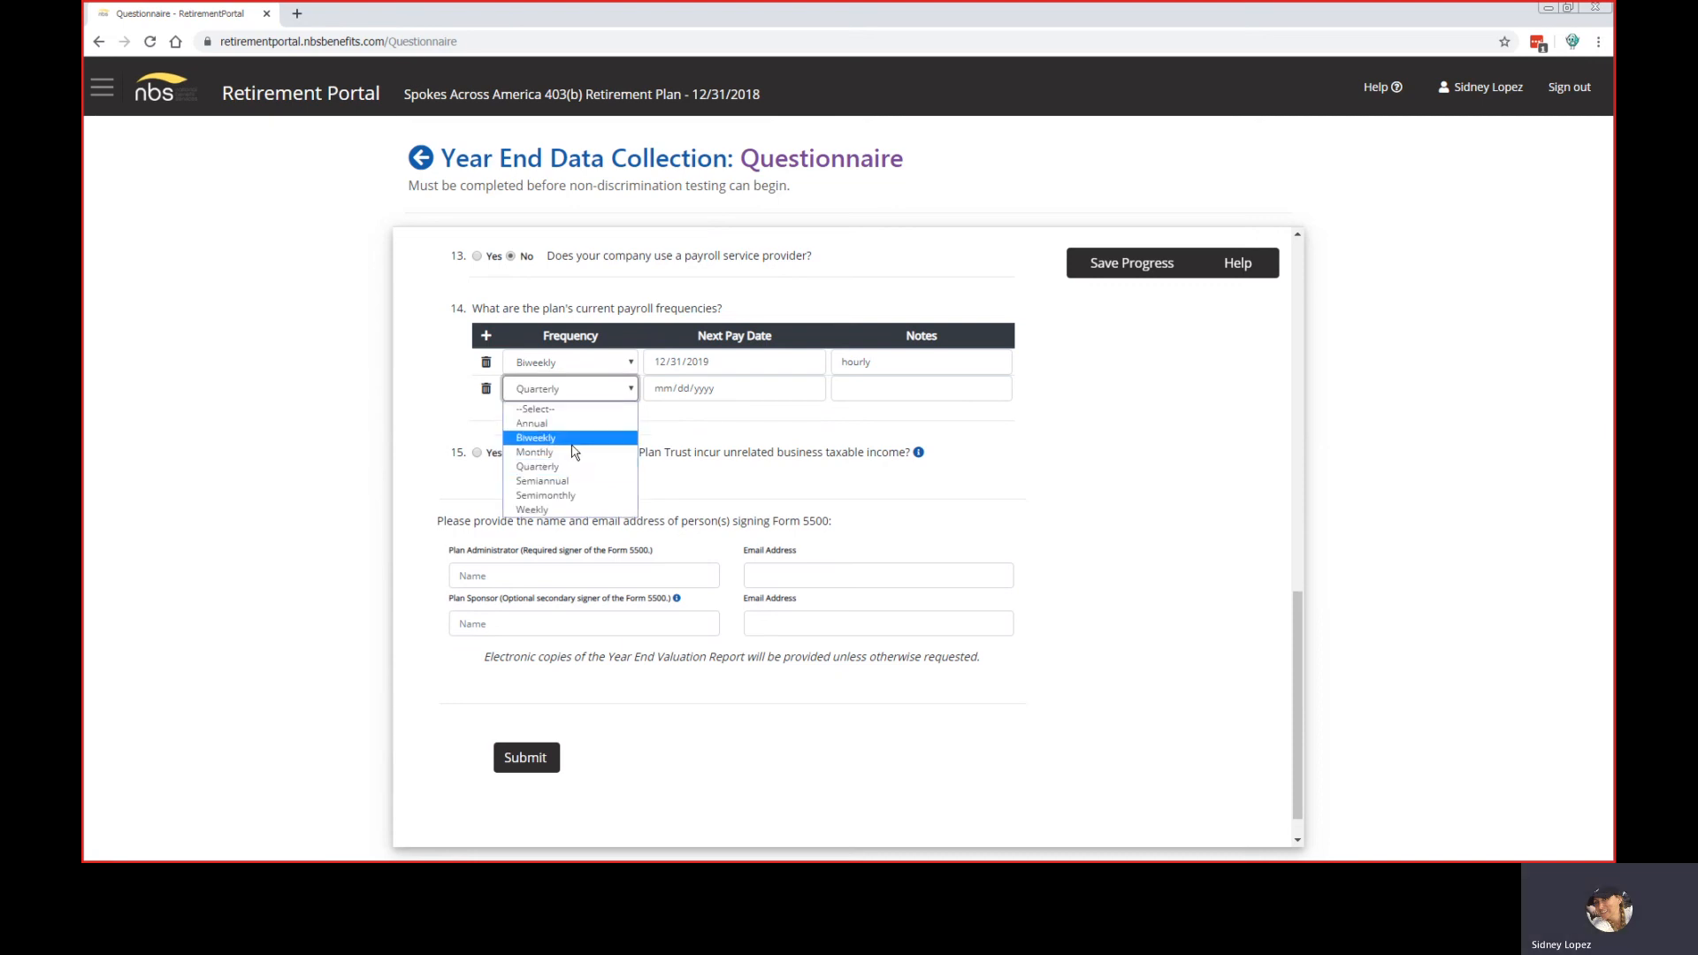
{"action": "left_click", "coordinate": [576, 452]}
{"action": "left_click", "coordinate": [662, 389]}
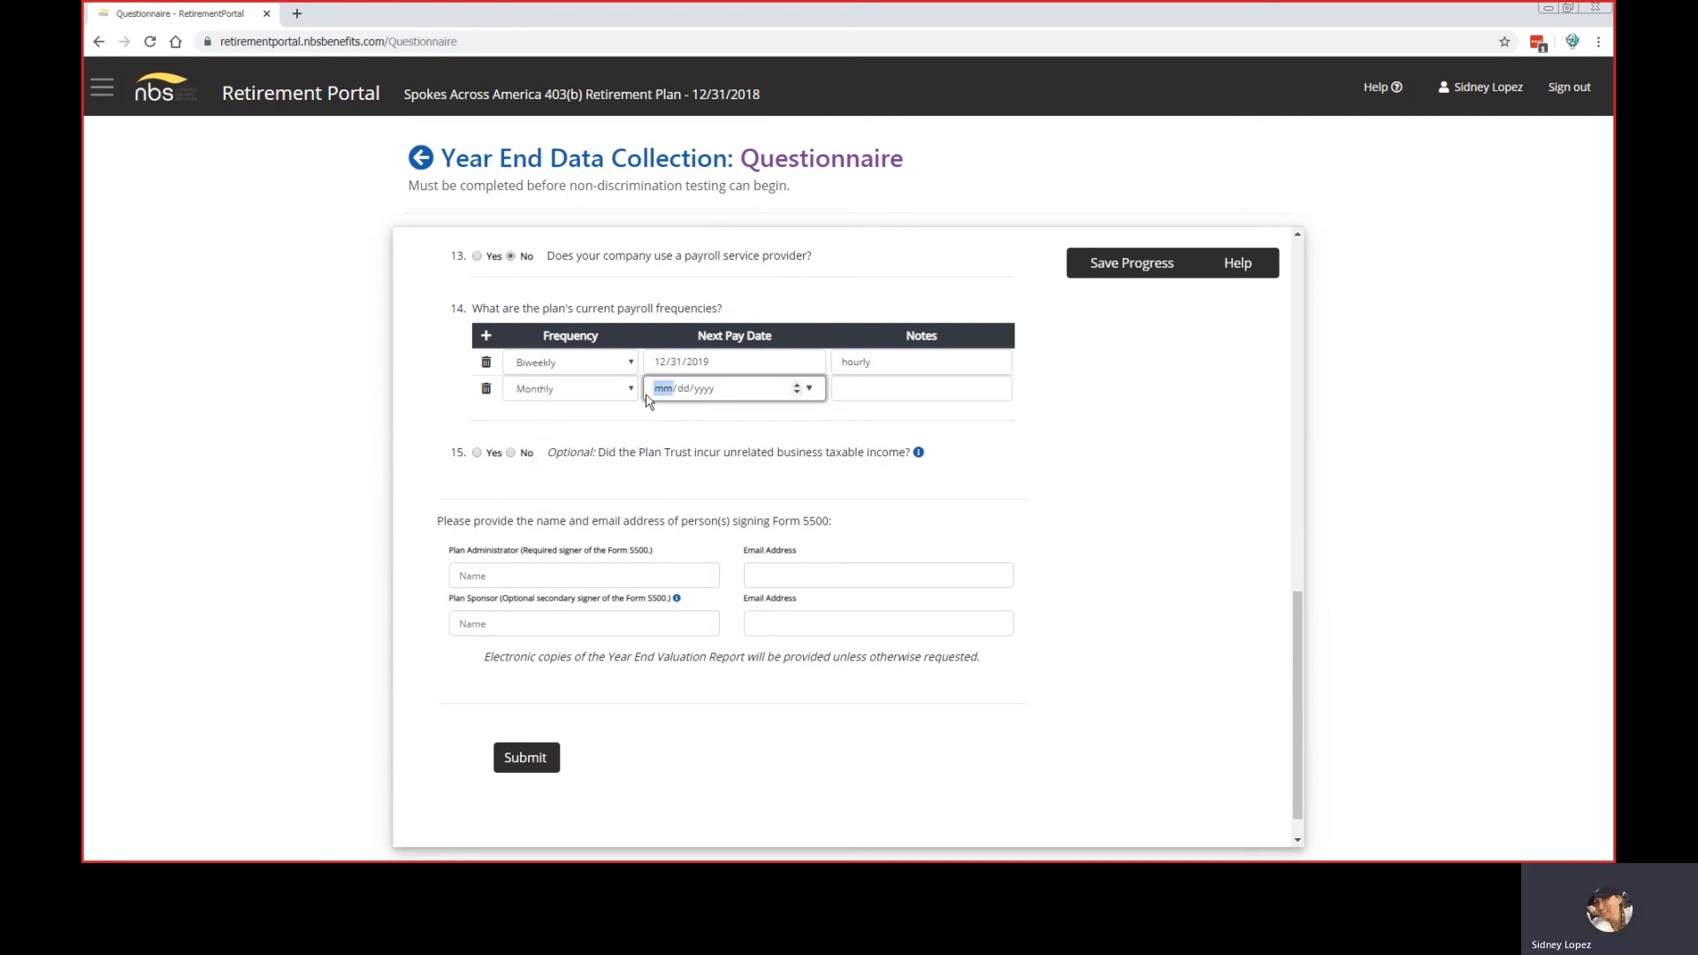
{"action": "type", "text": "12/01/"}
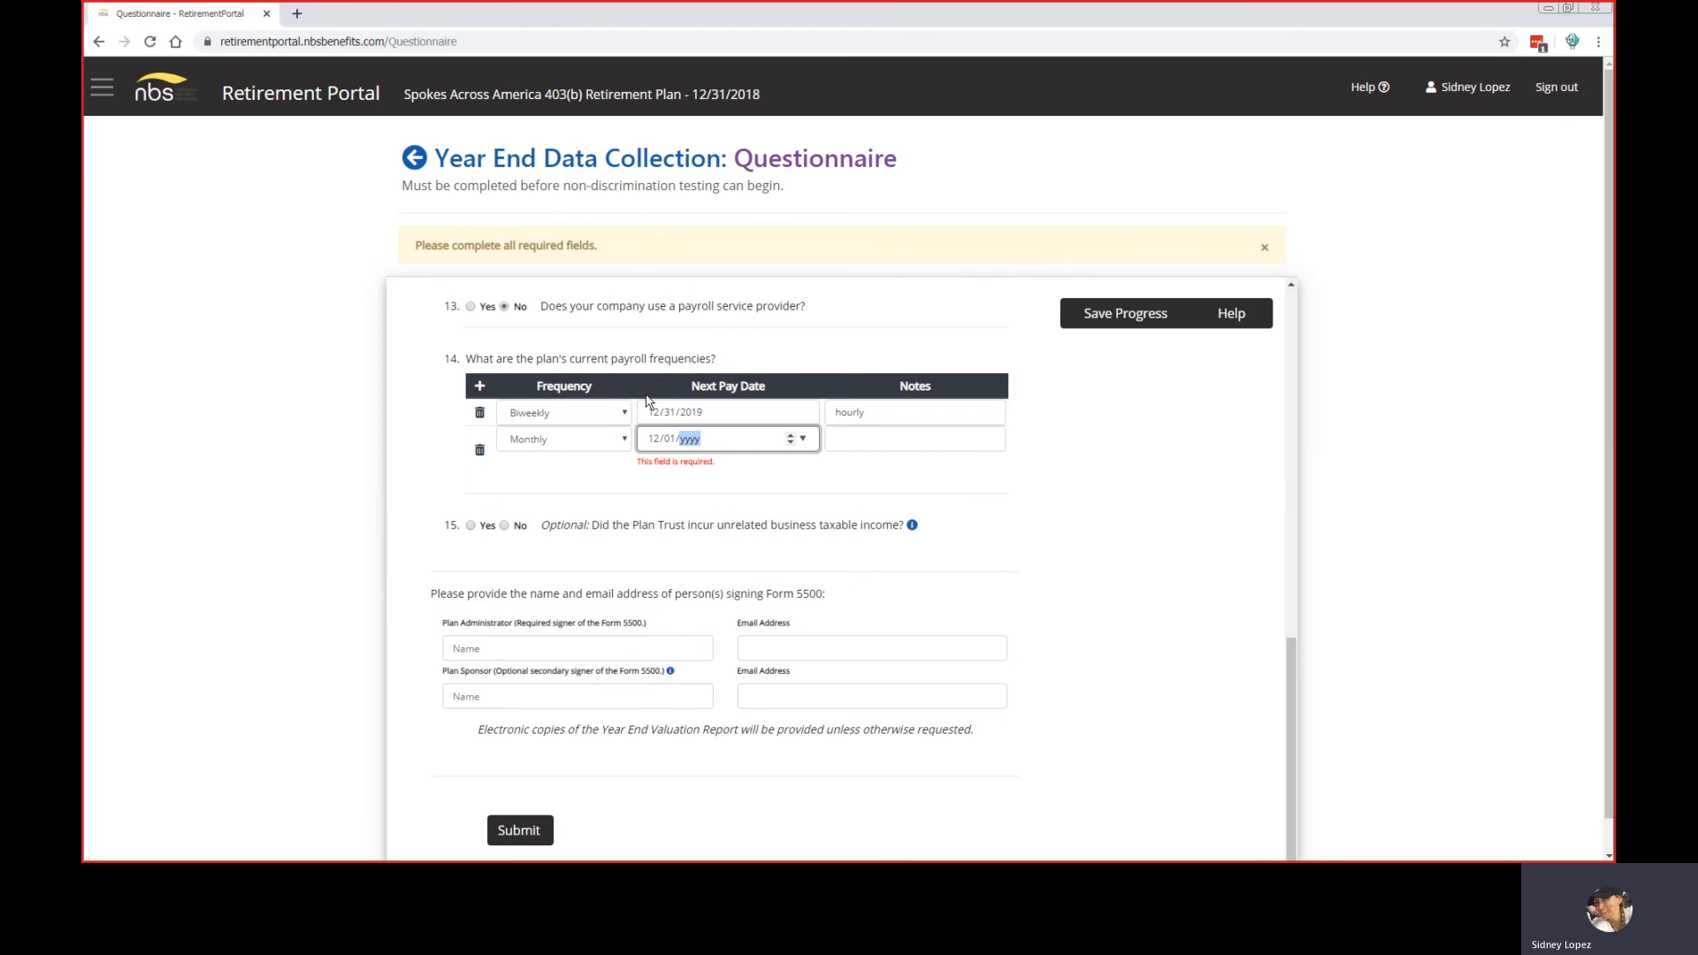
{"action": "type", "text": "2019"}
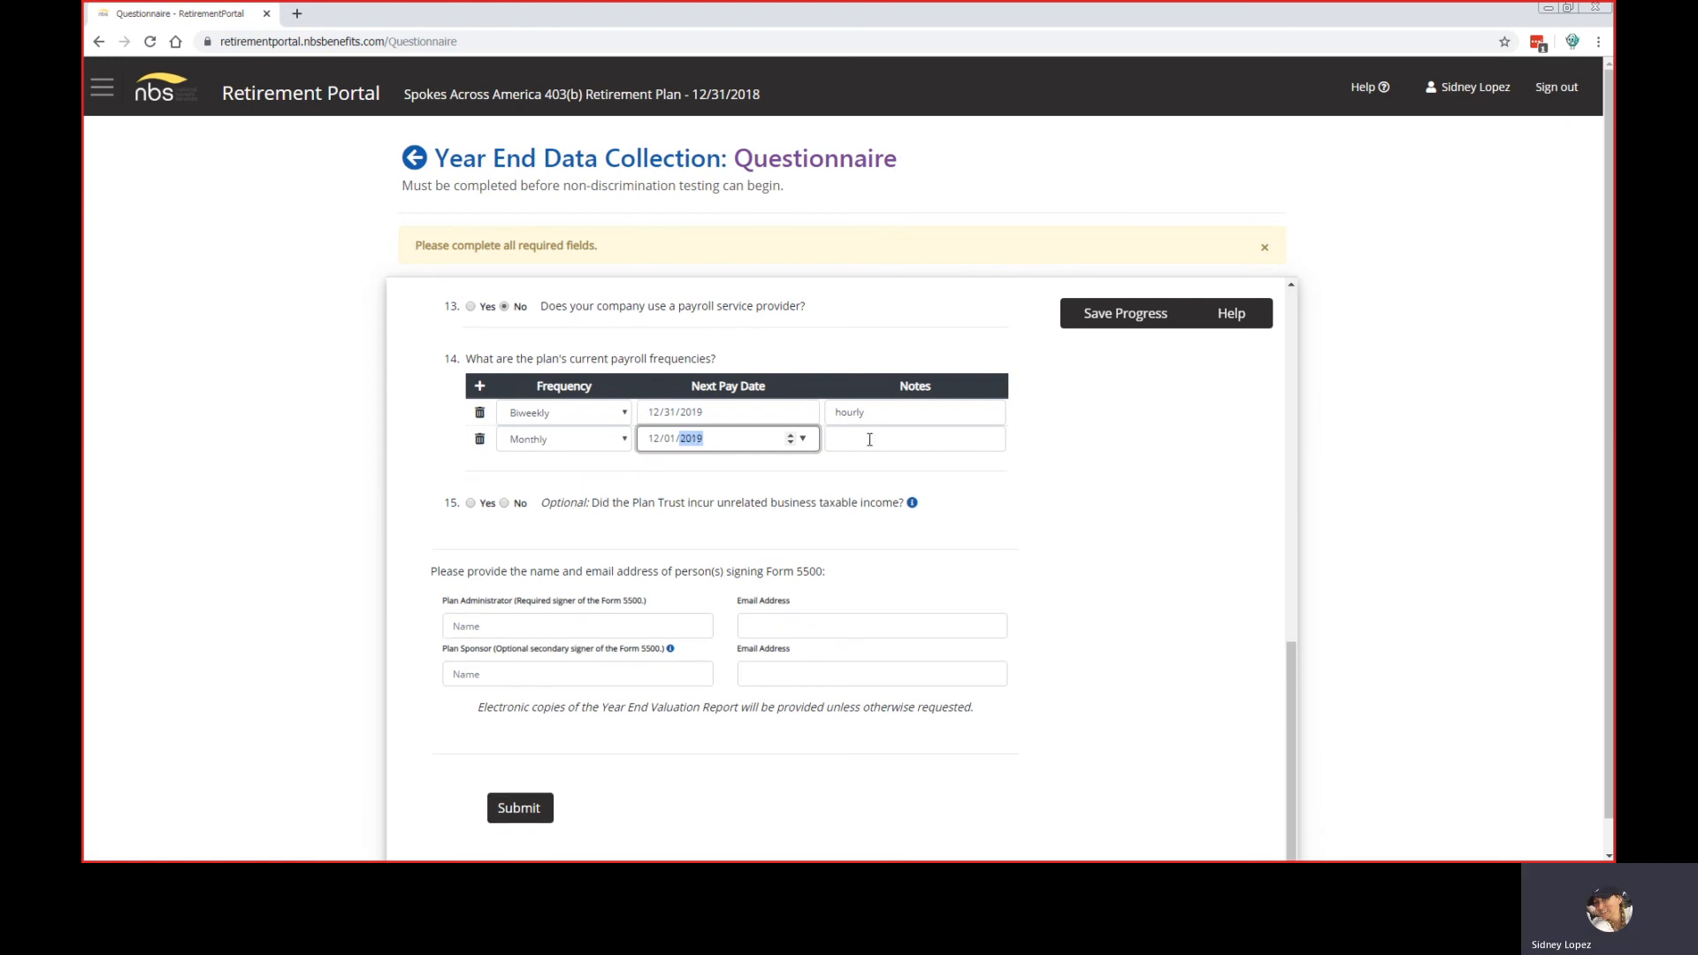
{"action": "left_click", "coordinate": [870, 440]}
{"action": "type", "text": "sa"}
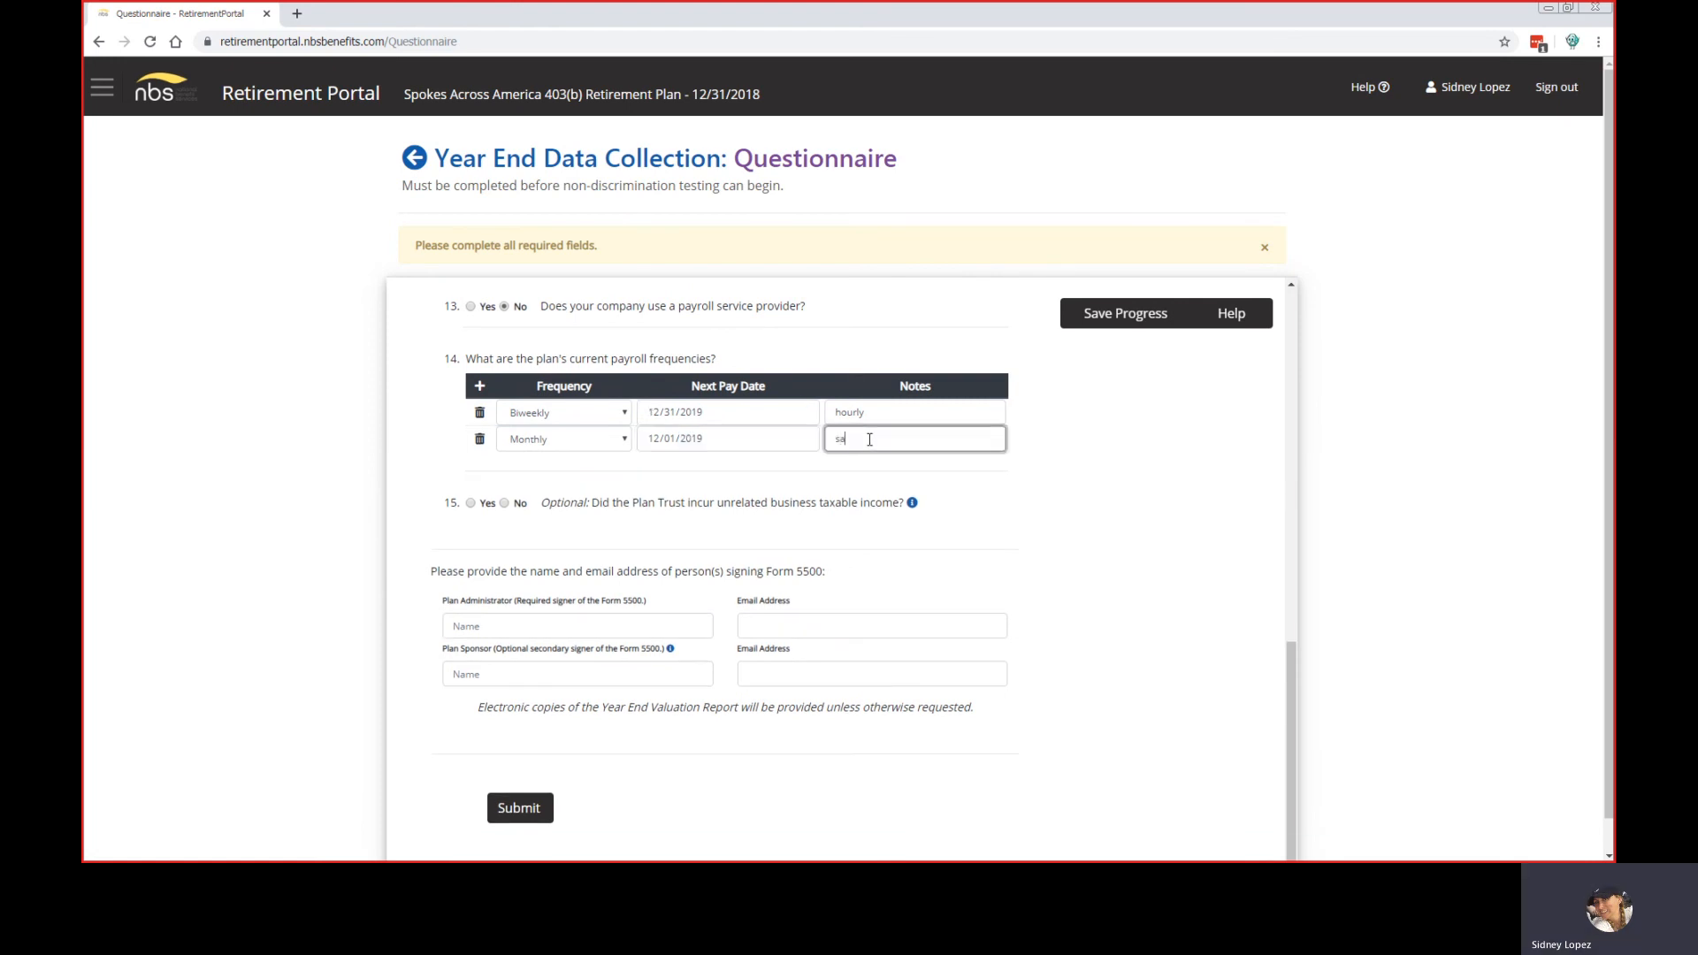
{"action": "type", "text": "laried"}
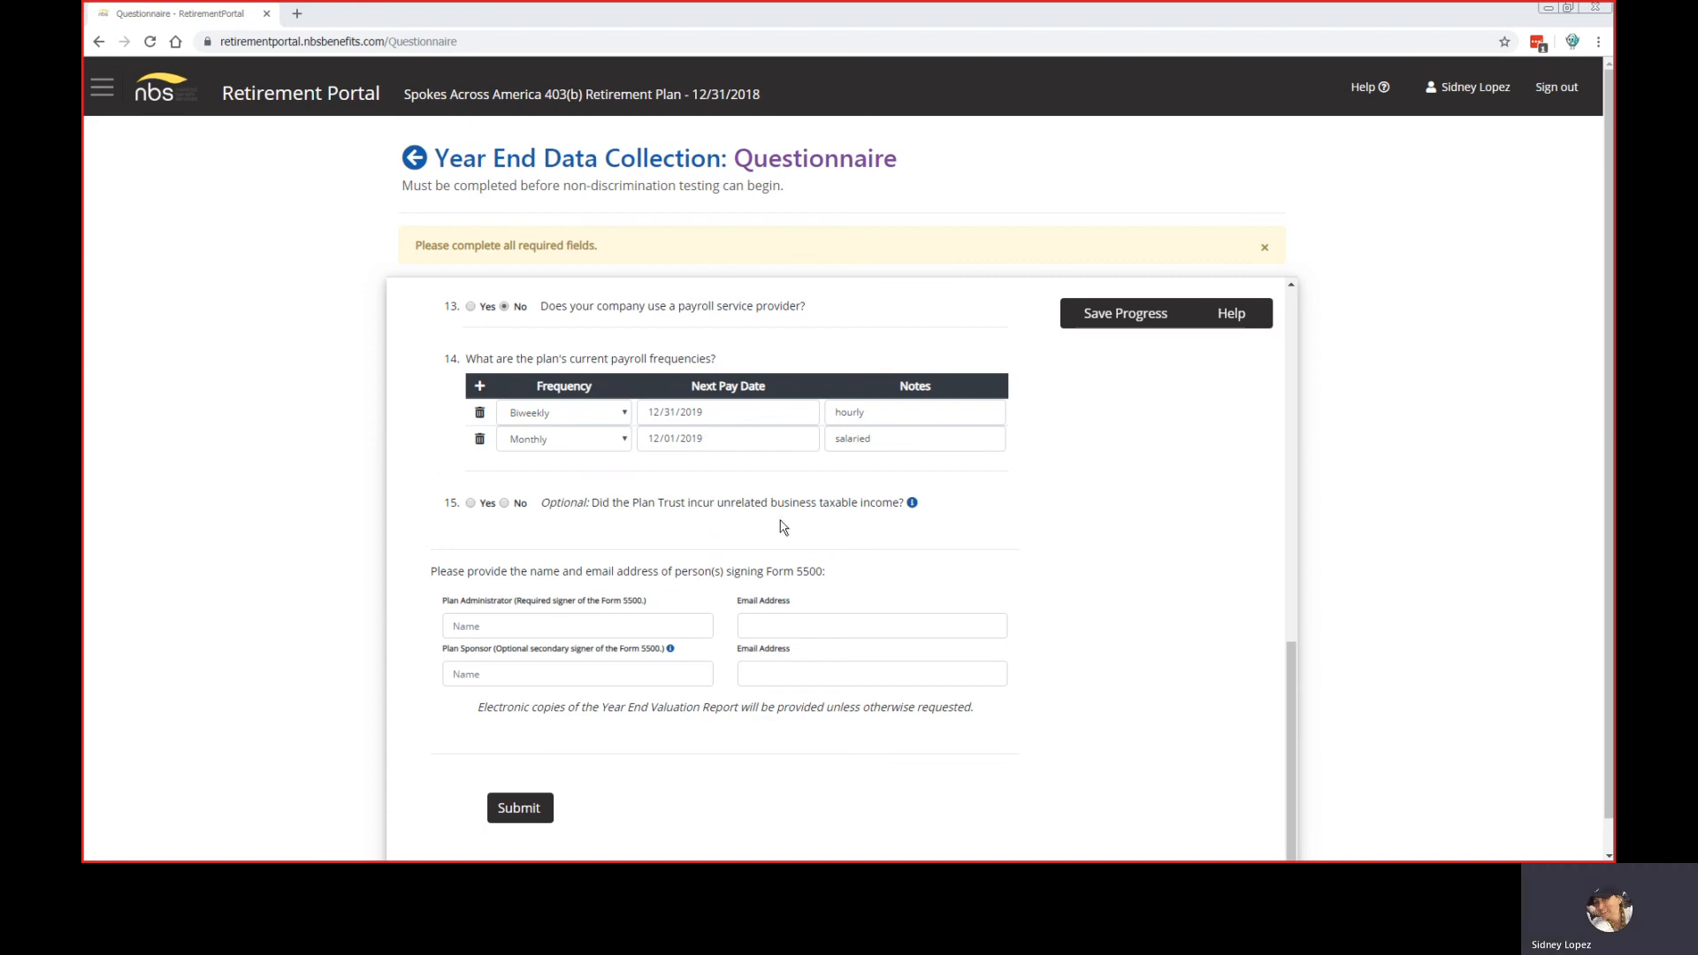
{"action": "left_click", "coordinate": [478, 389]}
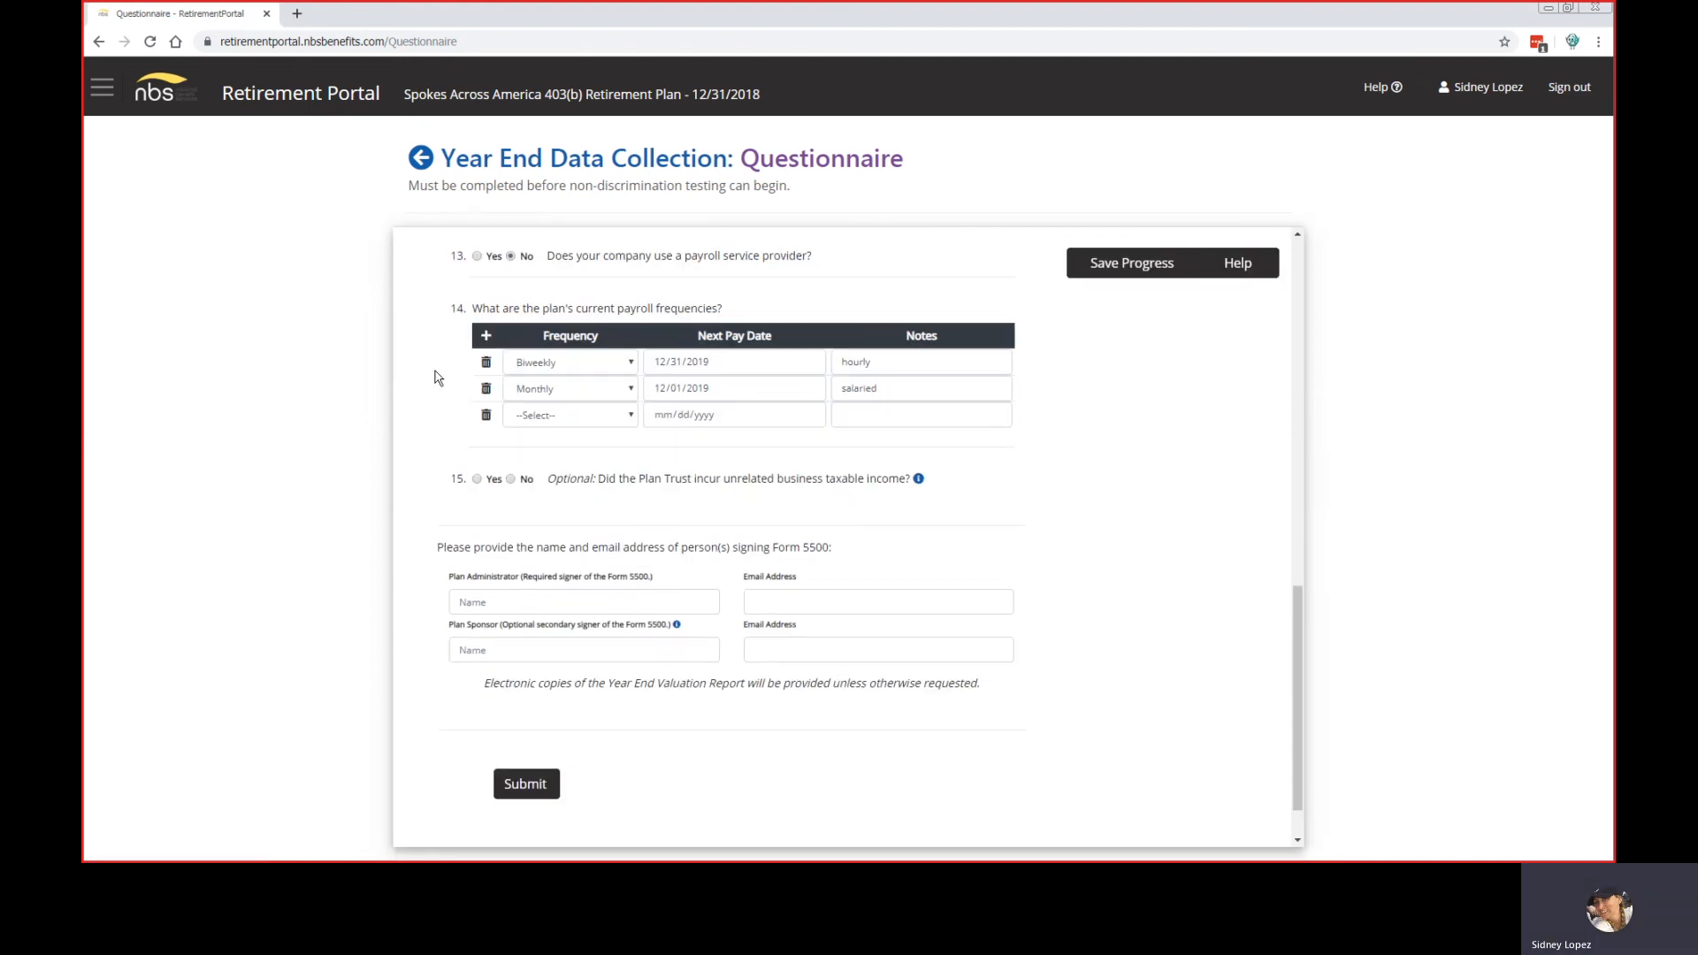
{"action": "left_click", "coordinate": [486, 416]}
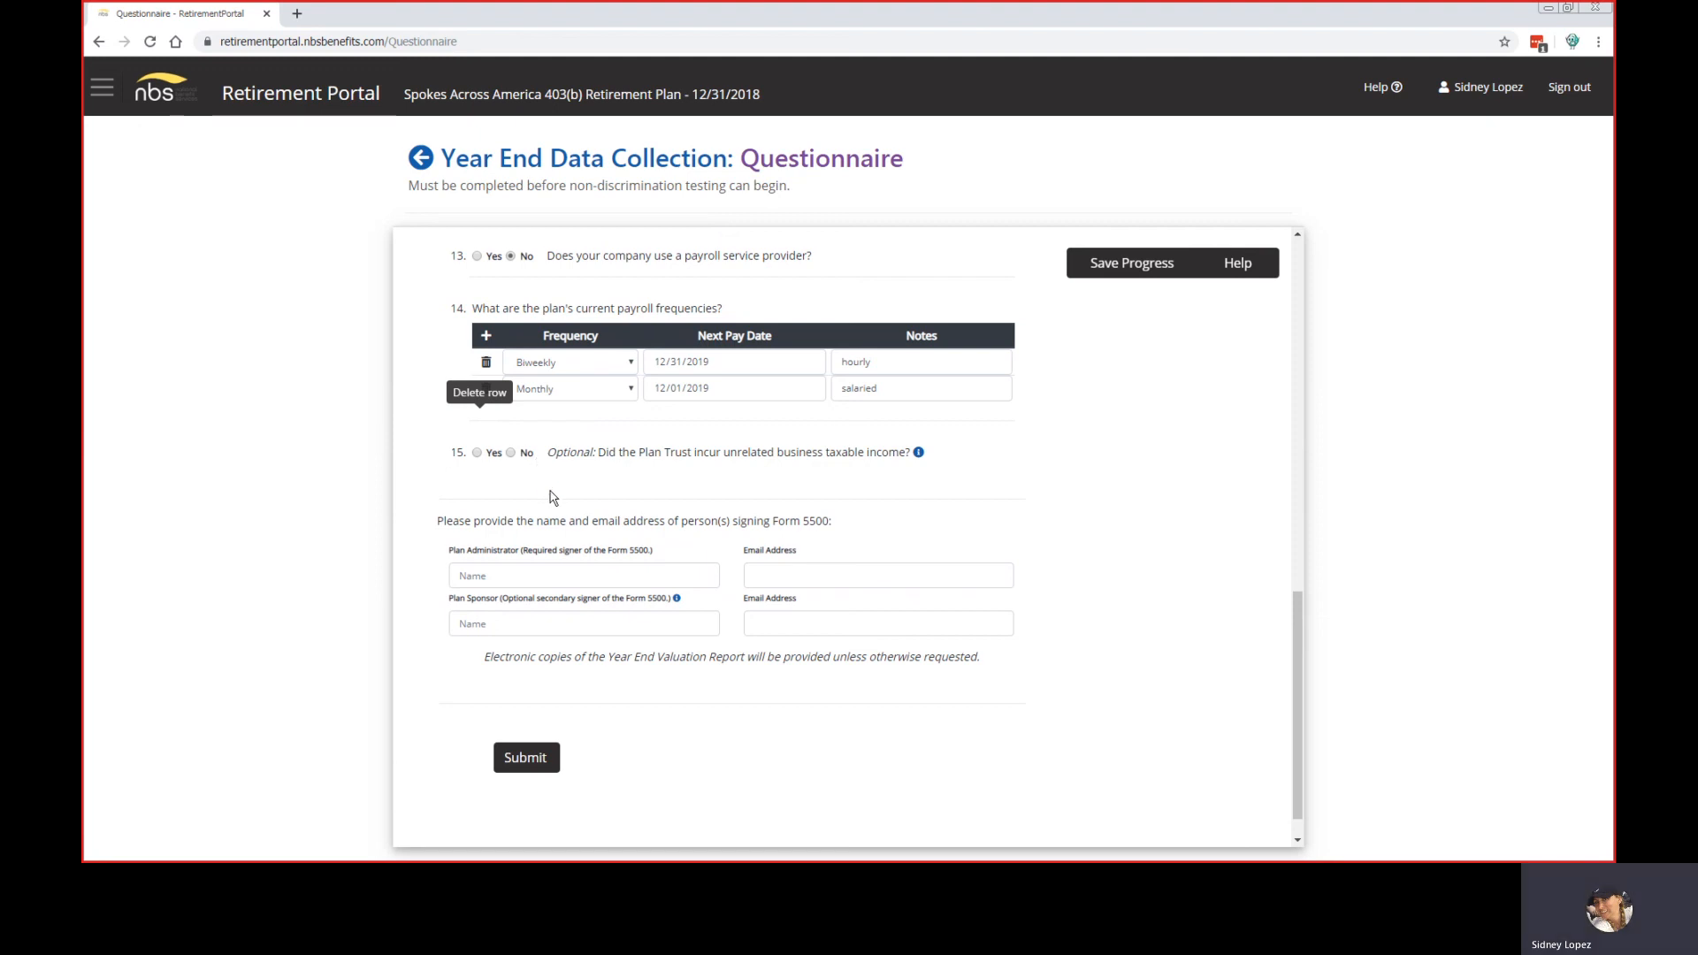
Step: Answer No to question 15, enter the Plan Administrator's name and e-mail, and submit
{"action": "scroll", "coordinate": [549, 491], "scroll_direction": "down", "scroll_amount": 1}
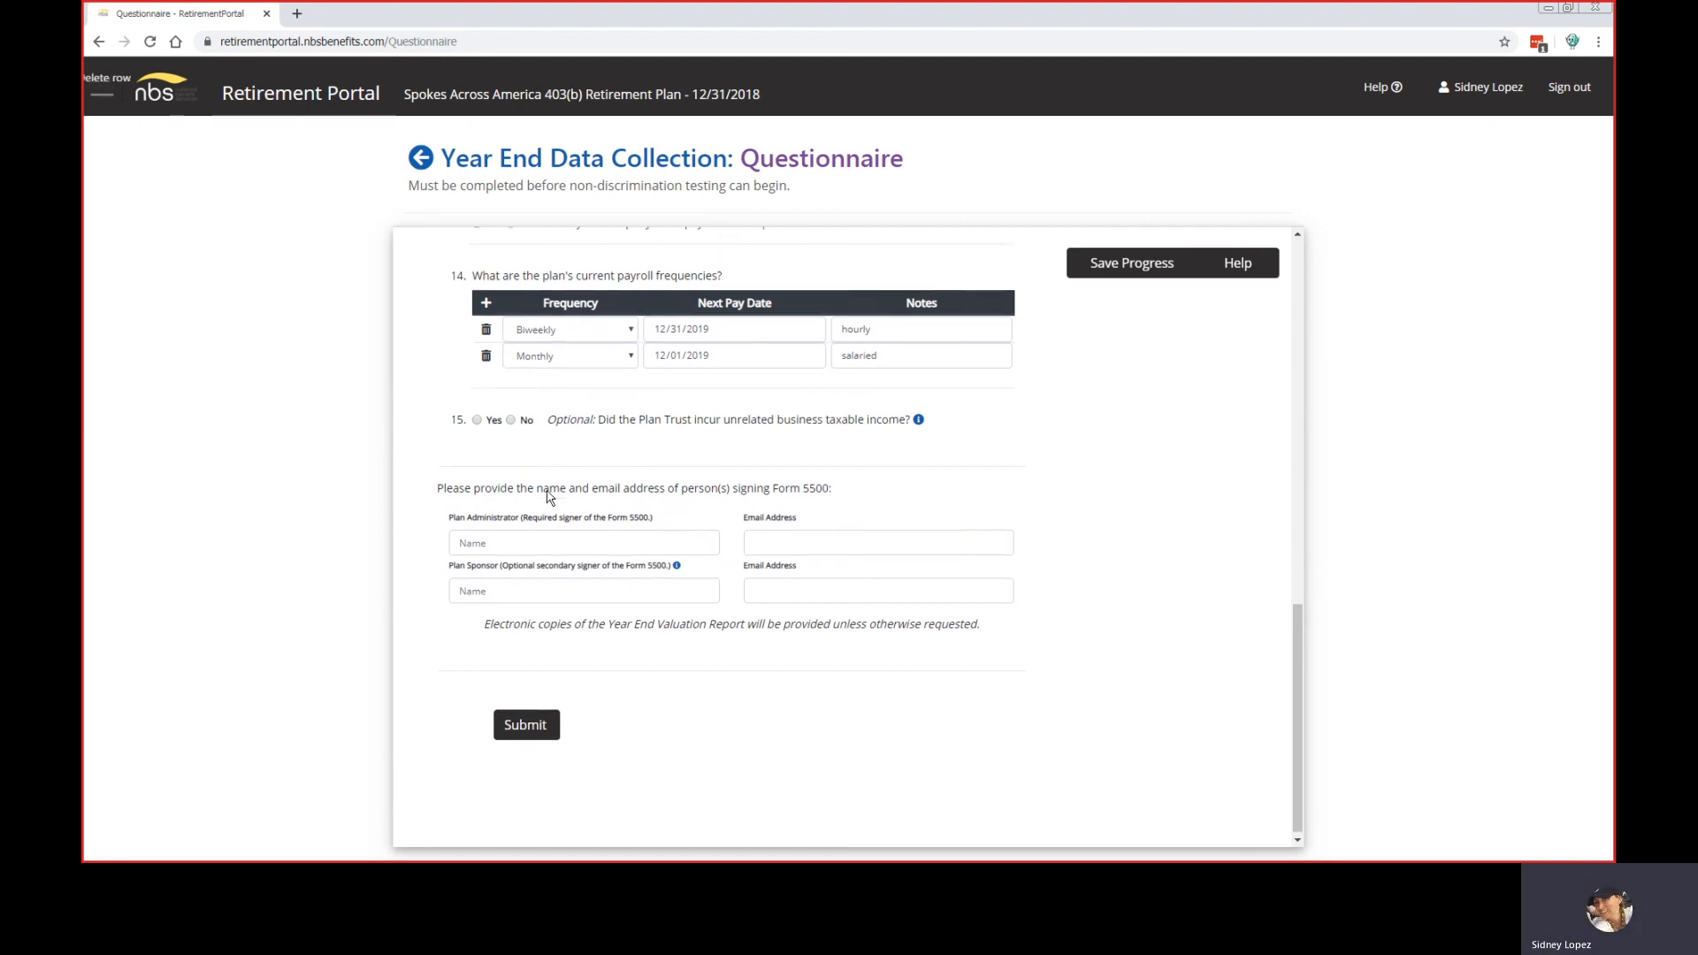
{"action": "left_click", "coordinate": [512, 414]}
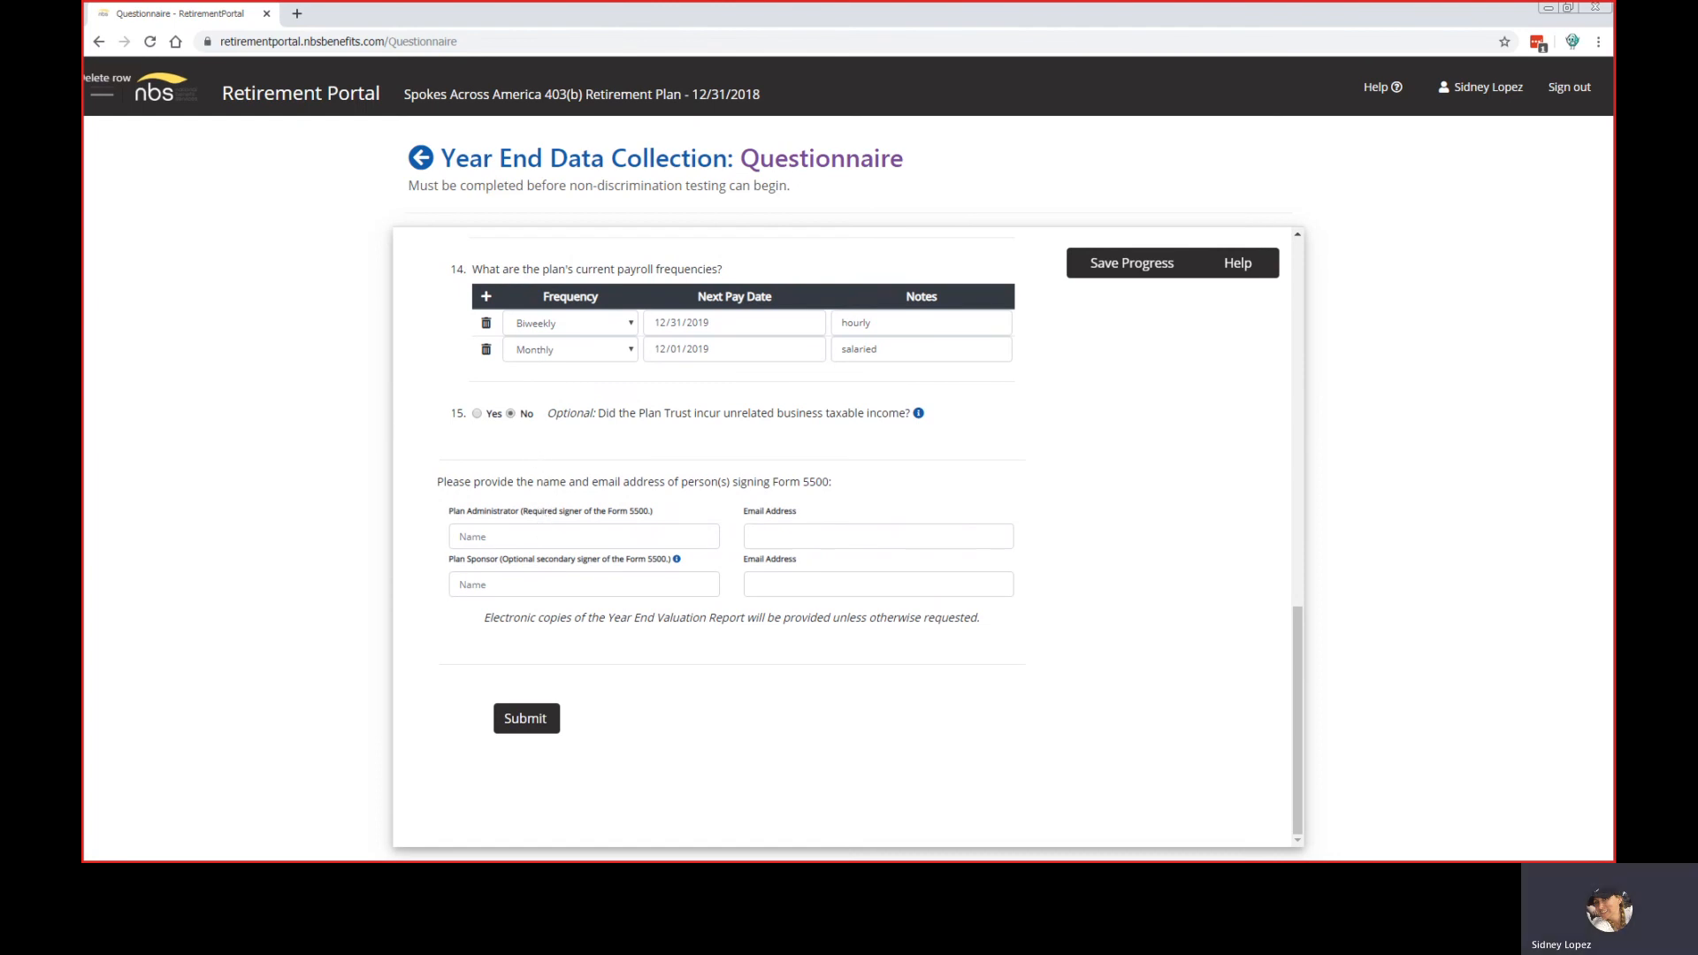
{"action": "left_click", "coordinate": [529, 541]}
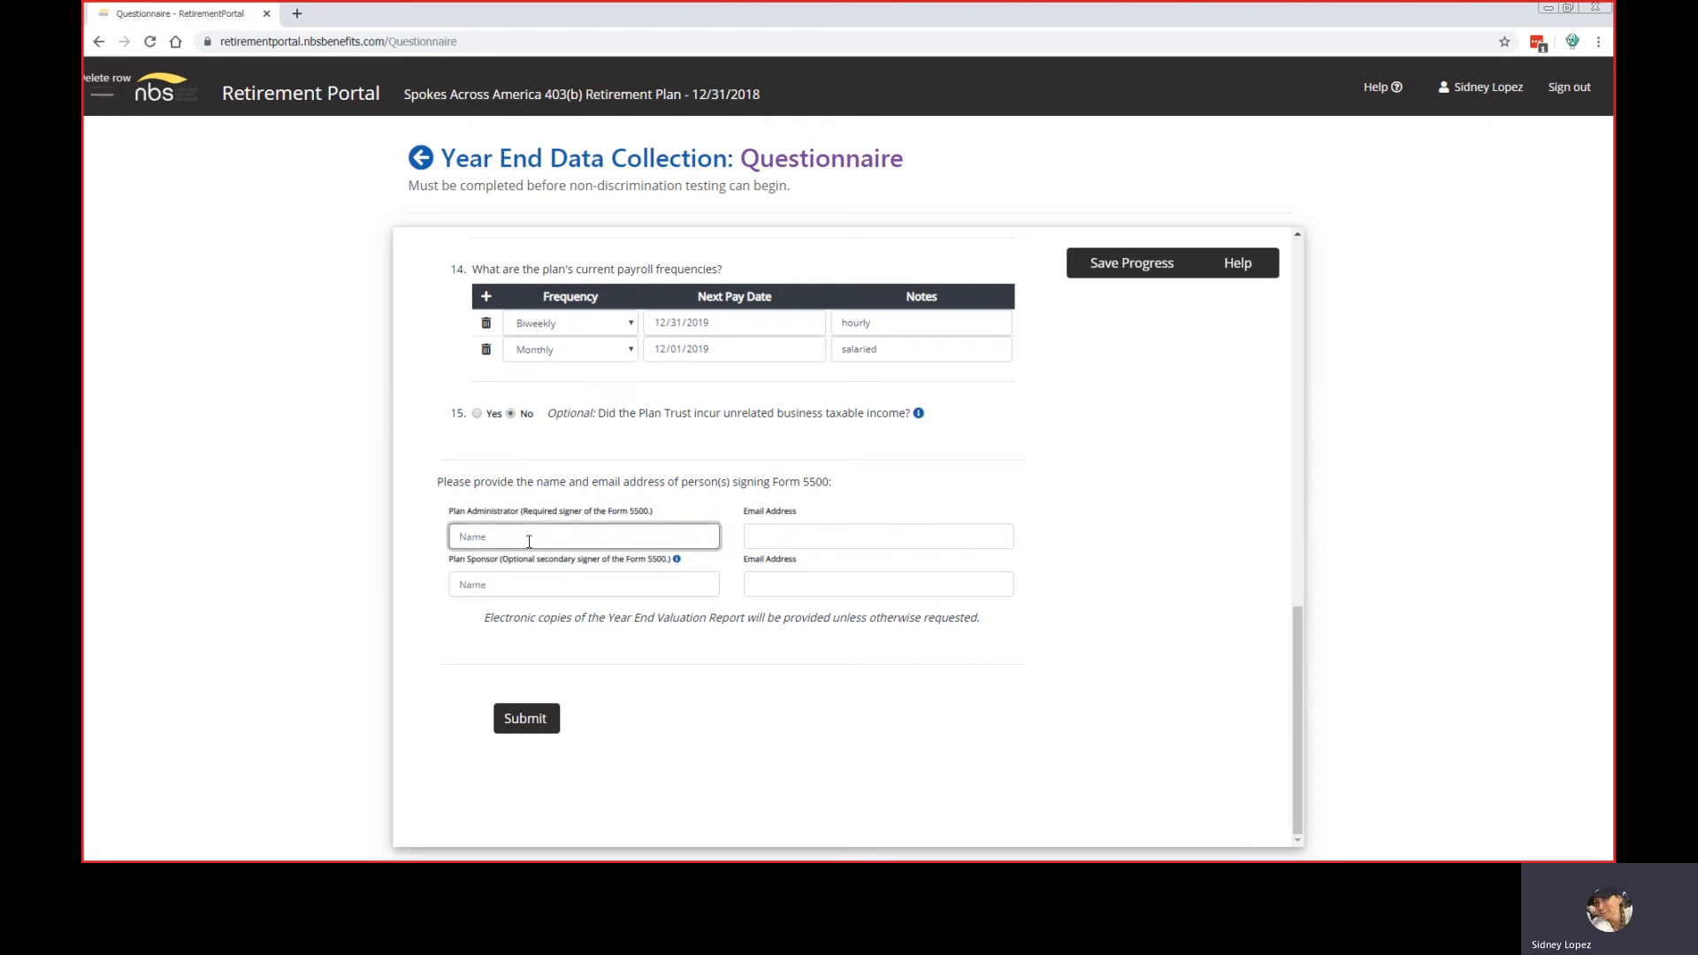
{"action": "left_click", "coordinate": [757, 542]}
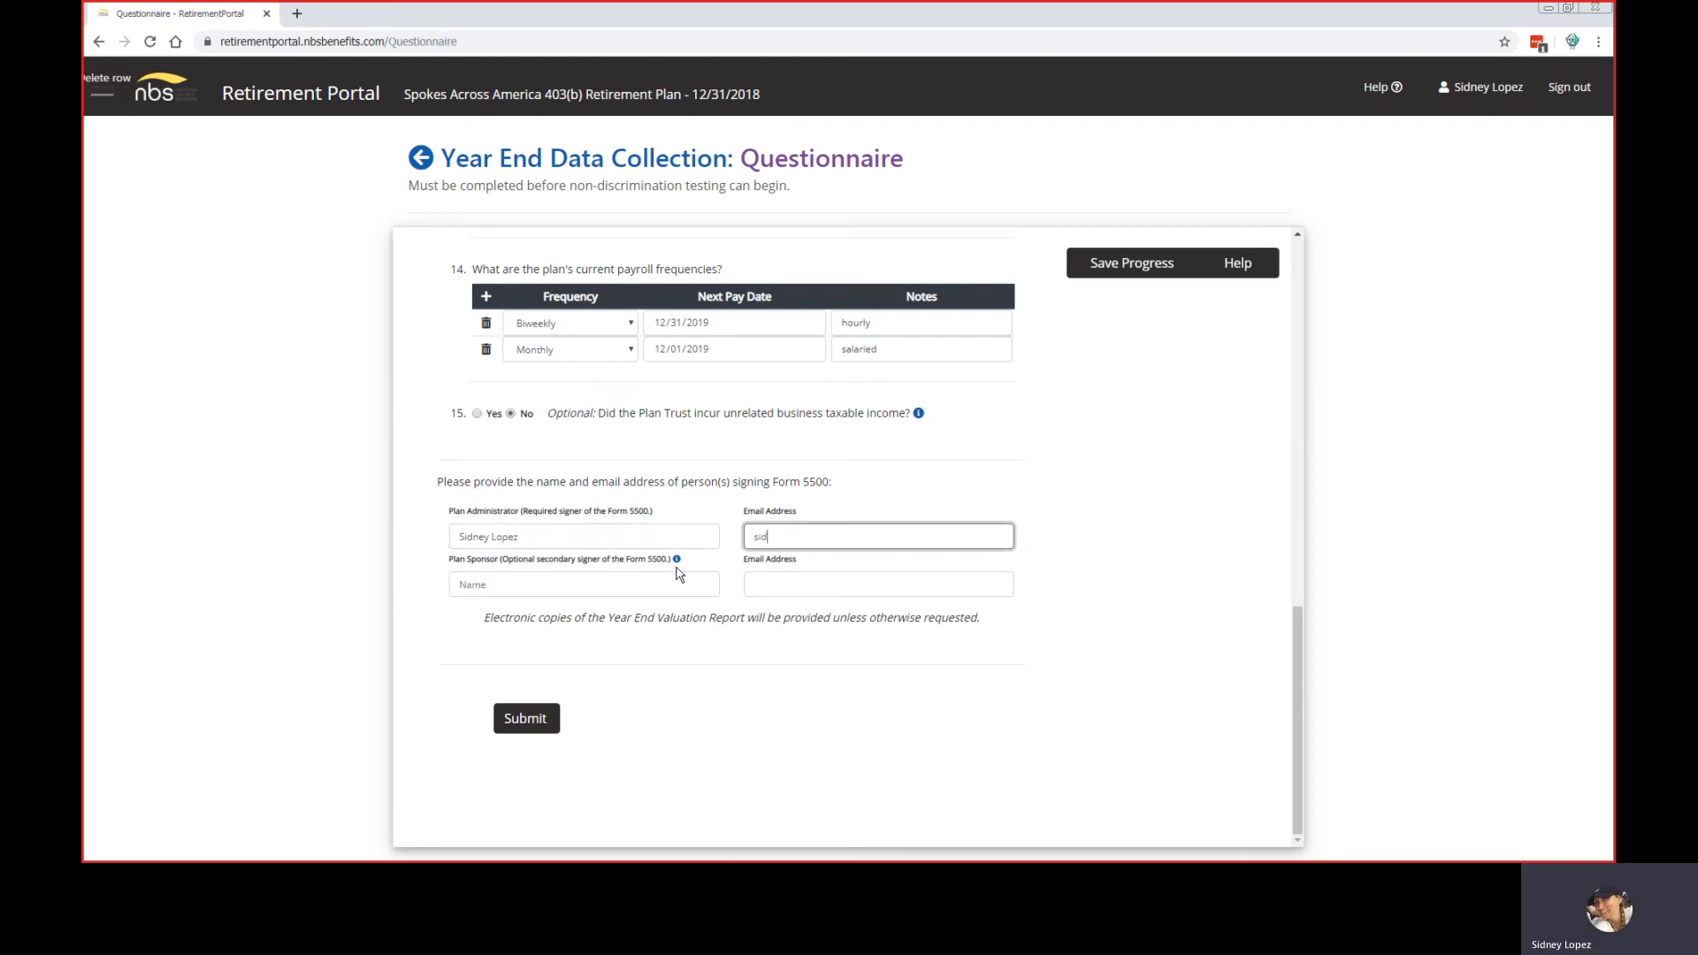
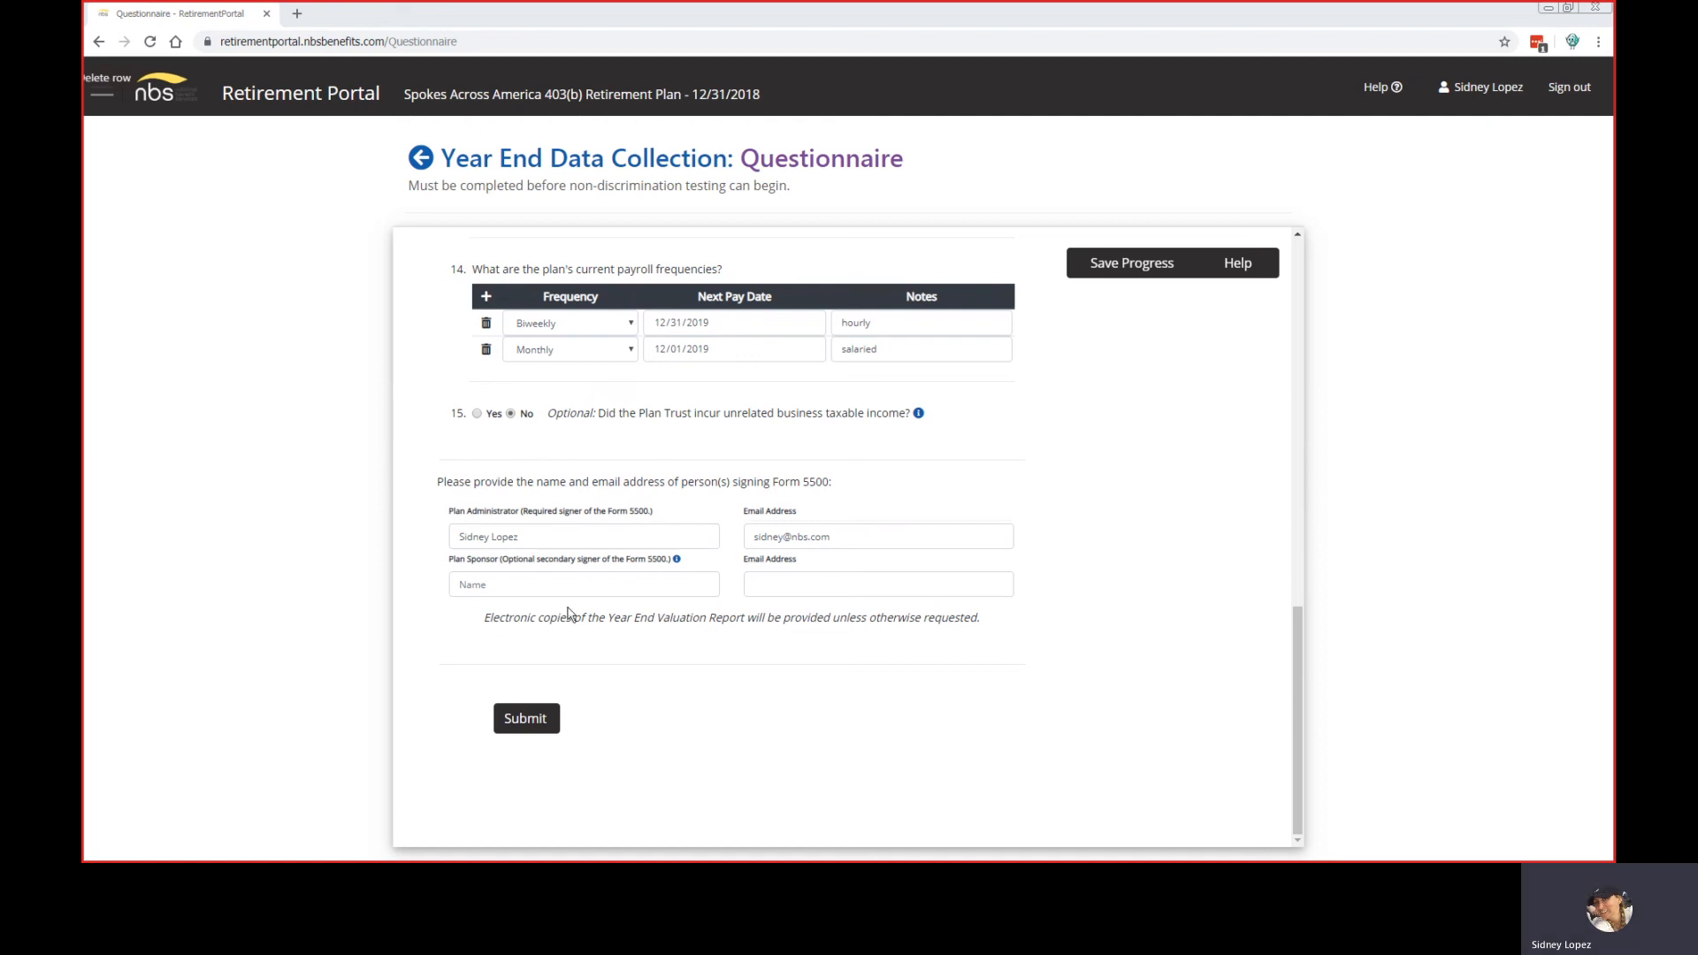
{"action": "left_click", "coordinate": [513, 722]}
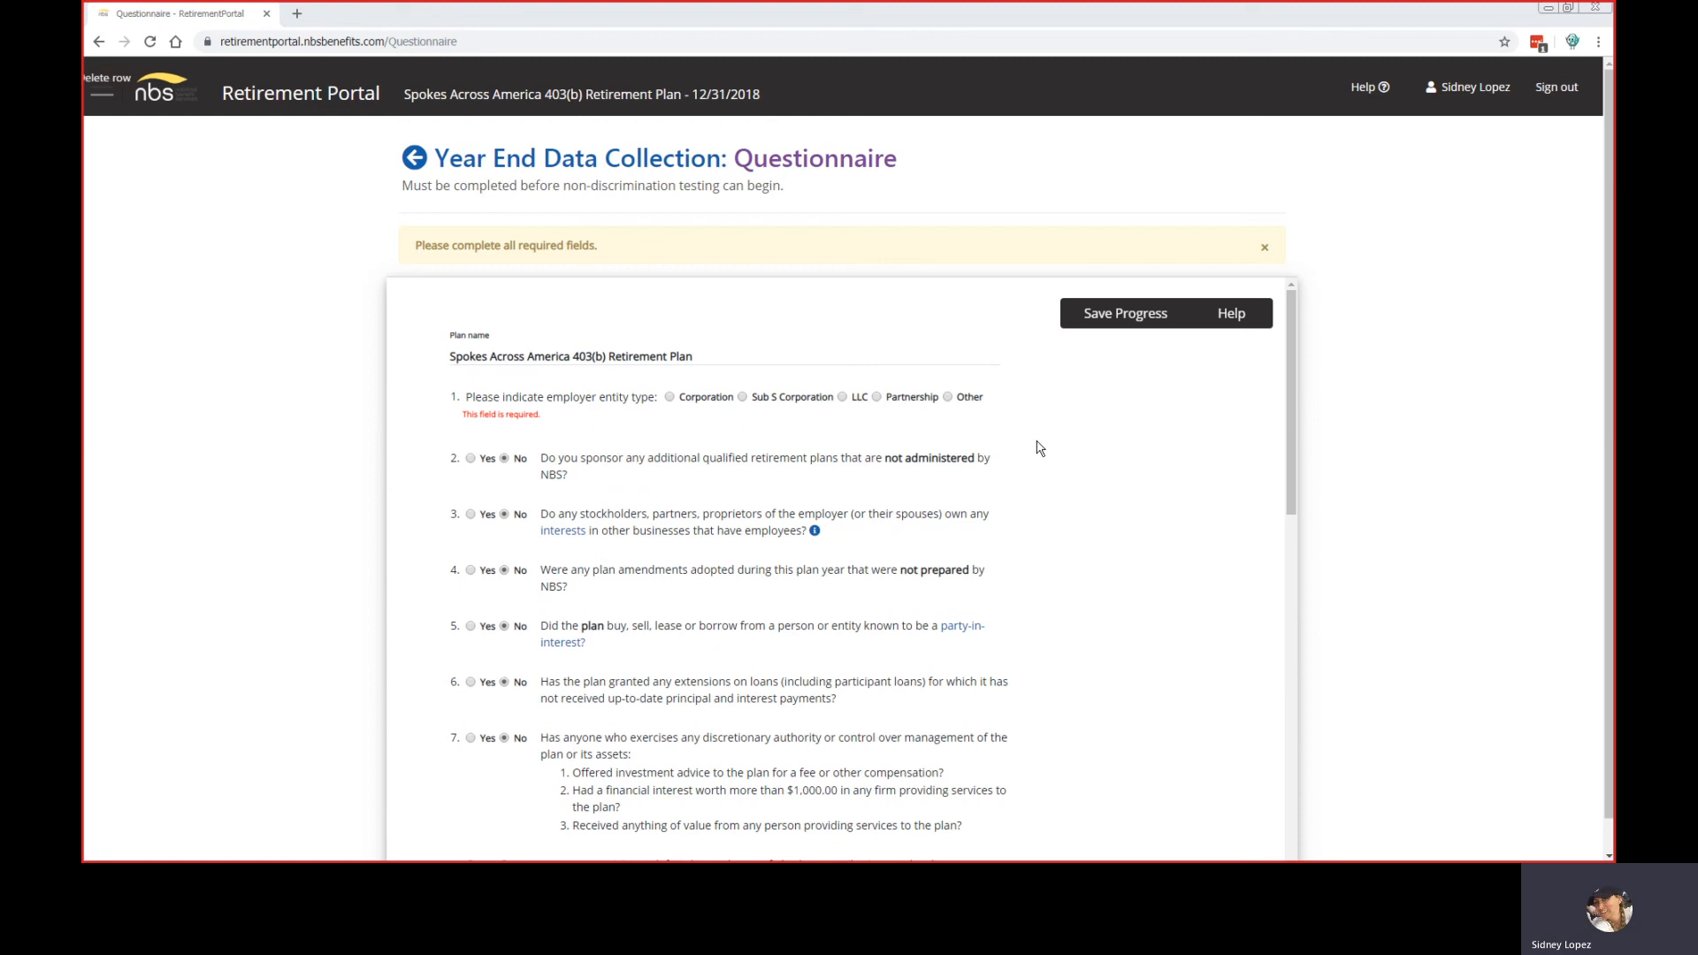
Step: Set question 1's employer entity type to Corporation and submit the questionnaire again
{"action": "left_click", "coordinate": [669, 398]}
{"action": "scroll", "coordinate": [691, 426], "scroll_direction": "down", "scroll_amount": 1}
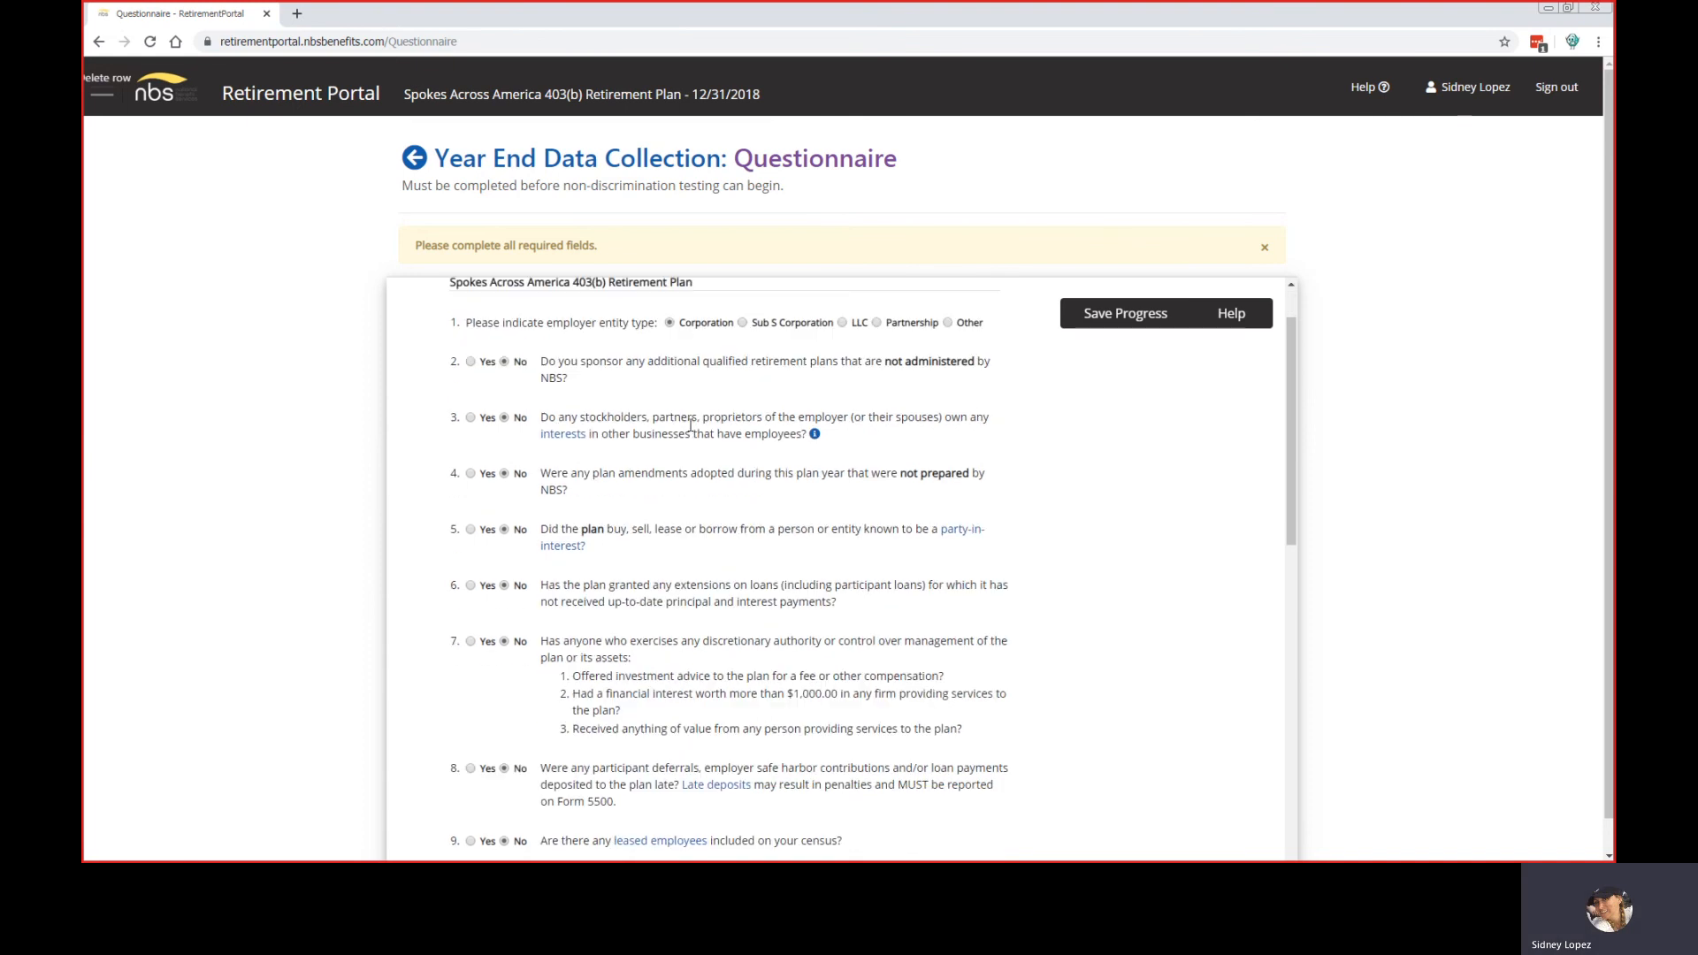
{"action": "scroll", "coordinate": [690, 426], "scroll_direction": "down", "scroll_amount": 10}
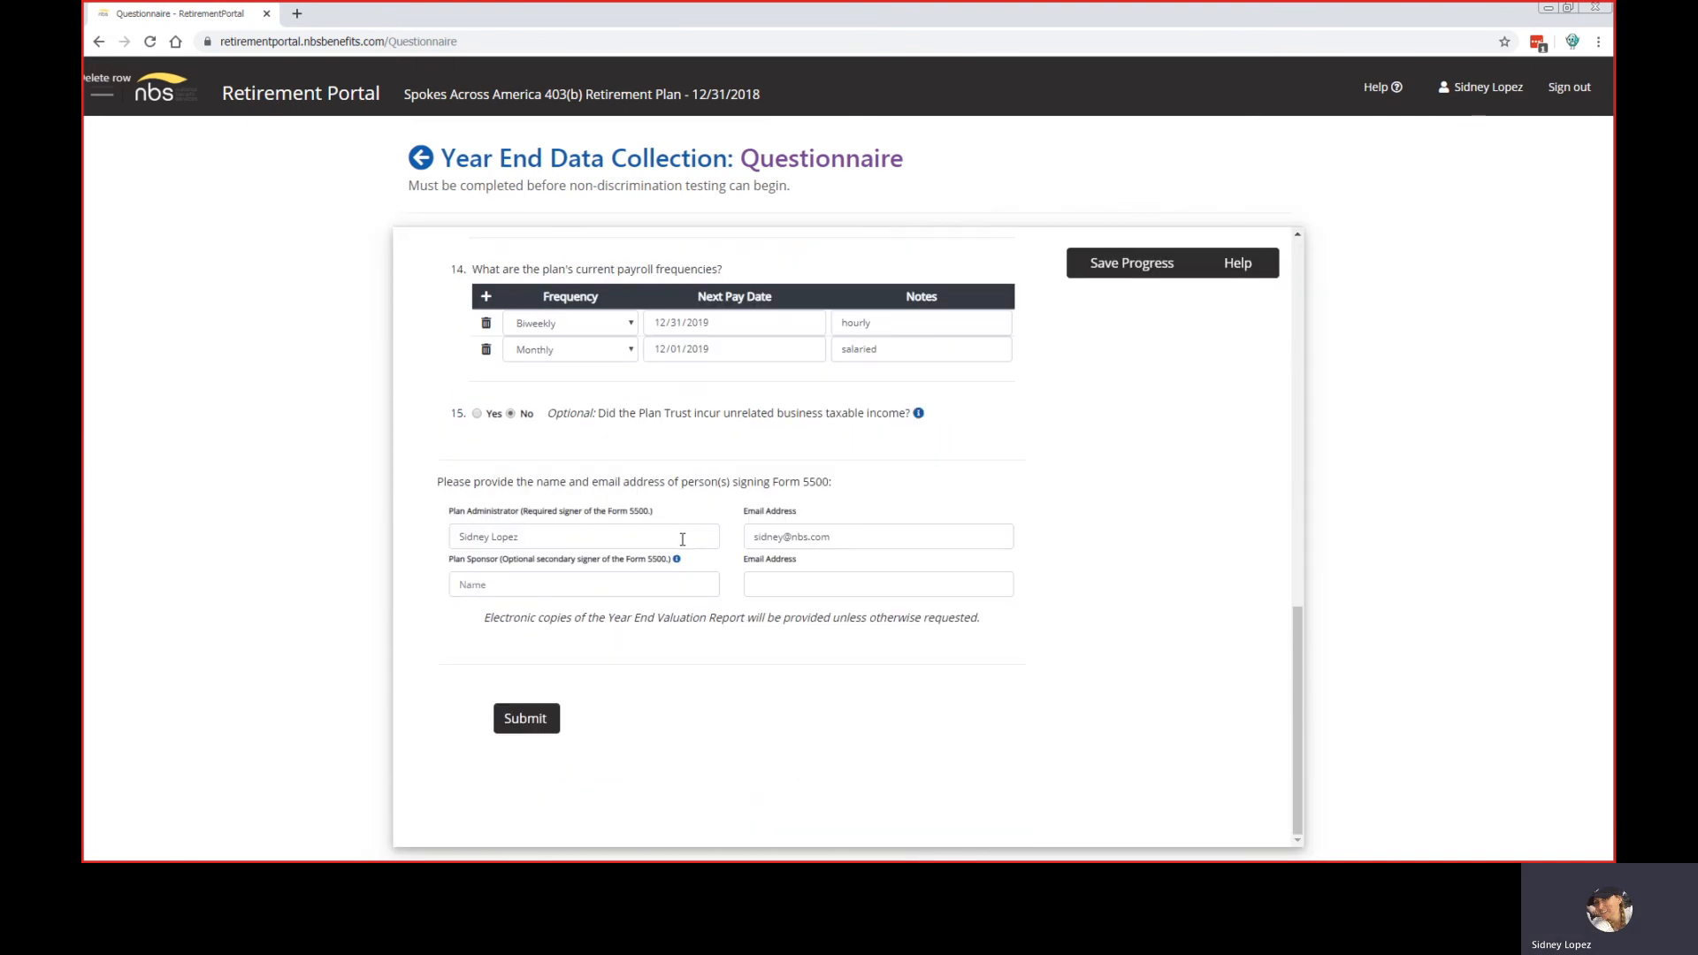
{"action": "left_click", "coordinate": [522, 718]}
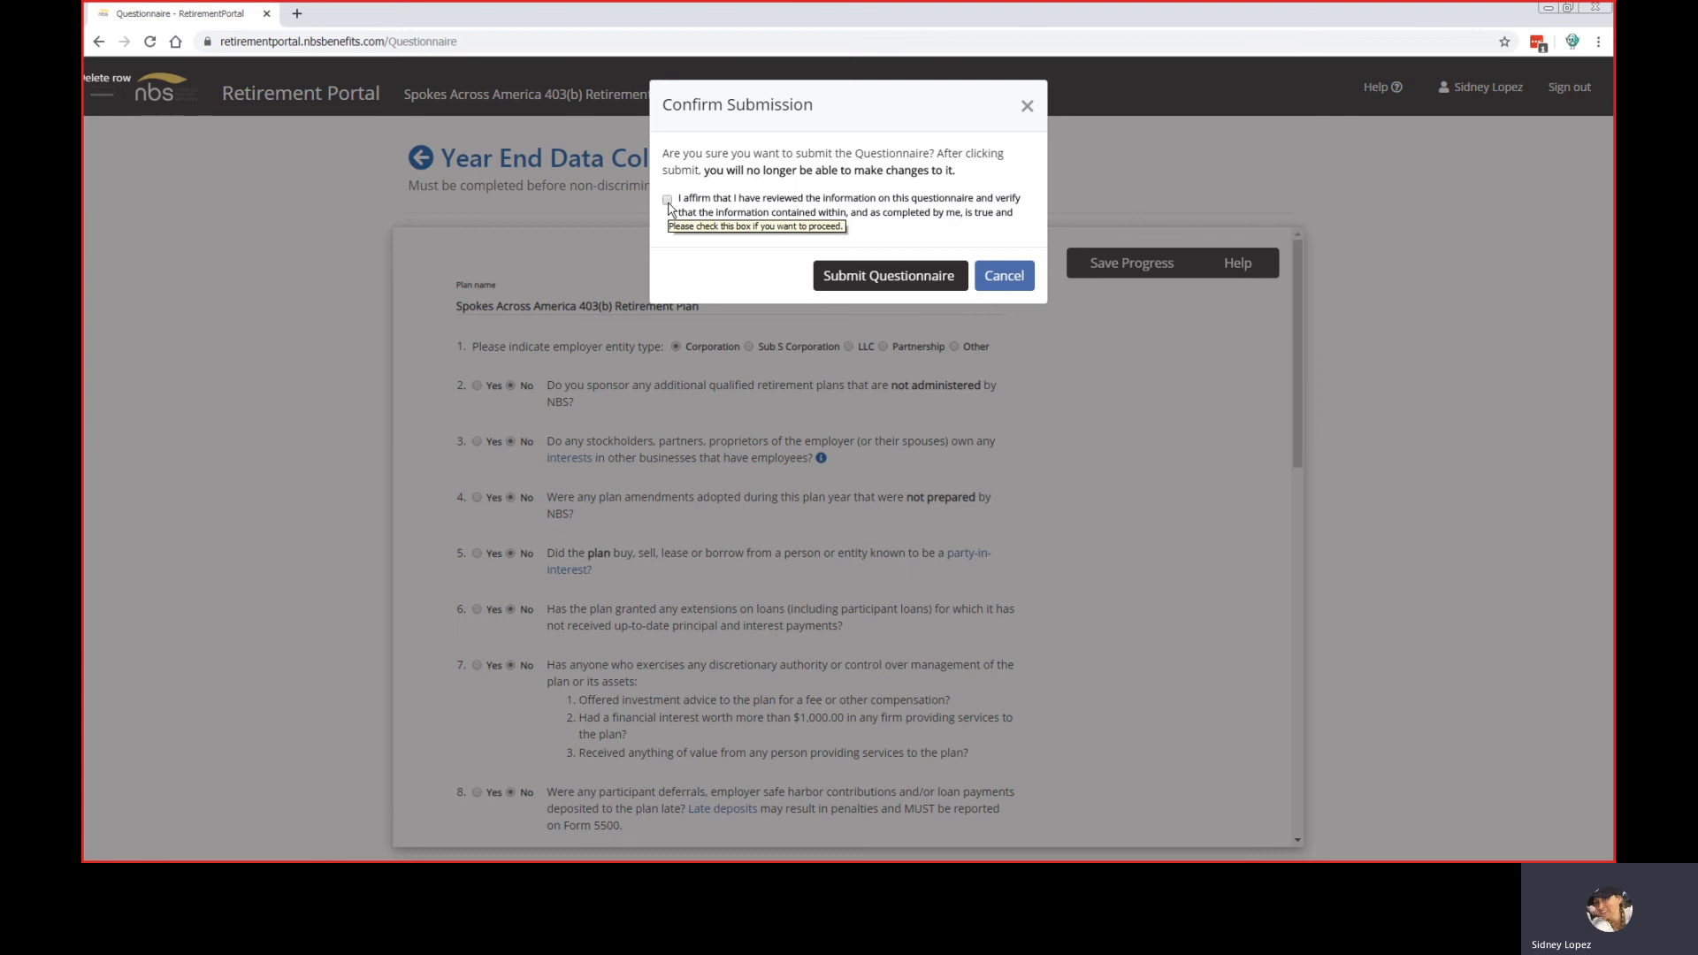
Step: Tick the accuracy affirmation in Confirm Submission and send the questionnaire
{"action": "left_click", "coordinate": [668, 202]}
{"action": "left_click", "coordinate": [893, 278]}
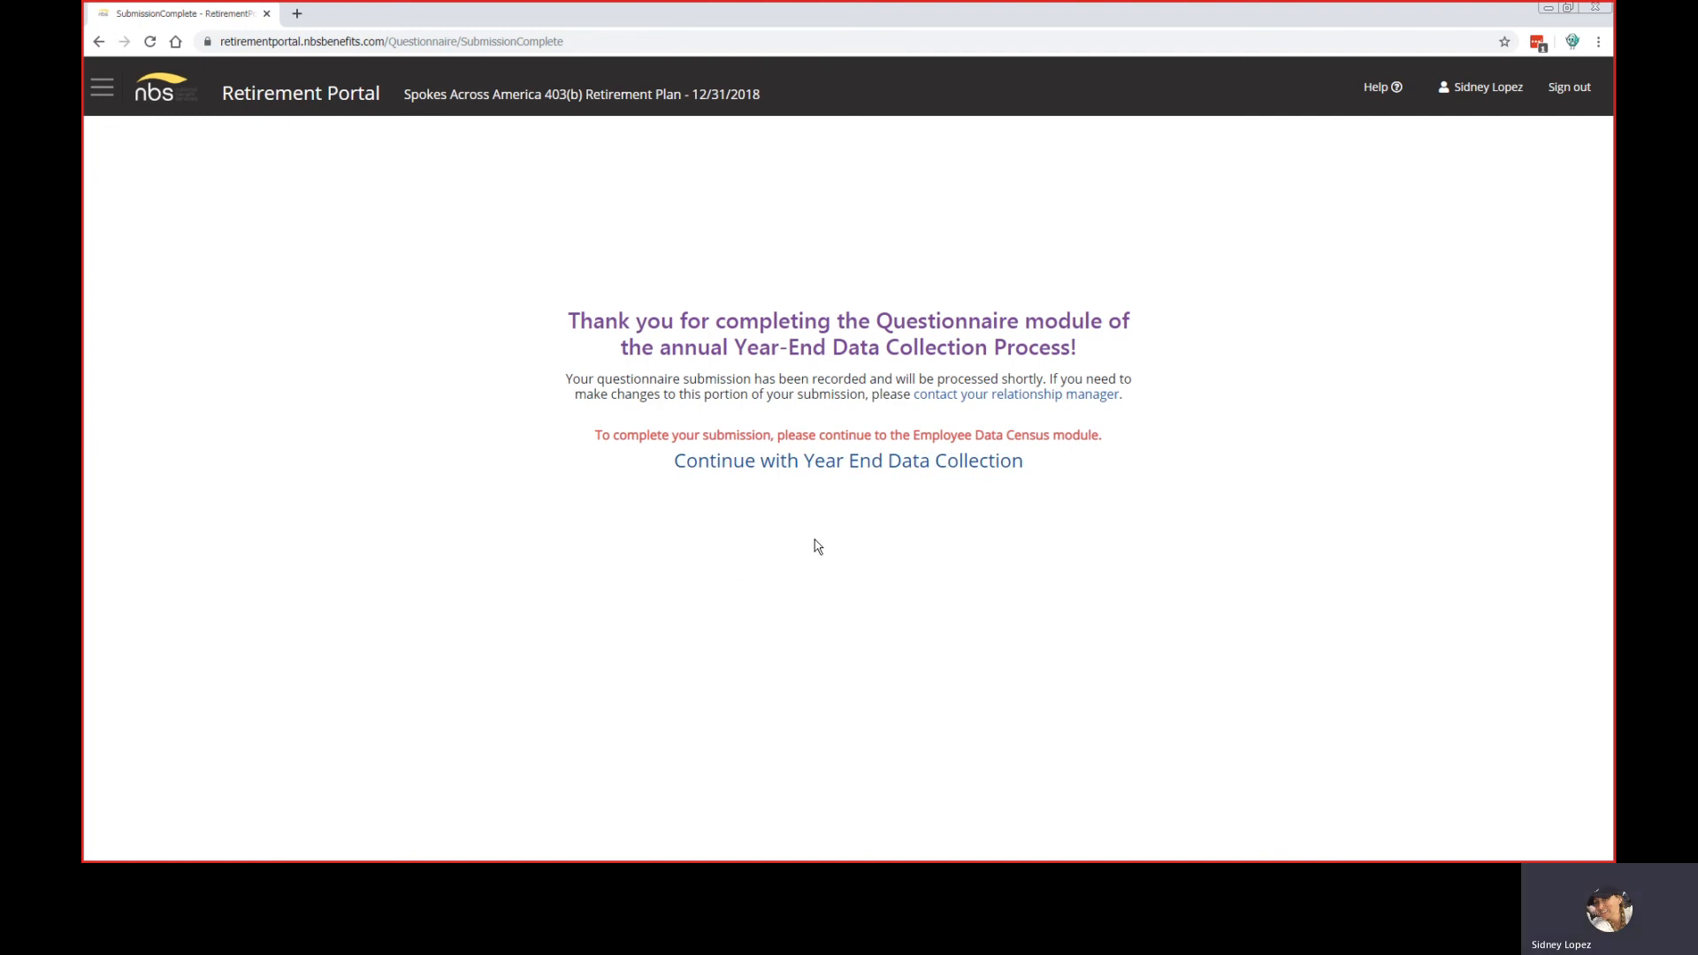
Step: Follow the Continue with Year End Data Collection link from the thank-you page
{"action": "left_click", "coordinate": [833, 469]}
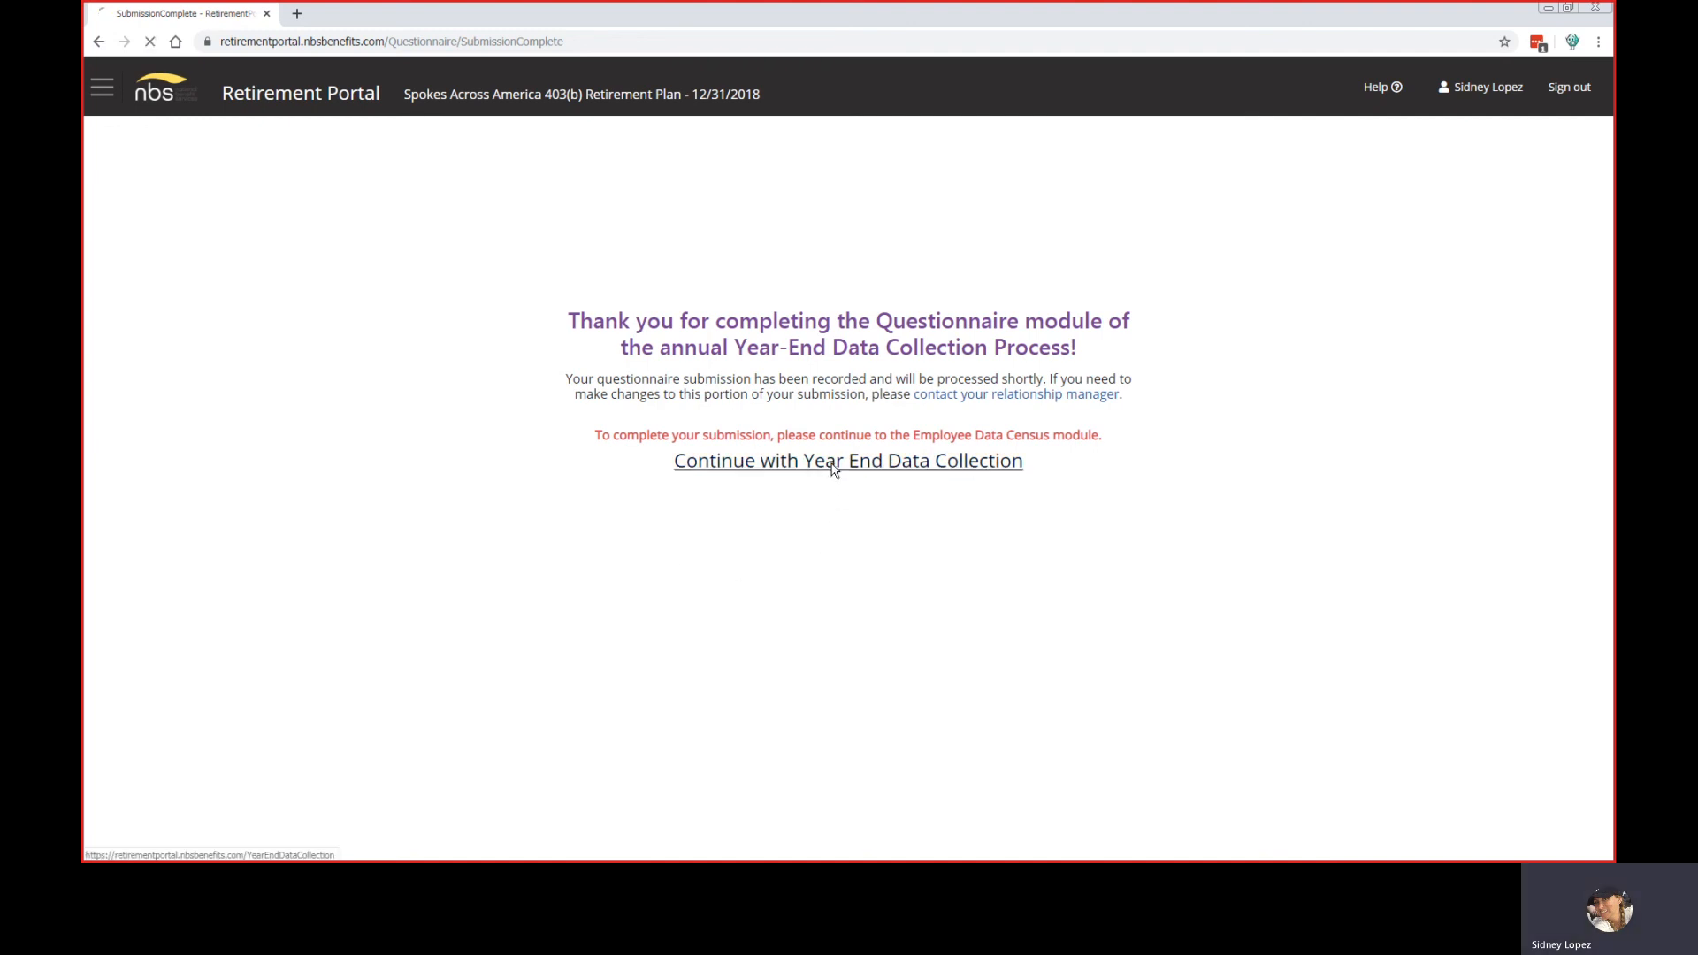